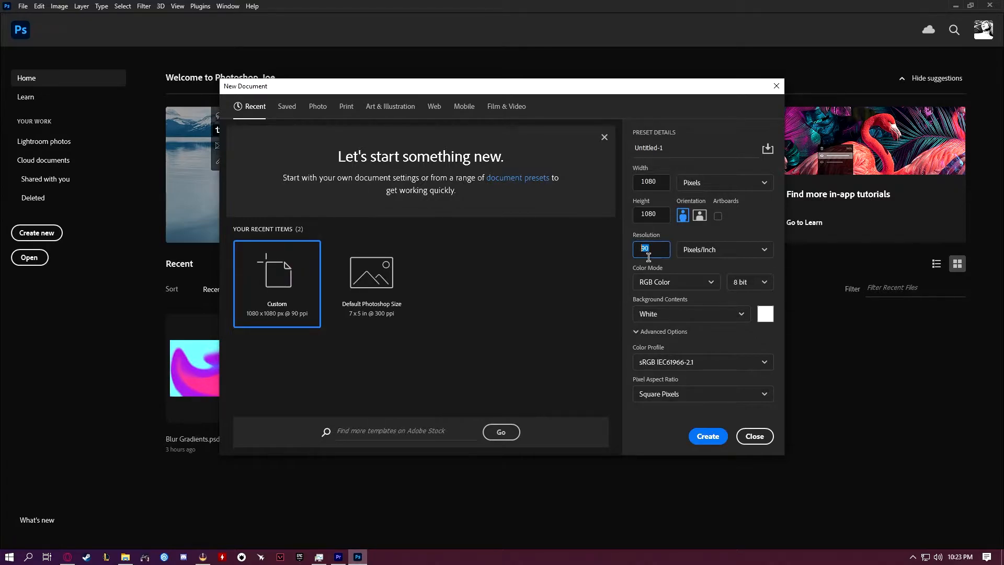
Step: Create a 1080 × 1080 px document at 90 pixels/inch in RGB Color with a white background
double_click(650, 248)
left_click(699, 287)
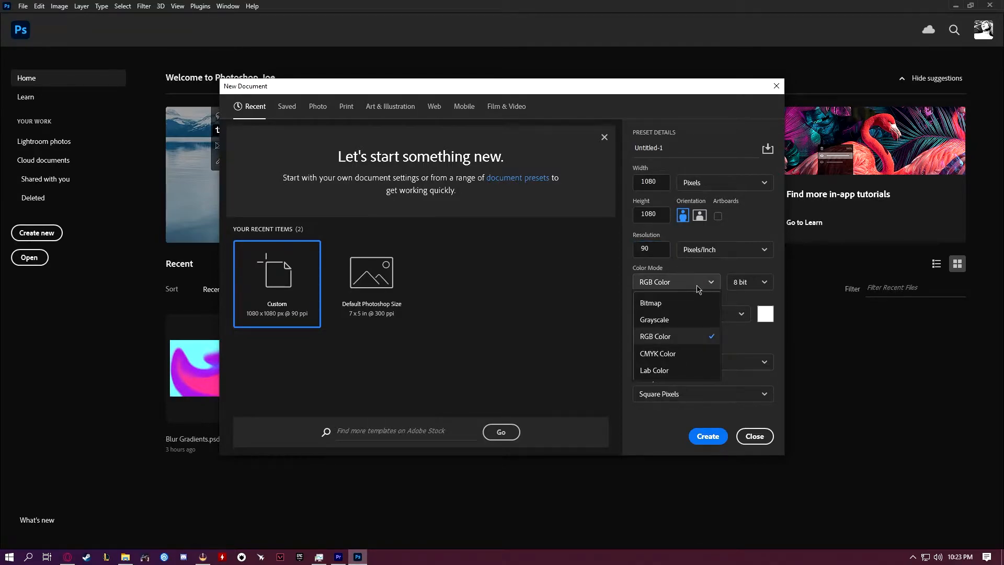
left_click(693, 335)
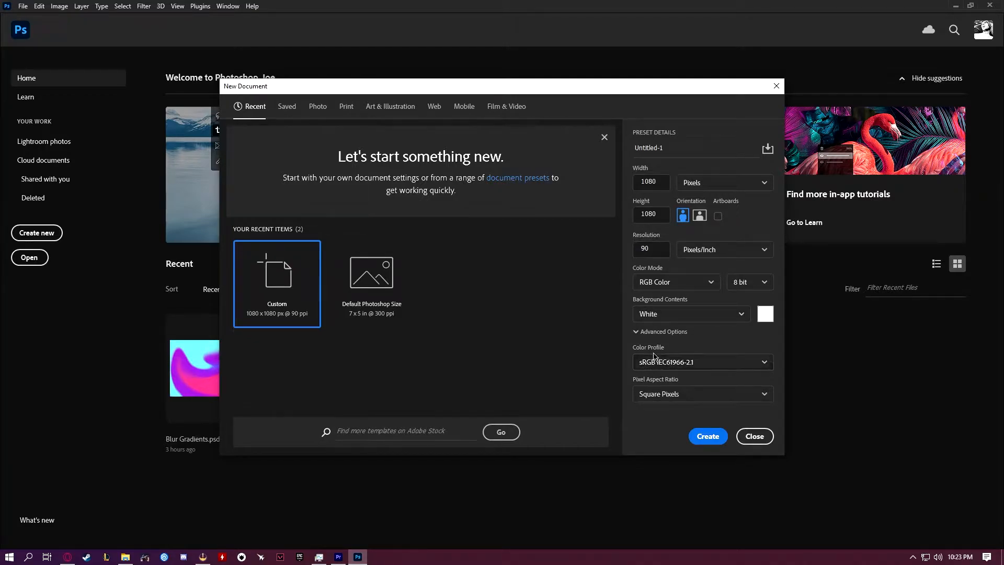
left_click(705, 438)
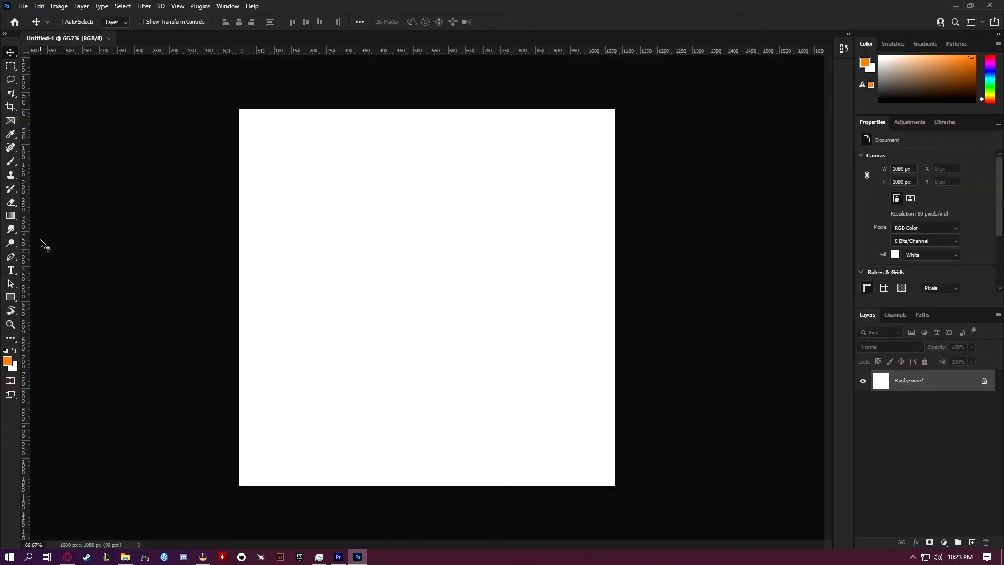
Step: Show the rulers and place one vertical and one horizontal guide through the centre of the canvas
key("ctrl+r")
key("ctrl+r")
key("ctrl+r")
key("ctrl+r")
key("ctrl+r")
key("ctrl+r")
key("ctrl+r")
key("ctrl+r")
left_click_drag(25, 215, 430, 212)
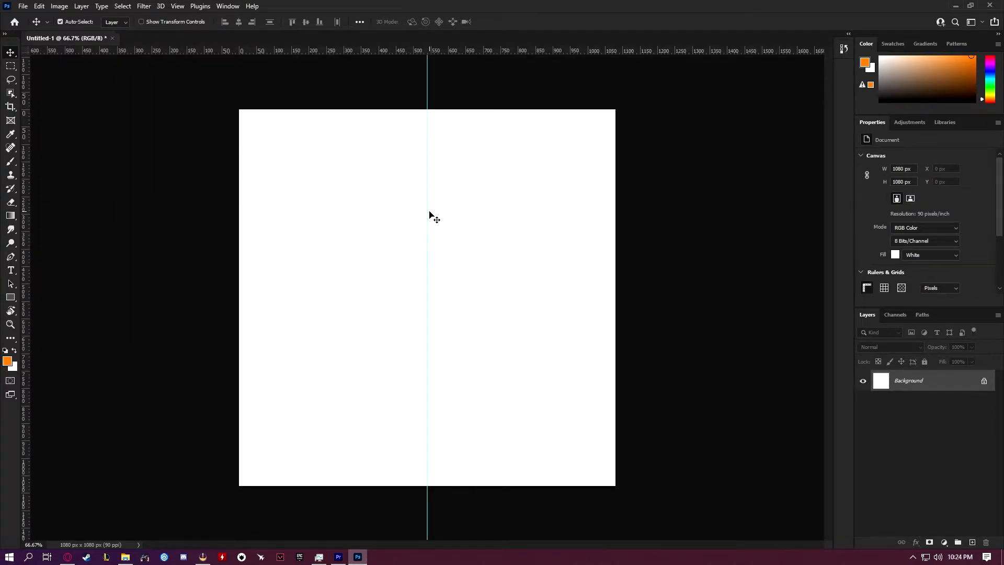
left_click_drag(471, 51, 462, 299)
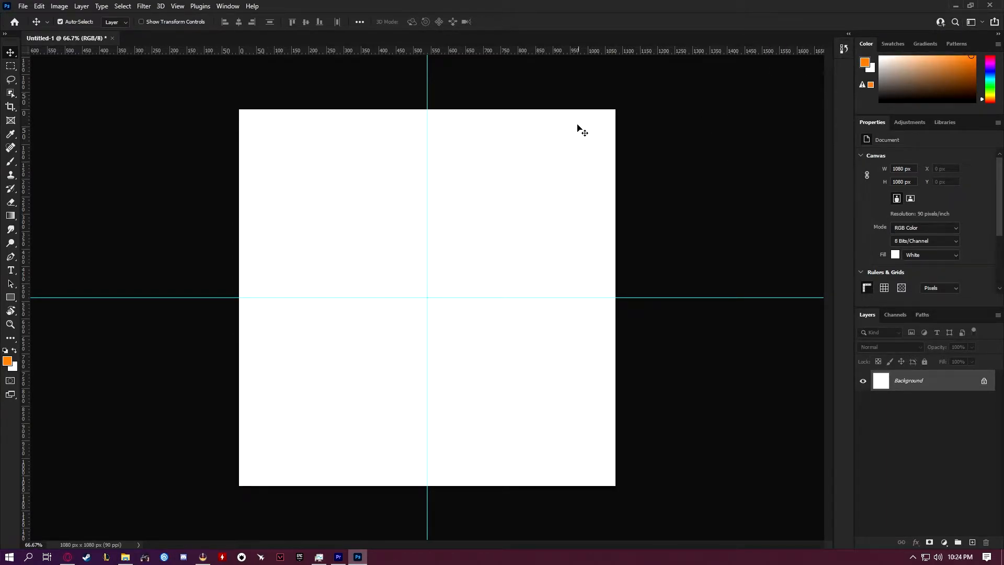
Step: Choose the Brush tool and set the brush hardness to 0%
key("b")
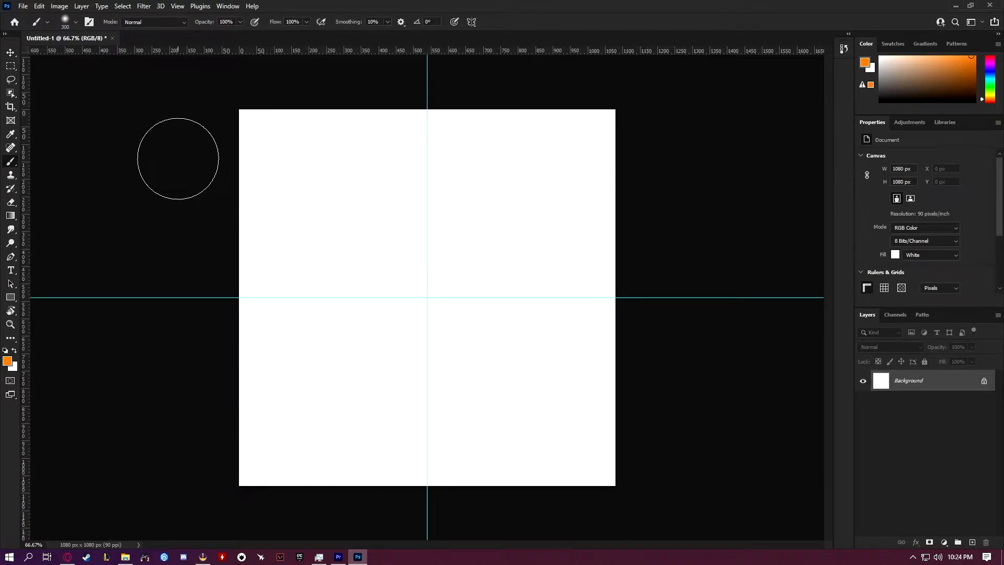
mouse_move(205, 191)
left_mouse_down()
mouse_move(228, 168)
mouse_move(241, 223)
mouse_move(274, 216)
mouse_move(269, 186)
mouse_move(291, 204)
left_mouse_up()
key("ctrl+z")
left_click(76, 23)
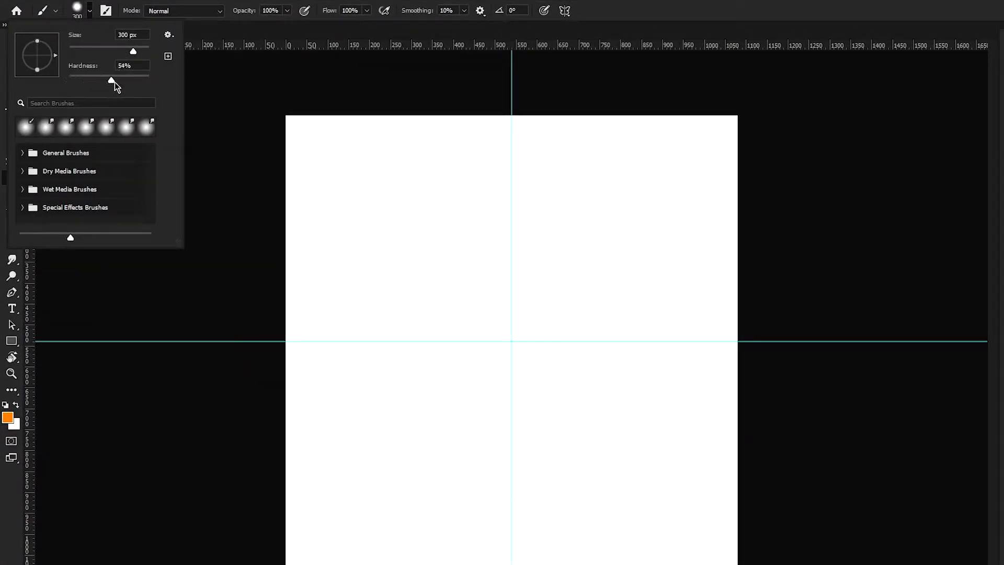
left_click(131, 66)
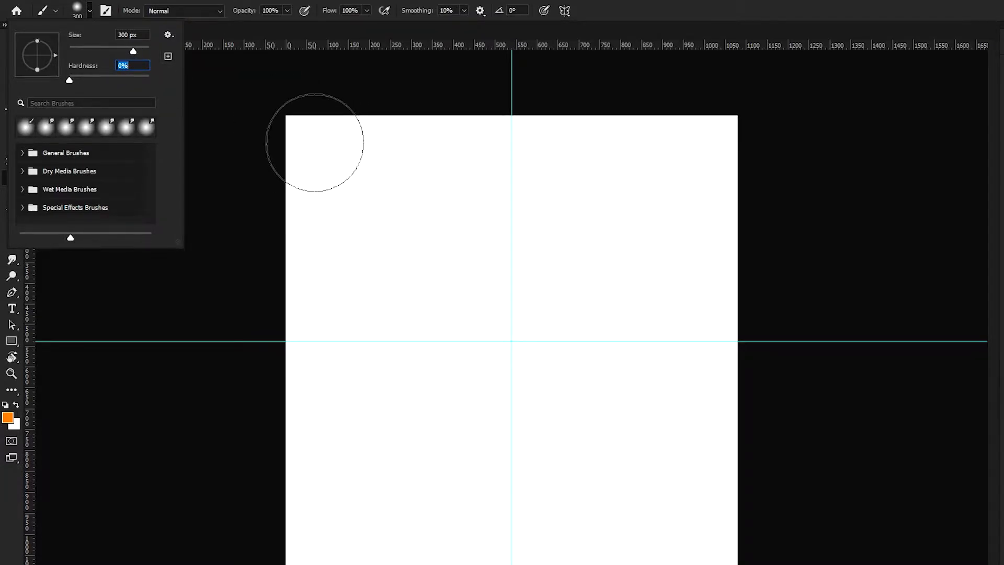
left_click(597, 2)
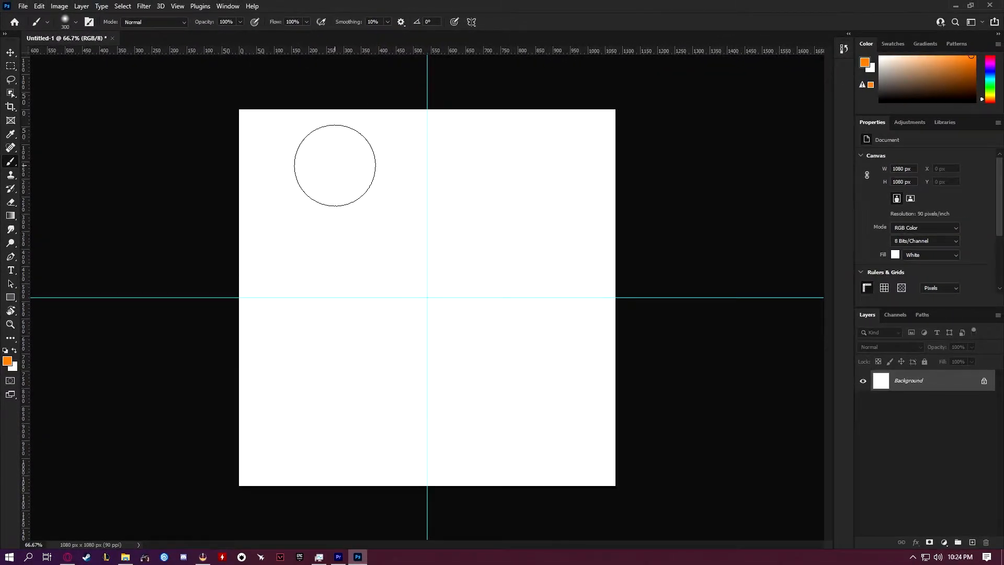
Step: Adjust the soft round brush to a size of 400 px
key("bracketright")
key("bracketright")
key("bracketright")
key("bracketright")
key("bracketright")
key("bracketright")
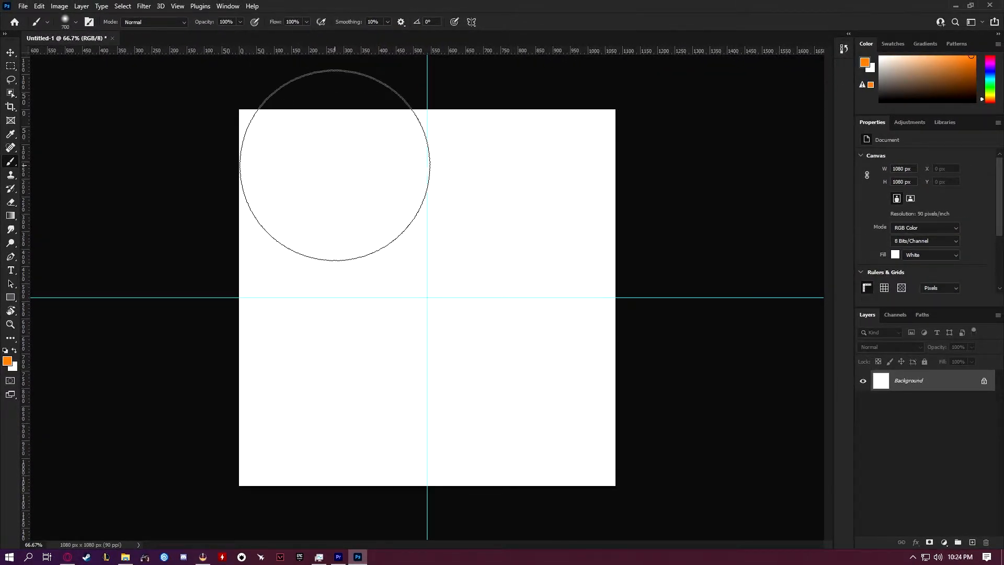
key("bracketleft")
key("bracketleft")
key("bracketleft")
key("bracketleft")
key("bracketleft")
key("bracketleft")
key("bracketleft")
key("bracketleft")
key("bracketleft")
key("bracketleft")
key("bracketleft")
key("bracketleft")
key("bracketleft")
key("bracketleft")
key("bracketright")
key("bracketright")
key("bracketright")
key("bracketright")
key("bracketright")
key("bracketright")
key("bracketright")
key("bracketright")
key("bracketright")
key("bracketright")
key("bracketright")
key("bracketleft")
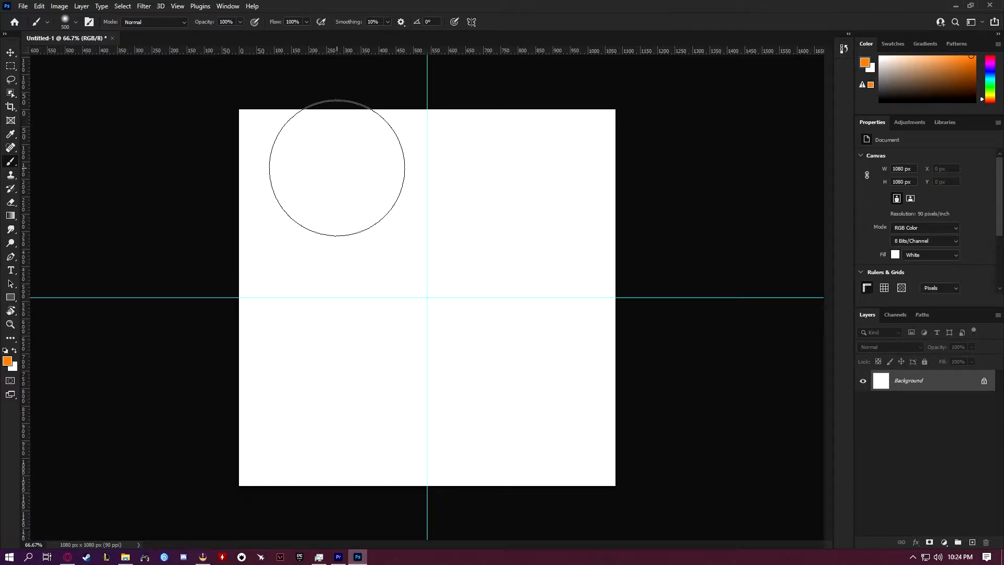
key("bracketleft")
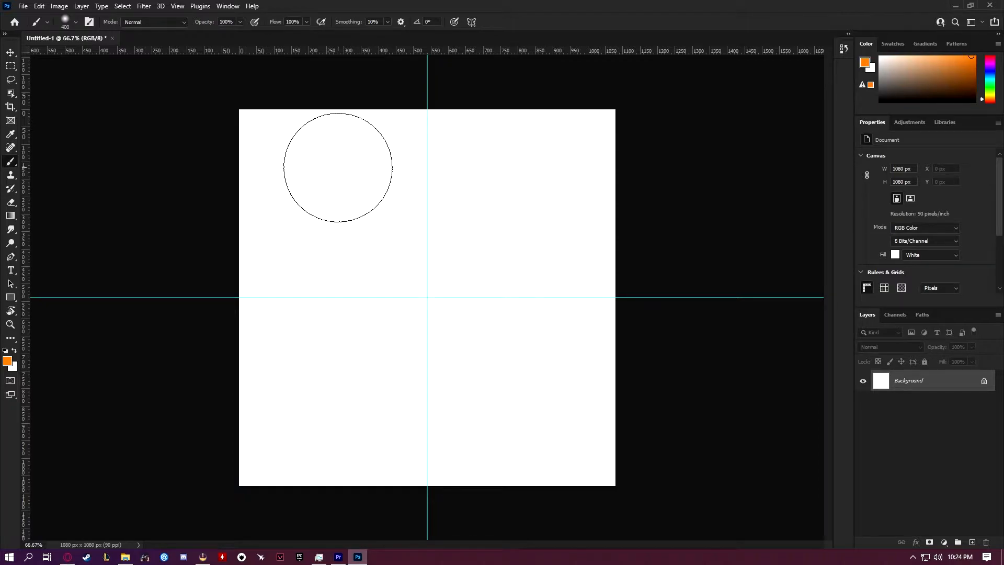
Step: Set the foreground color to light blue #38c6f5
left_click(11, 362)
mouse_move(257, 339)
left_mouse_down()
mouse_move(254, 241)
mouse_move(253, 275)
left_mouse_up()
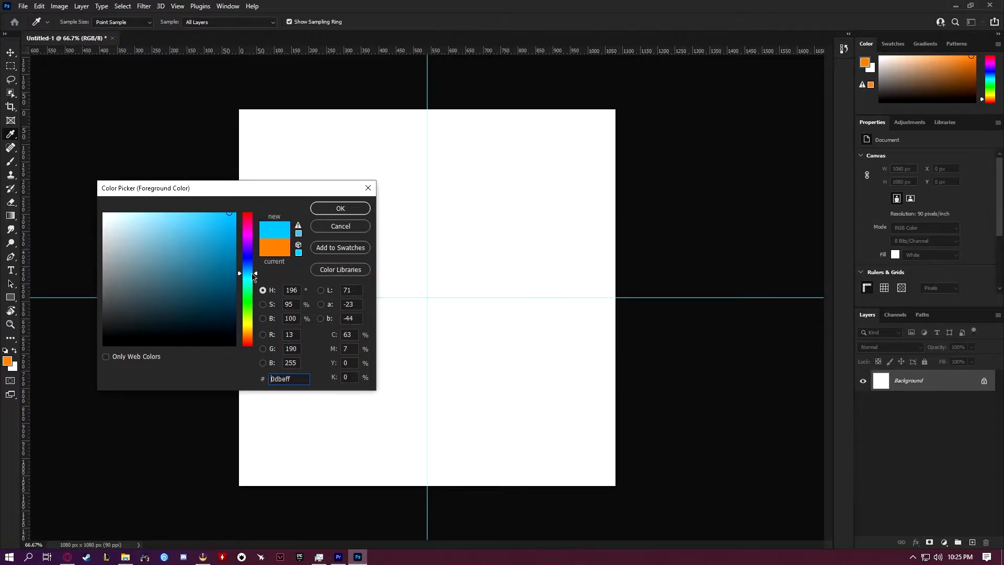
key("Return")
key("b")
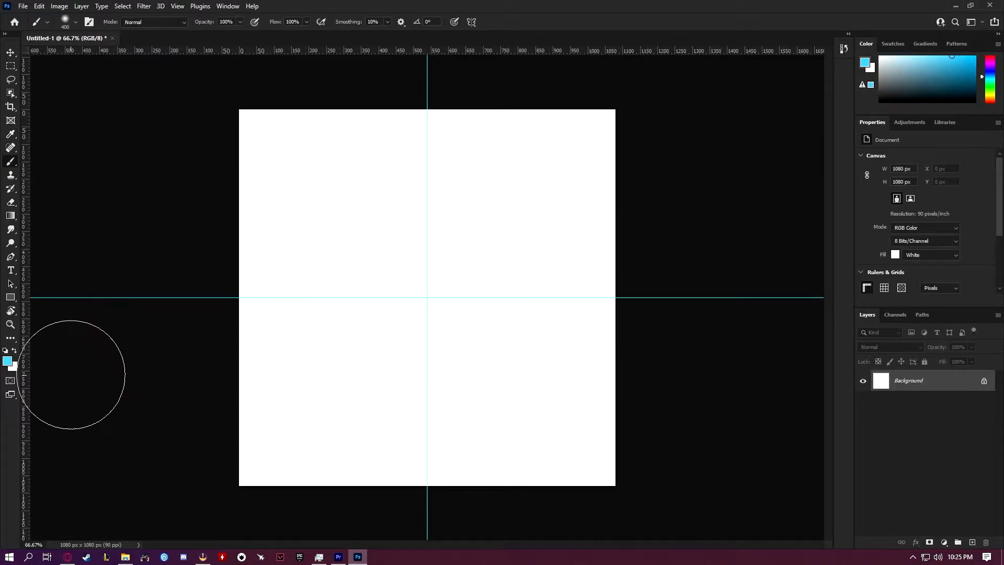
left_click(8, 361)
left_click(206, 217)
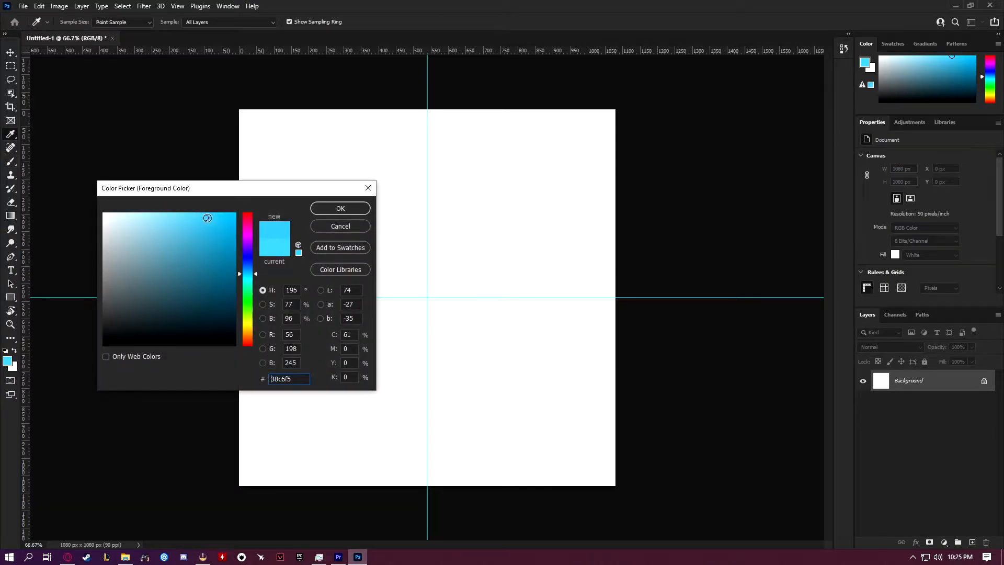
left_click(337, 209)
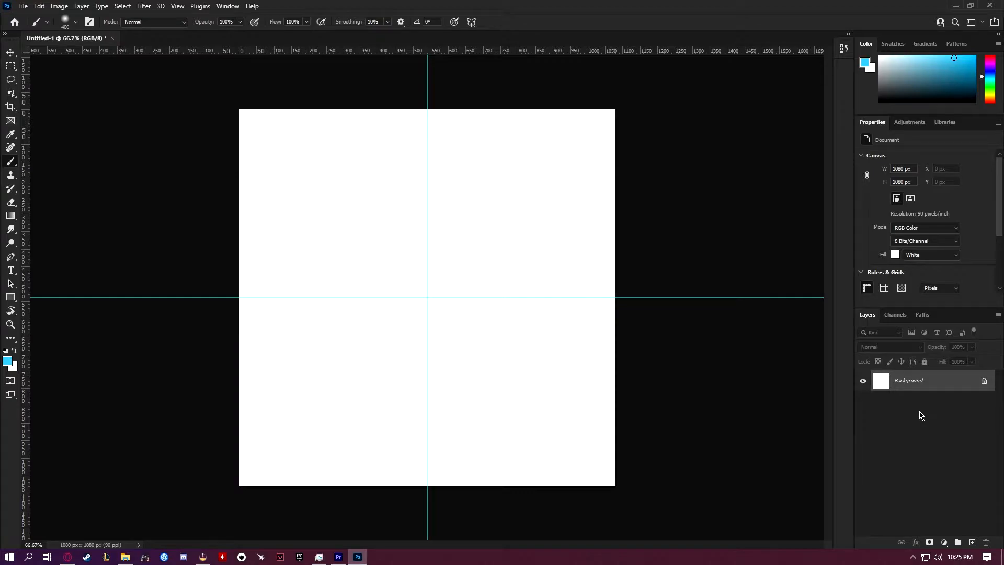
Step: Create a new layer named Color 1
key("ctrl+shift+n")
key("BackSpace")
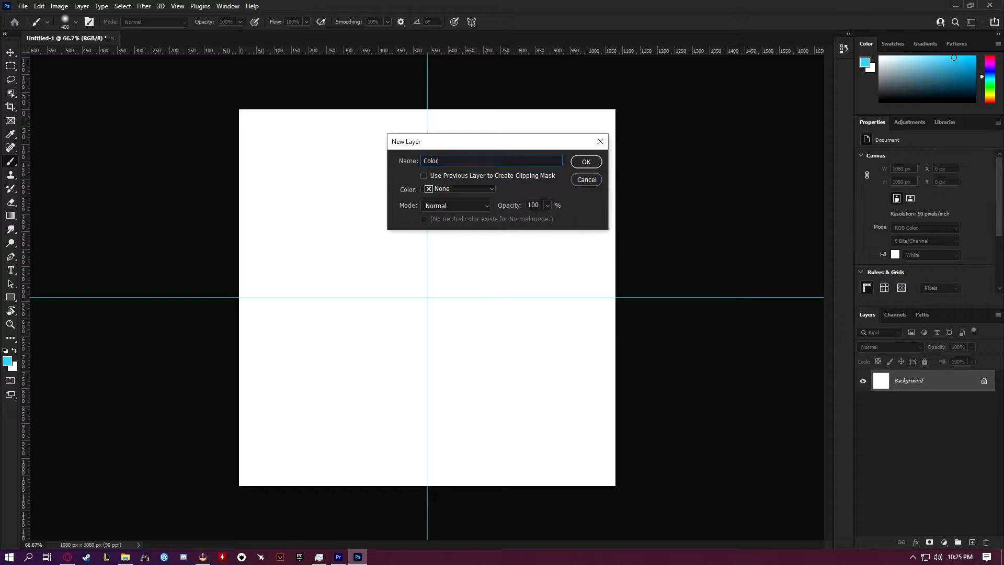
key("Return")
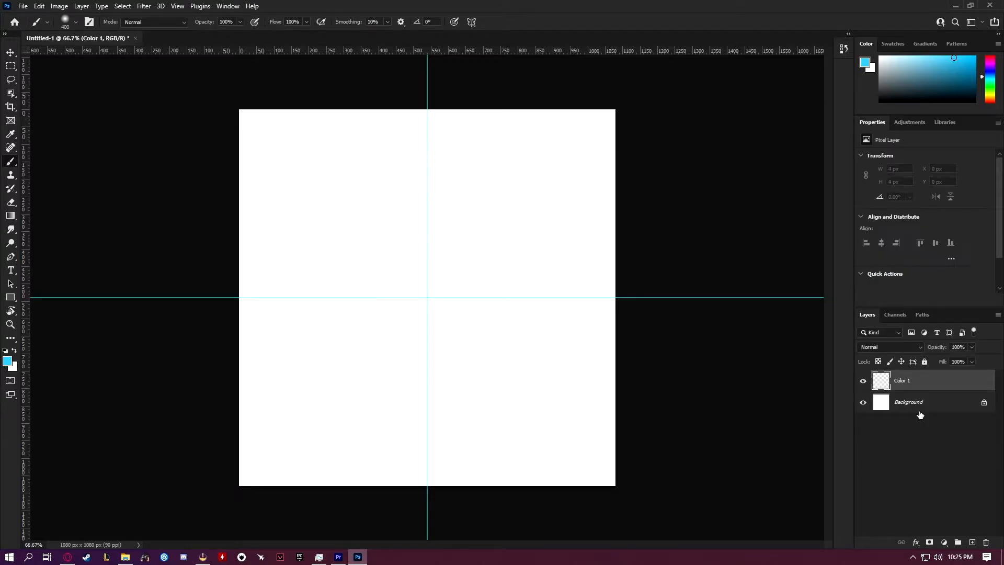
Step: Duplicate the Background layer, delete the locked original, and check the copy by toggling its visibility
left_click(921, 403)
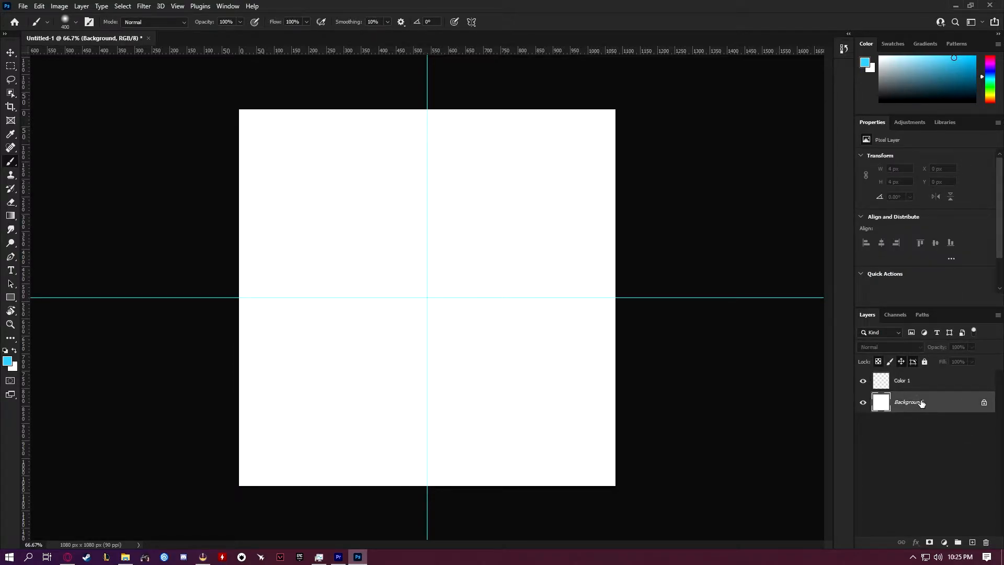
key("ctrl+j")
left_click(889, 426)
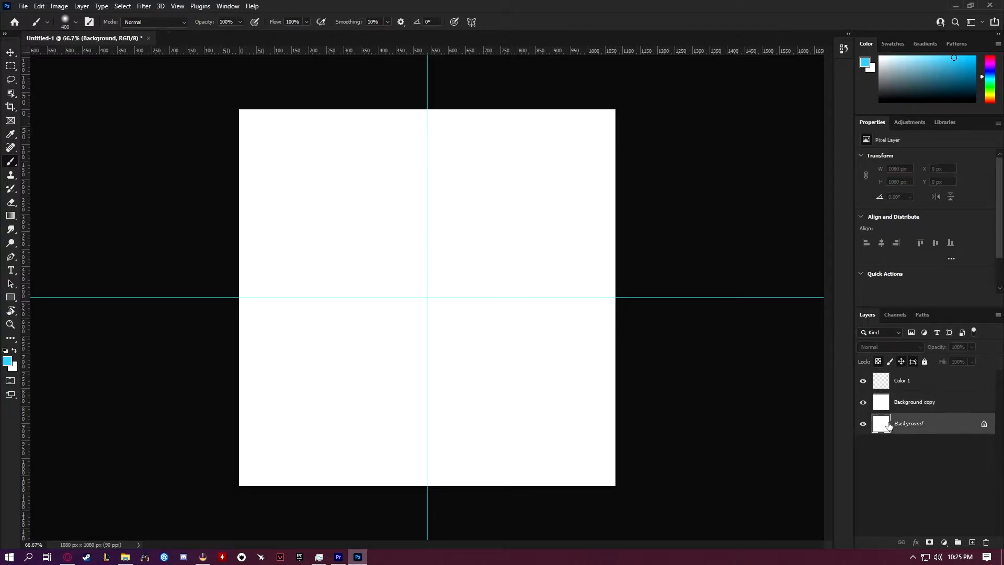
key("Delete")
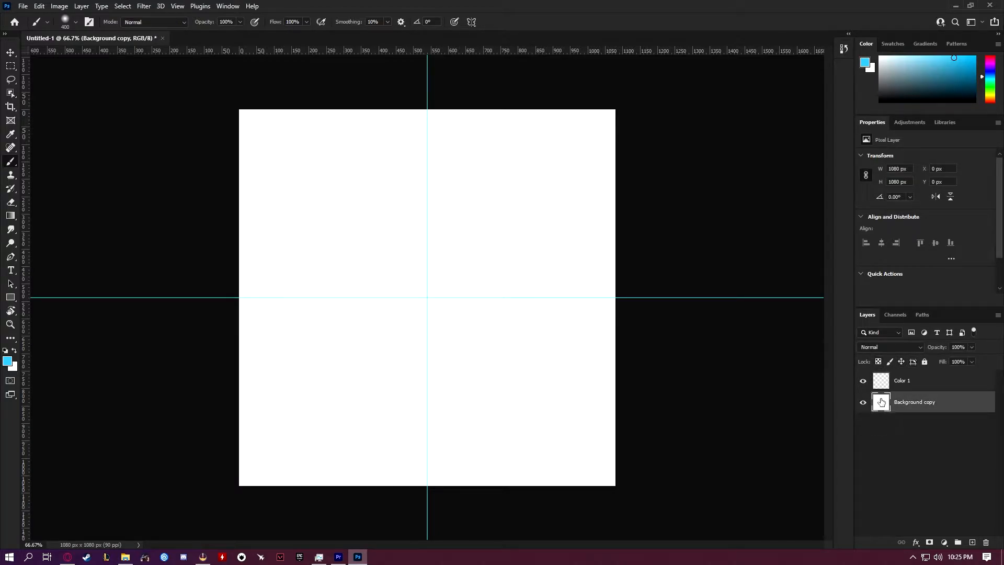
left_click(863, 403)
left_click(864, 403)
left_click(863, 403)
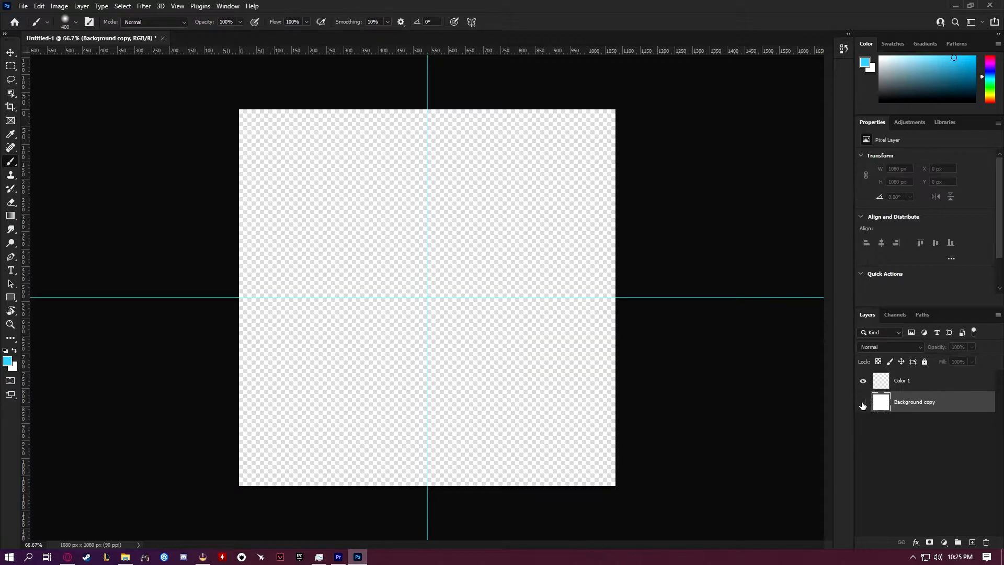
left_click(863, 402)
Step: Paint a large soft blue area on the Color 1 layer, covering the canvas's upper-left part and reaching past the centre
left_click(883, 383)
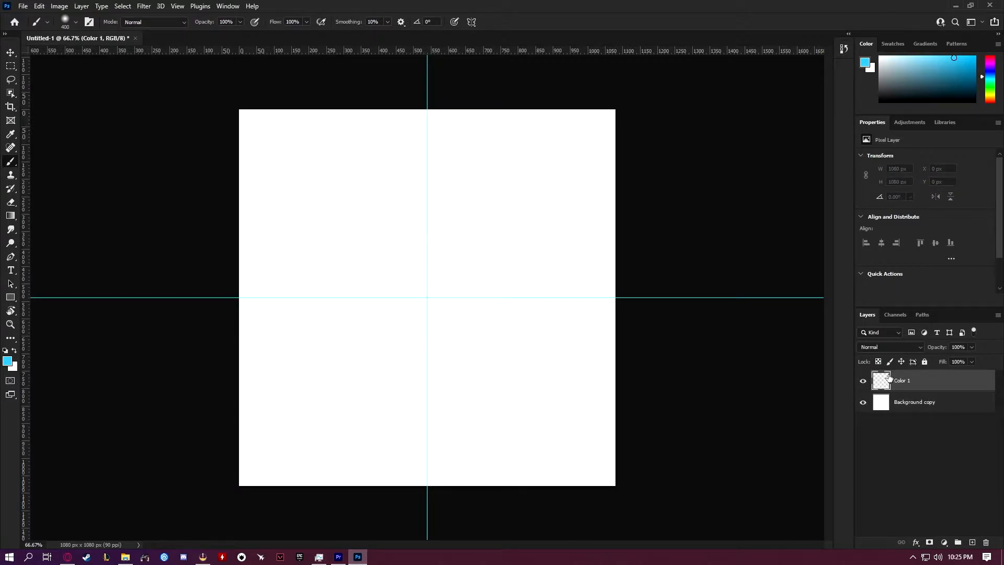
mouse_move(224, 141)
left_mouse_down()
mouse_move(389, 116)
mouse_move(379, 175)
mouse_move(412, 211)
mouse_move(408, 316)
mouse_move(303, 261)
mouse_move(231, 288)
mouse_move(346, 306)
mouse_move(430, 302)
mouse_move(444, 190)
mouse_move(463, 149)
mouse_move(388, 334)
mouse_move(440, 358)
mouse_move(444, 331)
left_mouse_up()
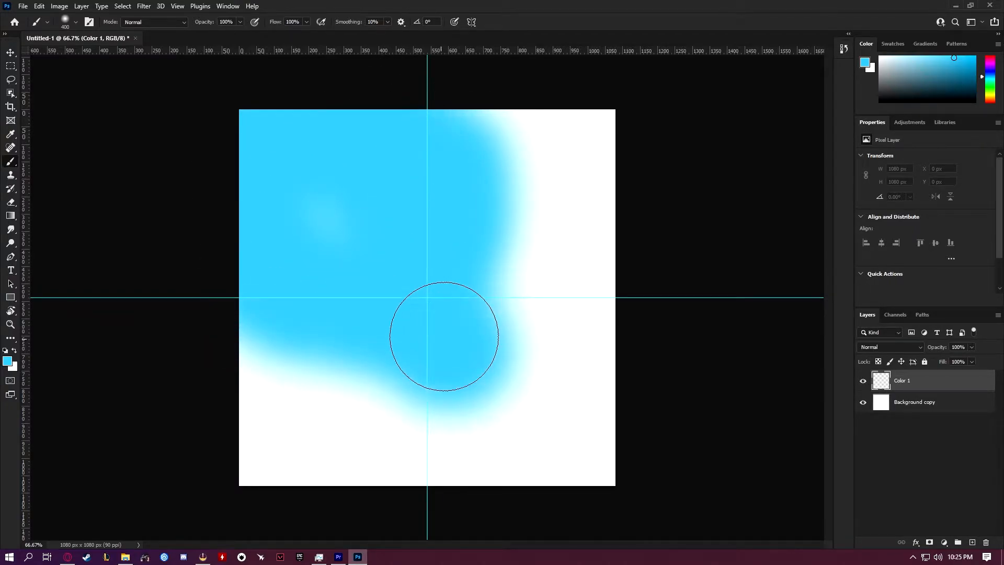
left_click_drag(372, 139, 494, 160)
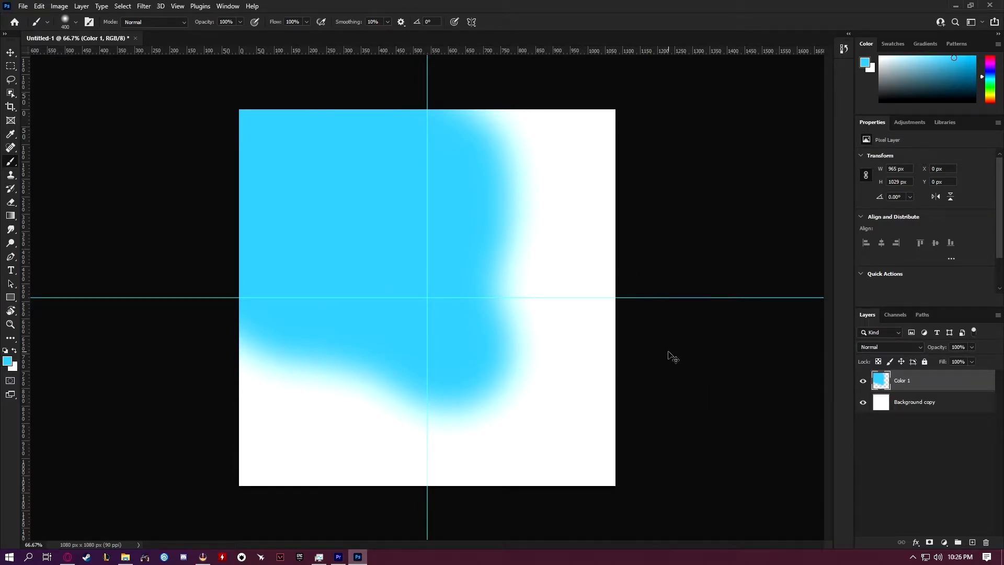
Step: Create a new layer named Color 2
key("ctrl+shift+n")
type("Color ")
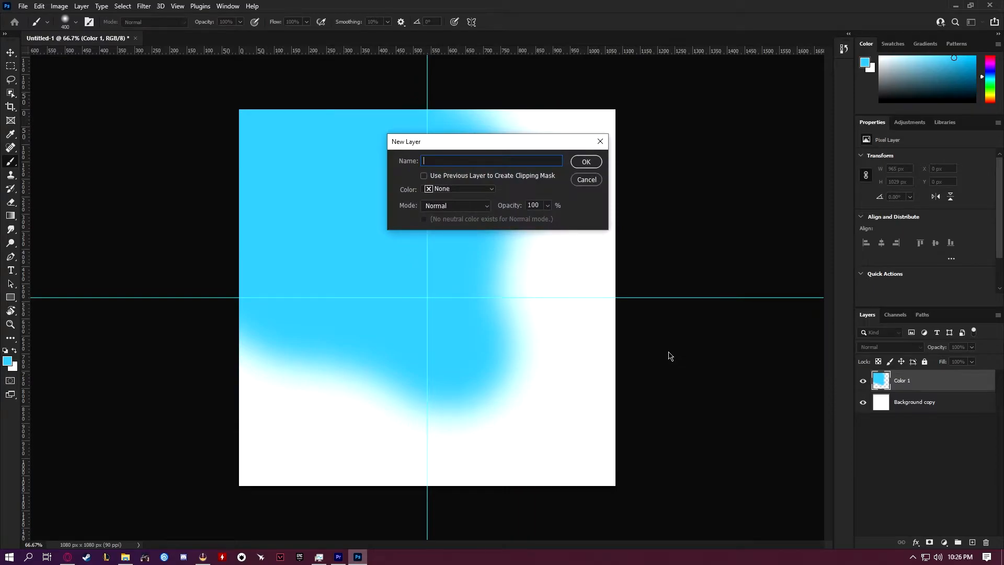
type("2")
key("Return")
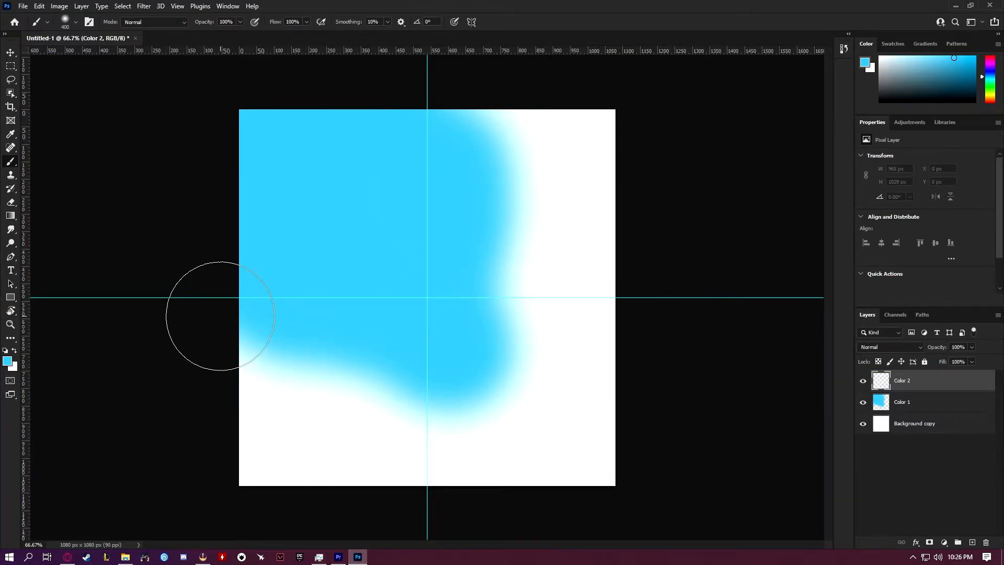
Step: Set the foreground color to magenta #fe37ee
left_click(8, 361)
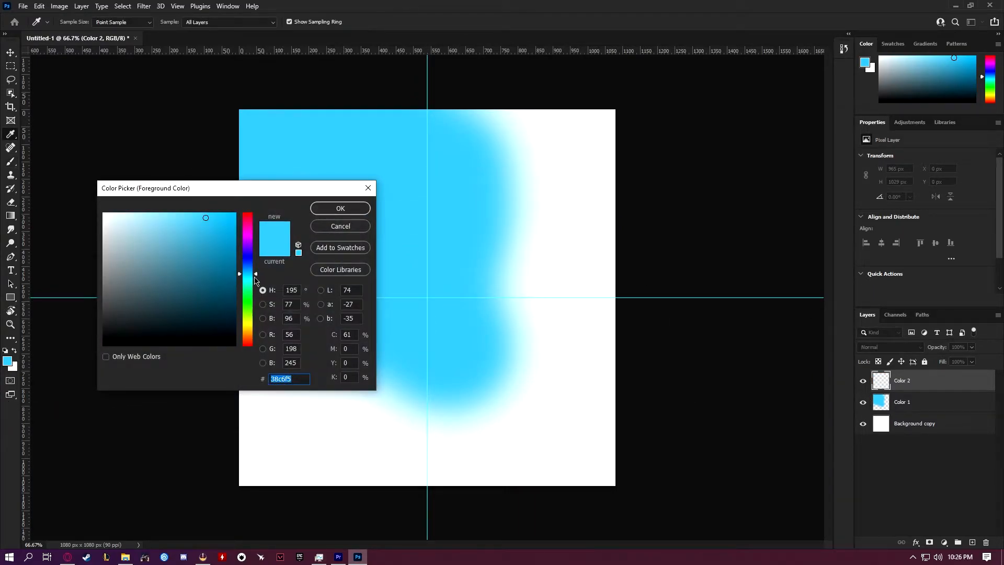
left_click_drag(256, 277, 253, 236)
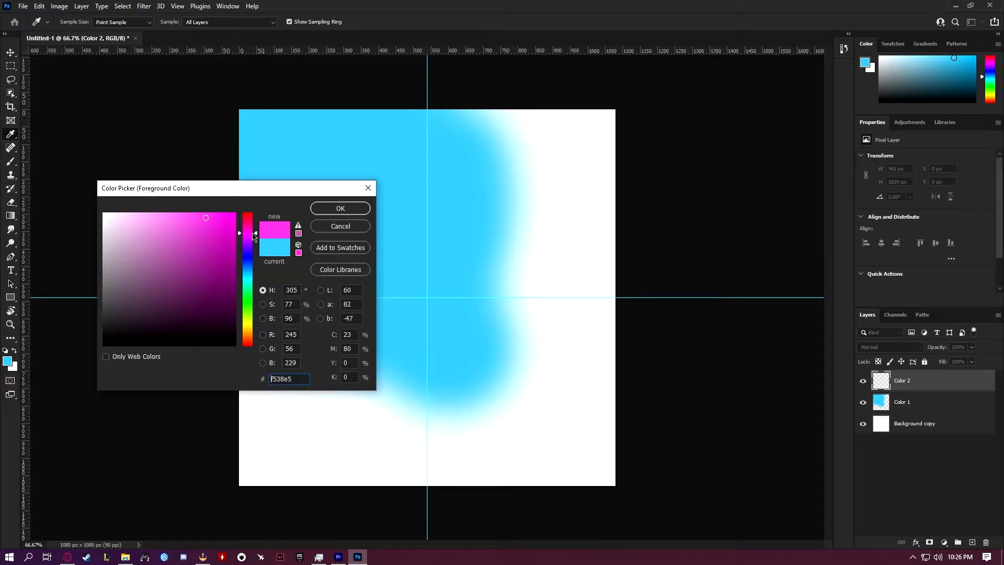
left_click_drag(204, 216, 208, 213)
left_click_drag(276, 189, 350, 130)
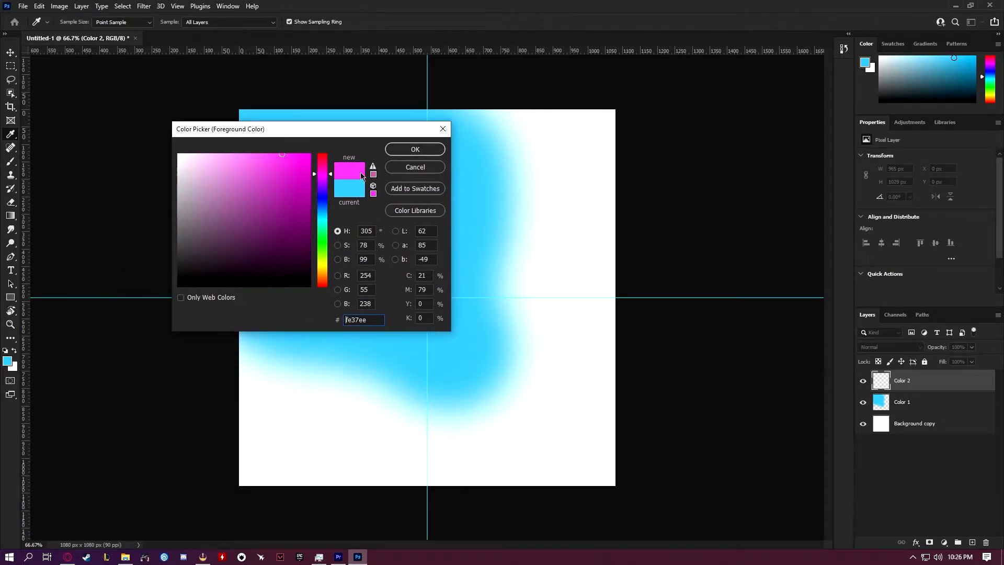
key("Return")
Step: Paint magenta on the Color 2 layer over the canvas's lower-right area and right edge, reducing the brush to 200 px for the edges
key("b")
mouse_move(437, 359)
left_mouse_down()
mouse_move(512, 382)
mouse_move(581, 340)
mouse_move(602, 406)
mouse_move(587, 497)
mouse_move(554, 466)
left_mouse_up()
key("bracketleft")
key("bracketleft")
key("bracketleft")
mouse_move(472, 457)
left_mouse_down()
mouse_move(440, 419)
mouse_move(410, 449)
mouse_move(482, 430)
mouse_move(571, 348)
mouse_move(624, 268)
mouse_move(605, 260)
mouse_move(623, 202)
mouse_move(583, 330)
mouse_move(575, 230)
left_mouse_up()
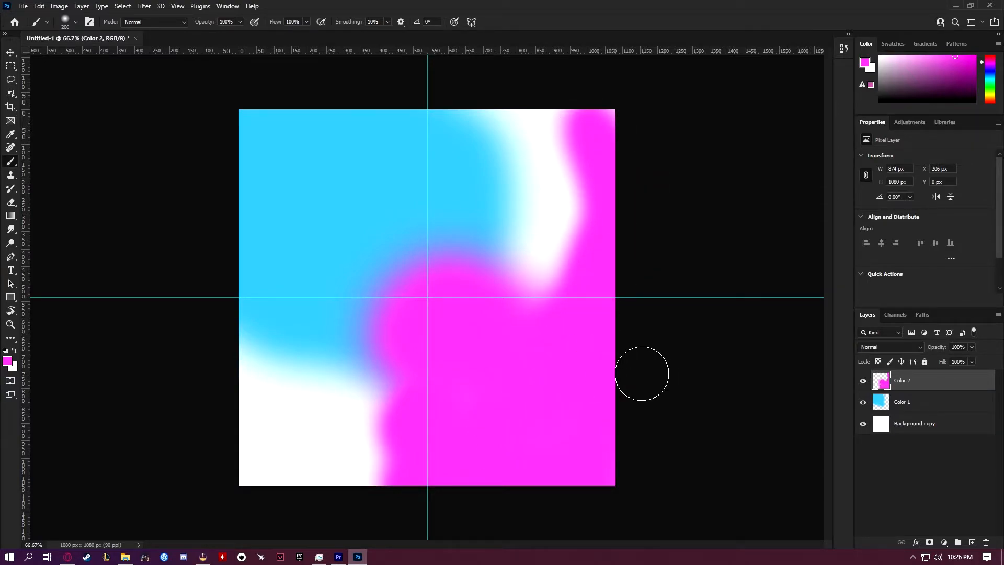
mouse_move(610, 125)
left_mouse_down()
mouse_move(630, 154)
mouse_move(549, 114)
left_mouse_up()
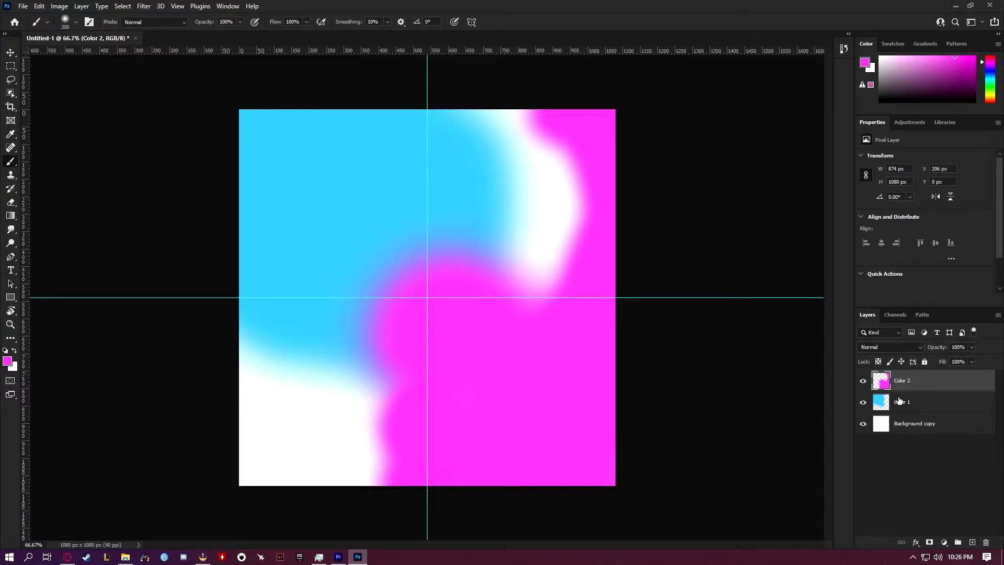
Step: Create a new layer named Color 3
key("ctrl+shift+n")
key("BackSpace")
type("Color ")
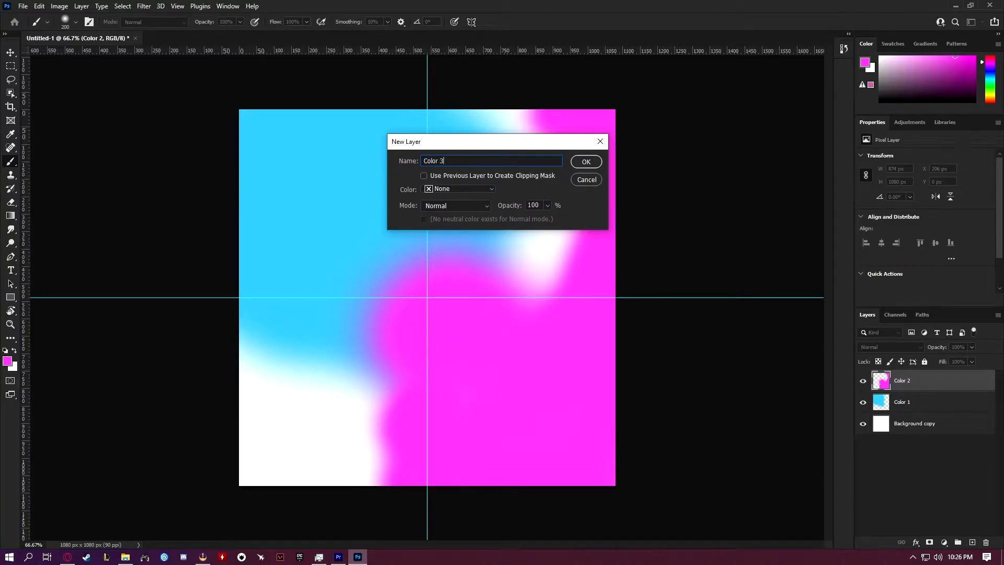
type("3")
key("Return")
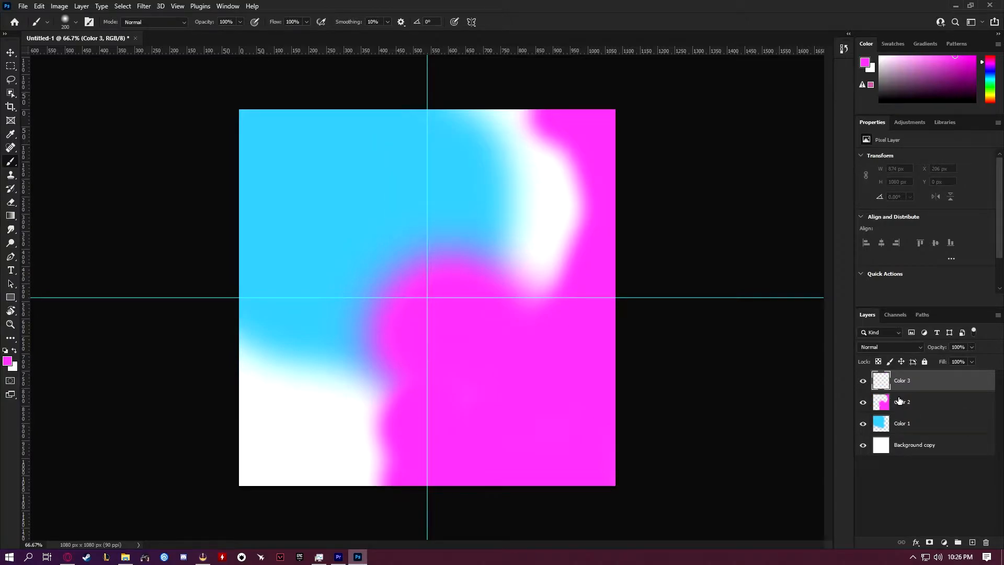
Step: Set the foreground color to a bright turquoise
left_click(7, 362)
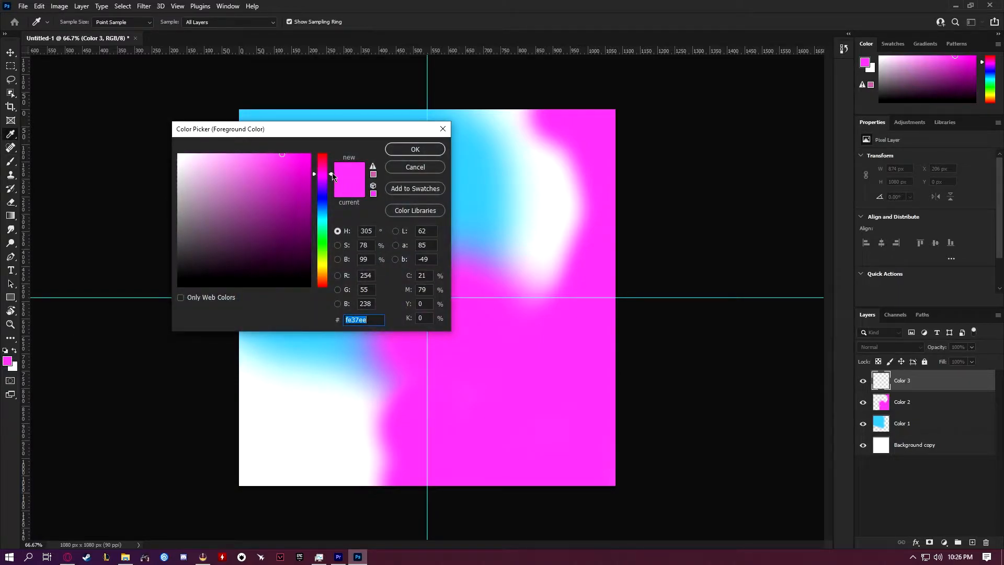
left_click_drag(331, 179, 329, 226)
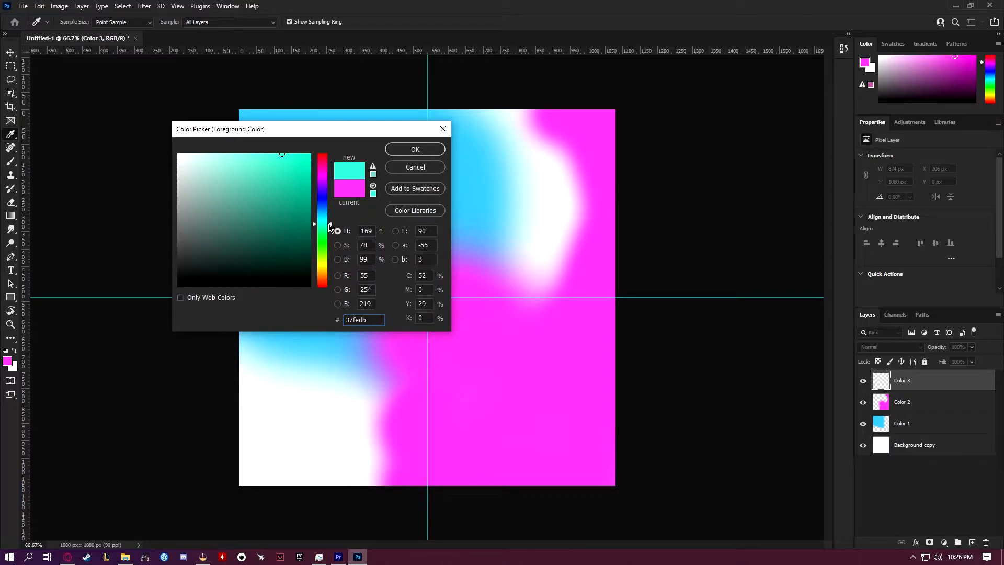
left_click_drag(285, 155, 284, 155)
left_click(416, 149)
Step: Paint turquoise on the Color 3 layer over the canvas's lower-left area and the white upper-right gap, enlarging the brush to 250 px
mouse_move(231, 428)
left_mouse_down()
mouse_move(245, 358)
mouse_move(271, 356)
mouse_move(350, 392)
left_mouse_up()
mouse_move(387, 386)
left_mouse_down()
mouse_move(232, 464)
mouse_move(285, 444)
mouse_move(277, 462)
mouse_move(325, 474)
mouse_move(352, 438)
mouse_move(397, 481)
mouse_move(420, 484)
mouse_move(441, 464)
left_mouse_up()
key("bracketright")
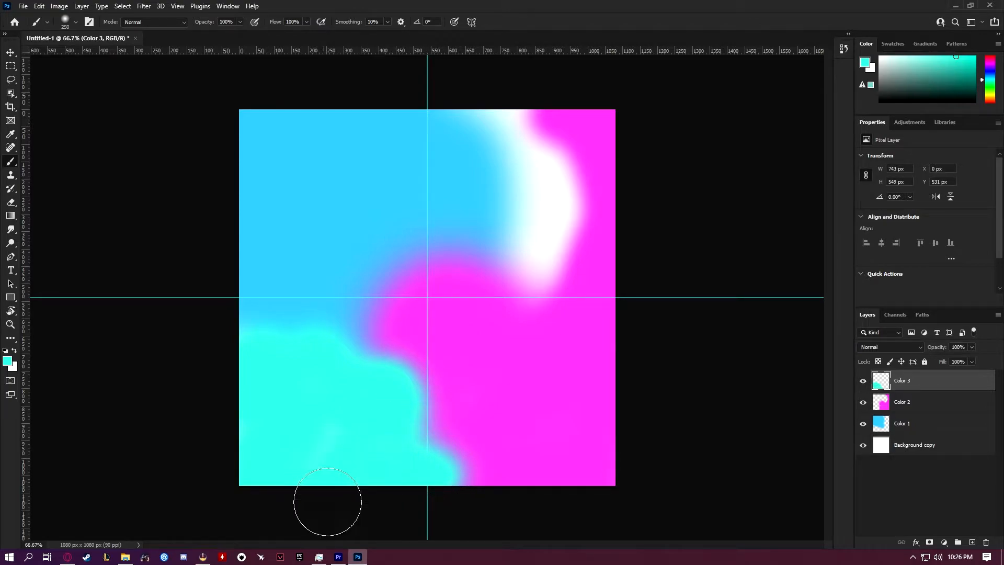
mouse_move(258, 372)
left_mouse_down()
mouse_move(259, 359)
mouse_move(324, 381)
mouse_move(381, 352)
mouse_move(451, 359)
mouse_move(374, 423)
left_mouse_up()
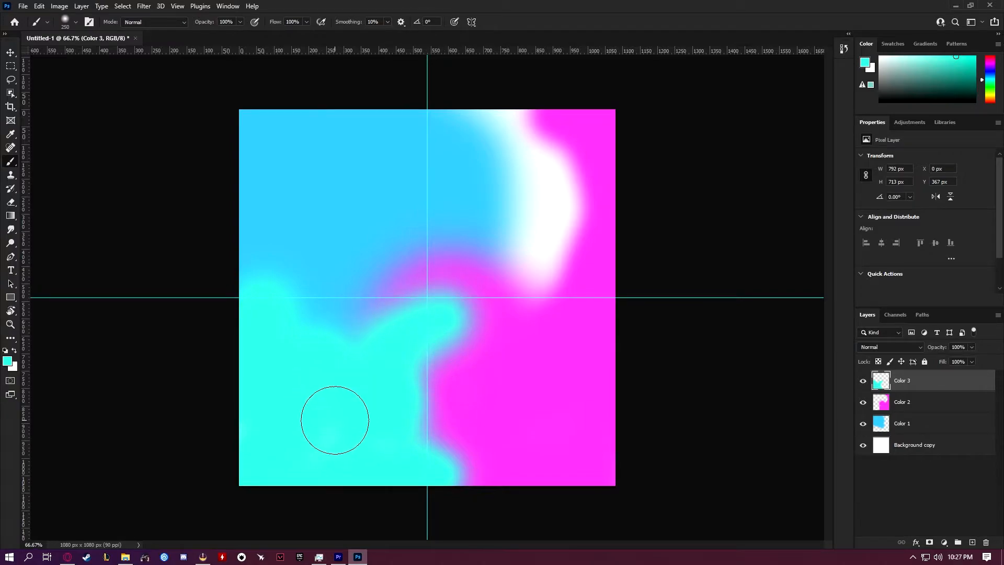
mouse_move(456, 327)
left_mouse_down()
mouse_move(396, 323)
mouse_move(494, 330)
mouse_move(373, 353)
left_mouse_up()
key("ctrl+z")
mouse_move(370, 399)
left_mouse_down()
mouse_move(469, 367)
mouse_move(406, 400)
mouse_move(450, 369)
mouse_move(340, 391)
mouse_move(424, 269)
mouse_move(356, 423)
left_mouse_up()
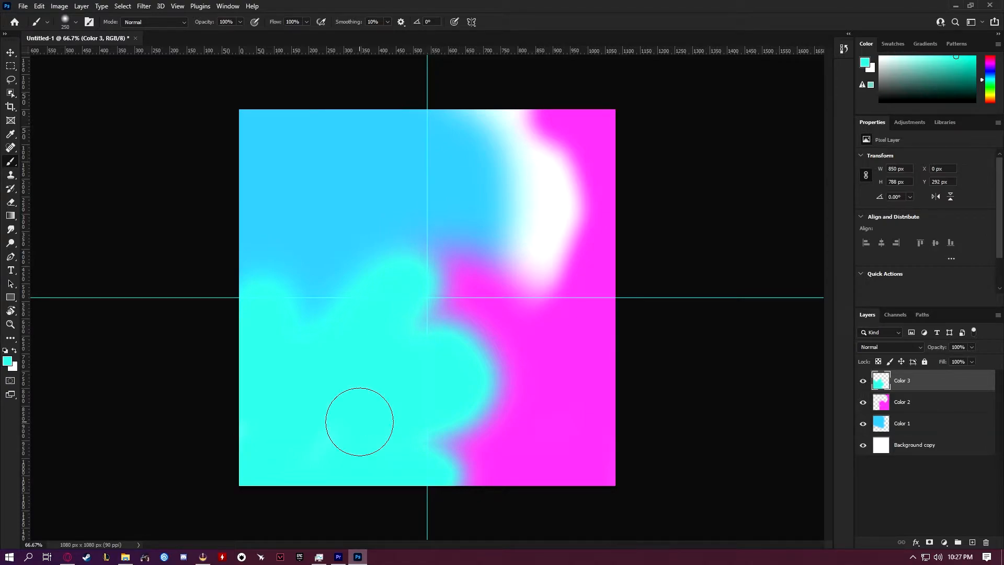
left_click(881, 421)
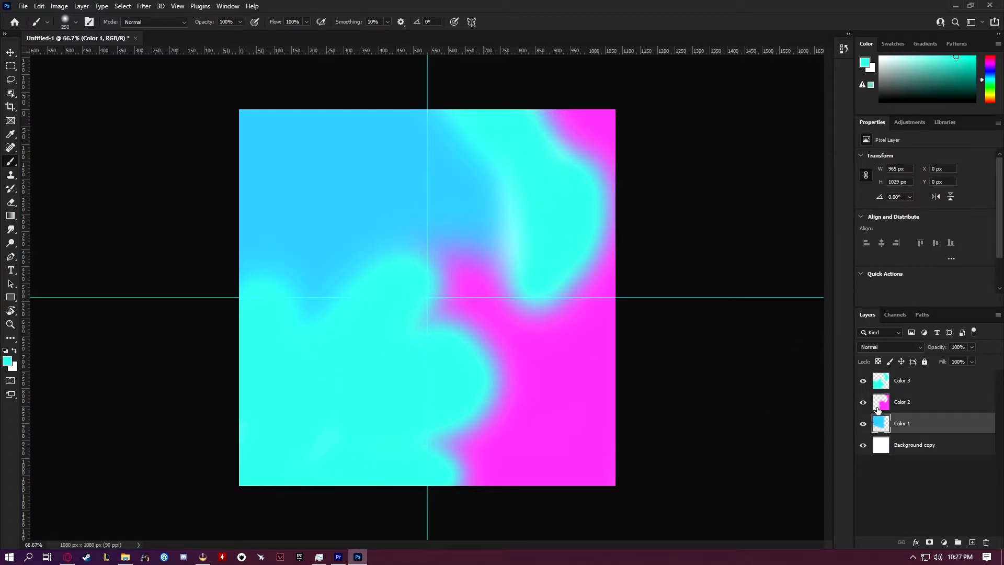
left_click_drag(885, 382, 884, 412)
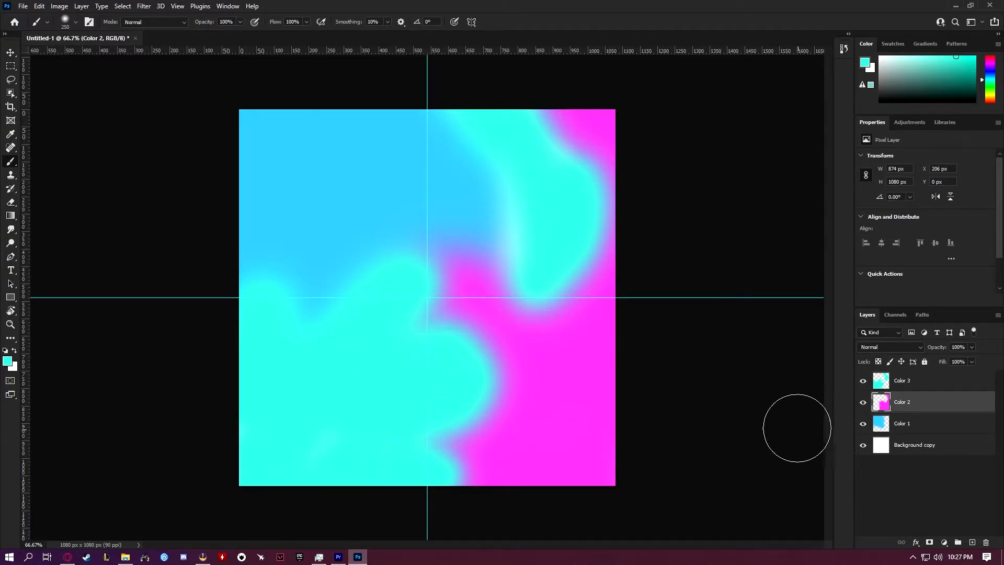
left_click(910, 430)
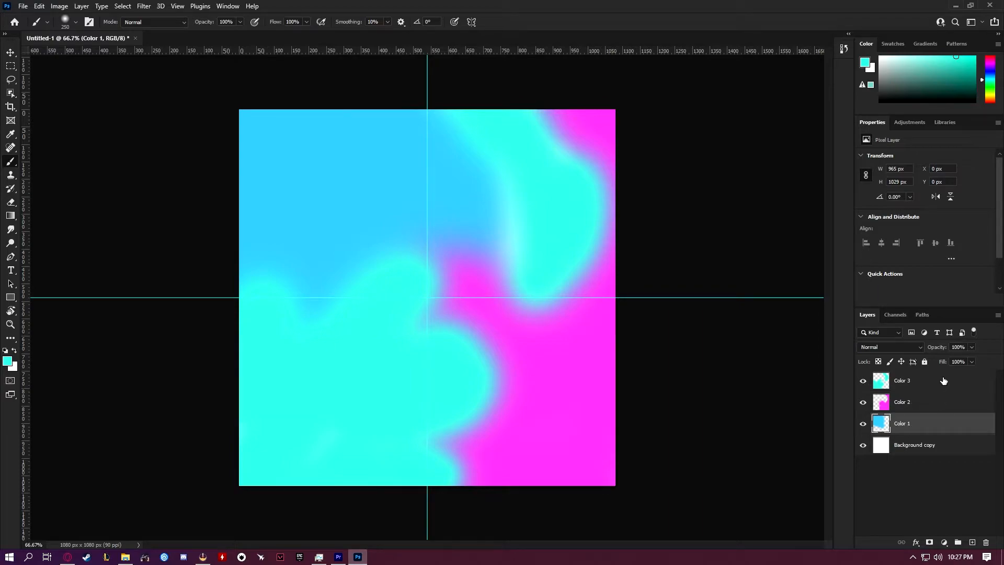
left_click(937, 385)
left_click(927, 432)
left_click(930, 377)
left_click(931, 424)
Step: Group the Color 1, Color 2 and Color 3 layers
left_click(932, 381)
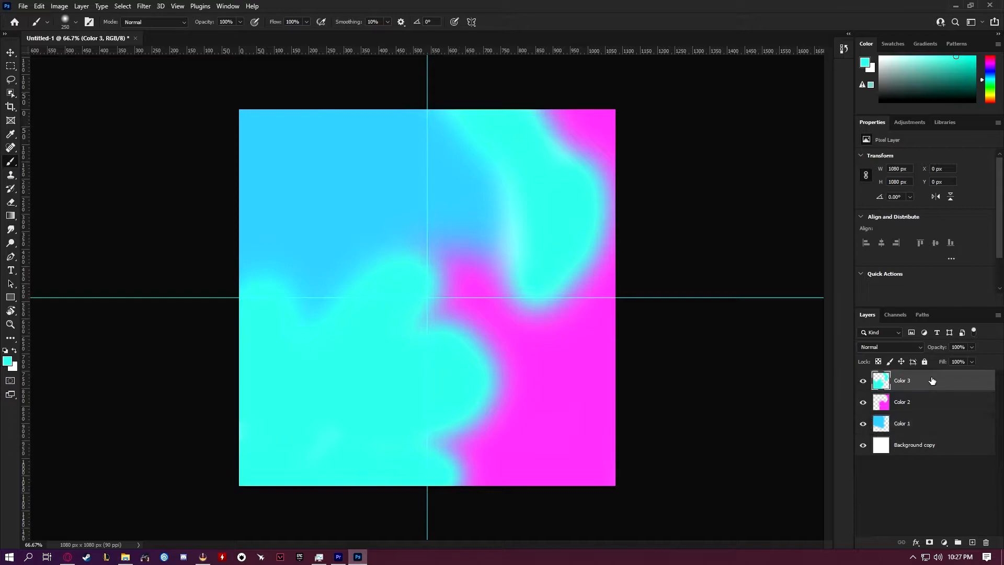
left_click(943, 428, "shift")
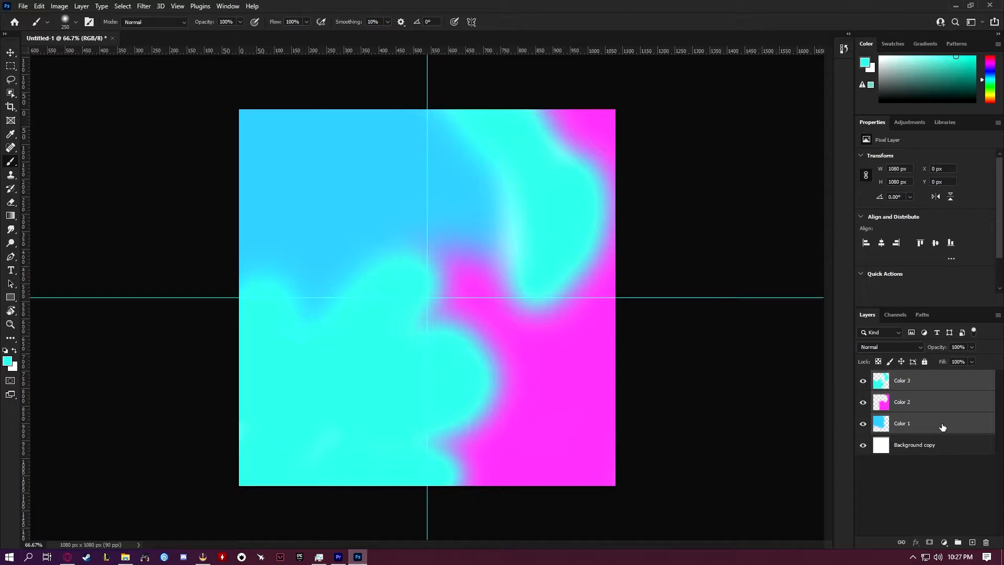
key("ctrl+g")
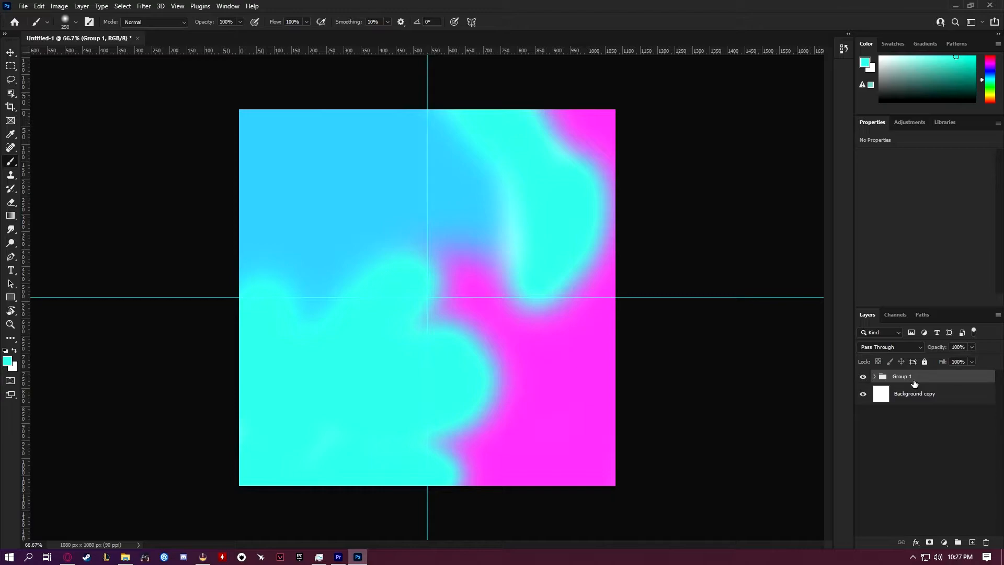
Step: Duplicate the color layer group and hide the original Group 1
key("ctrl+j")
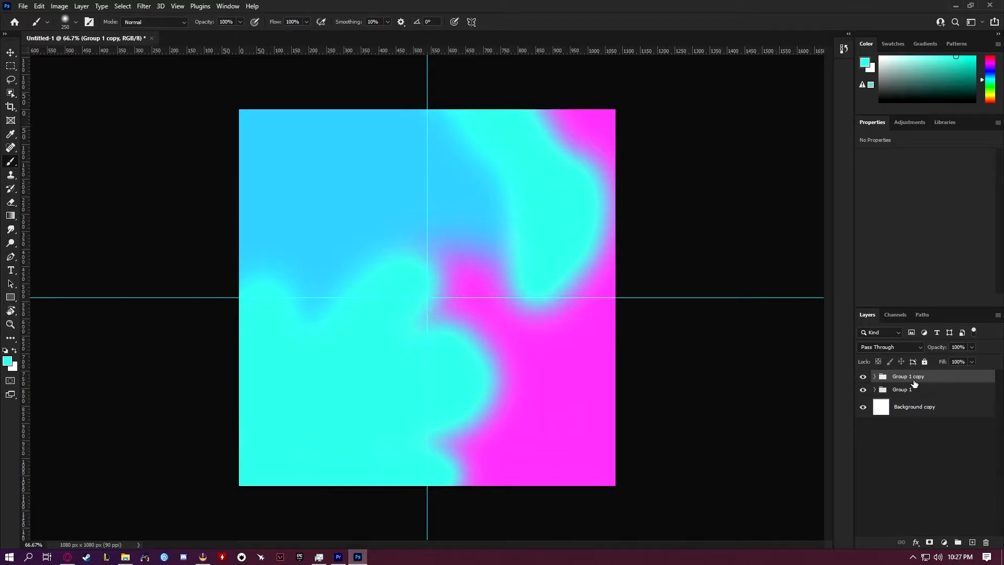
left_click(864, 391)
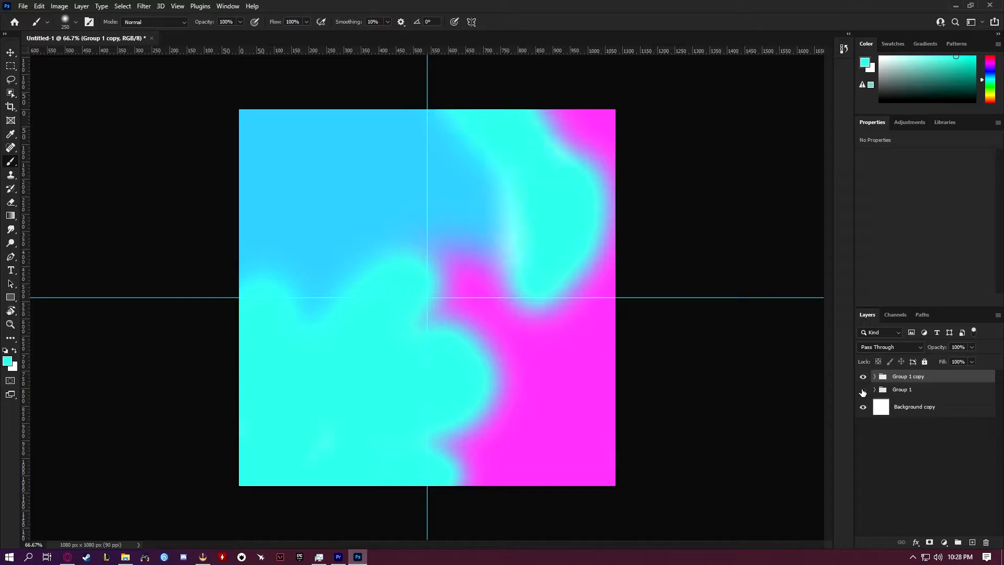
left_click(863, 391)
left_click(863, 392)
Step: Merge the duplicated group, Group 1 copy, into a single pixel layer
left_click(875, 378)
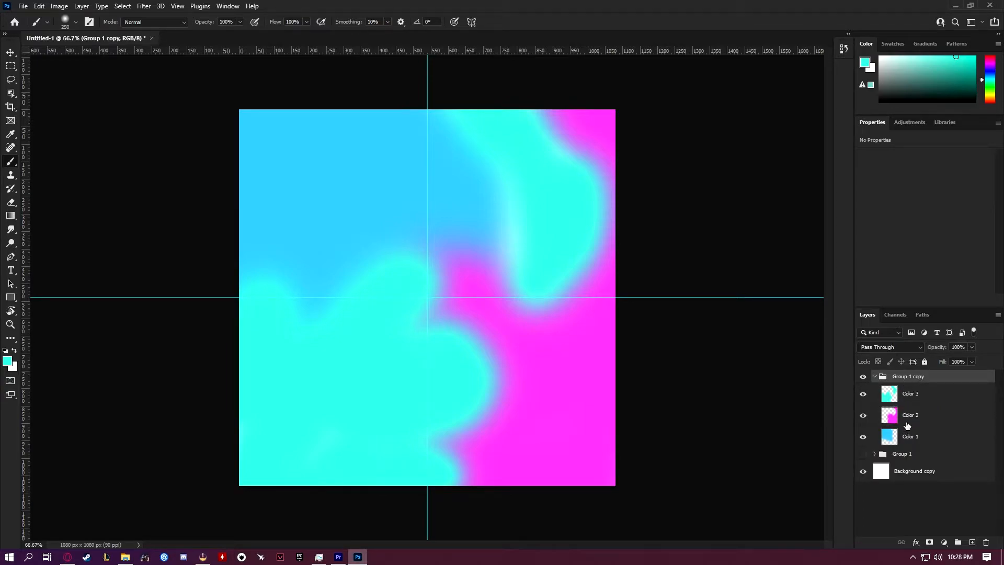
left_click(875, 377)
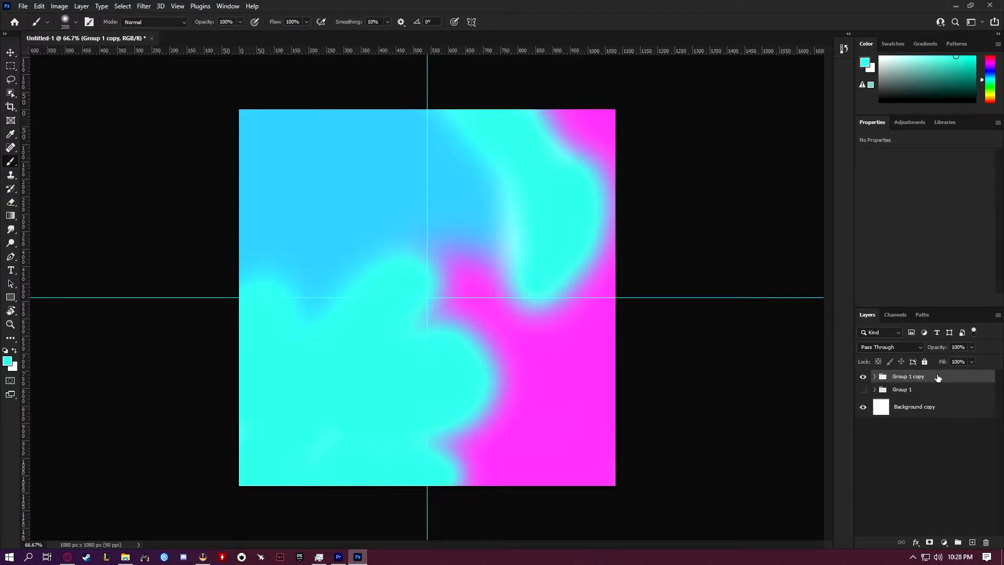
key("ctrl+e")
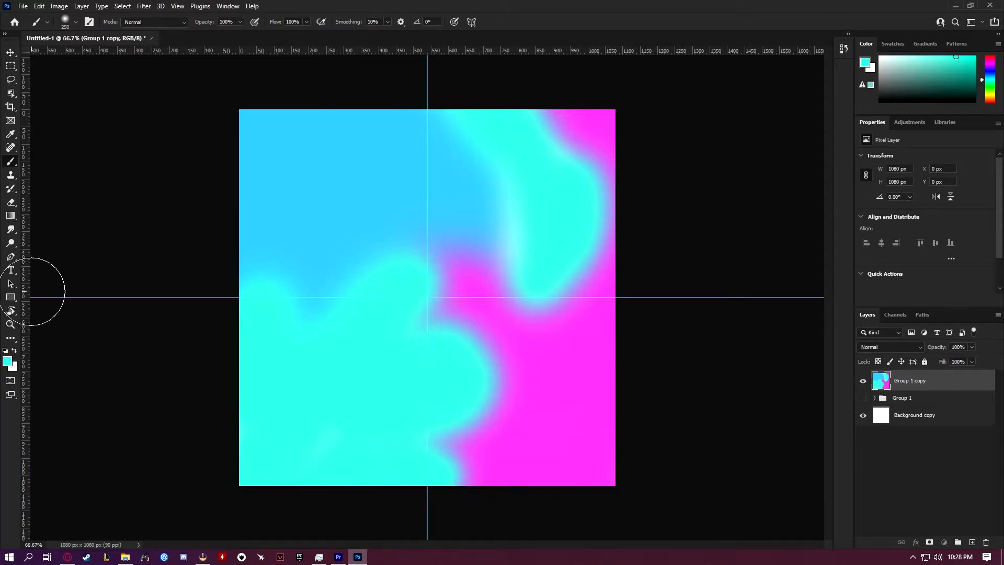
Step: Switch to the Smudge tool after trying the Blur and Sharpen tools
left_click(12, 232)
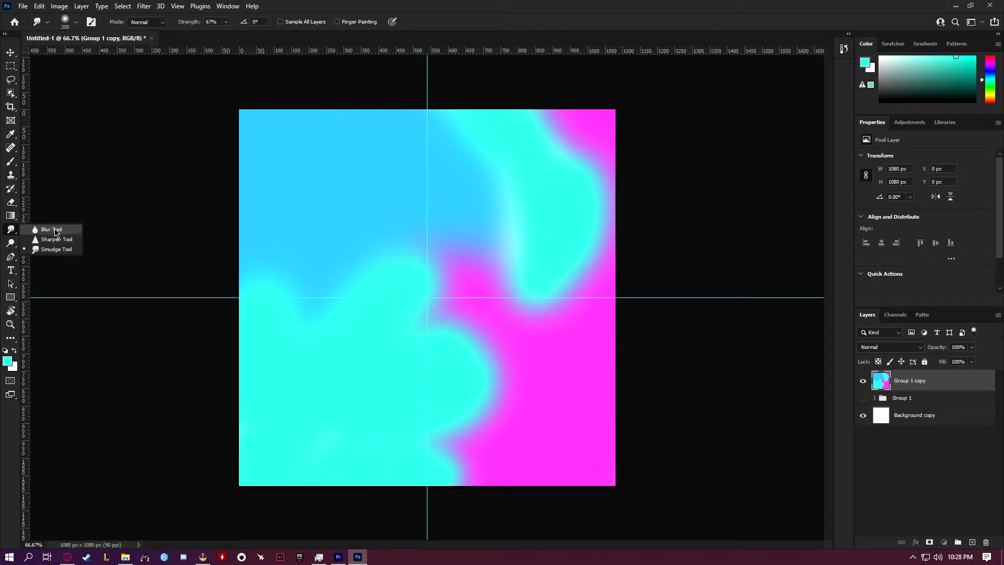
left_click(51, 232)
right_click(10, 229)
left_click(51, 240)
right_click(13, 234)
left_click(51, 249)
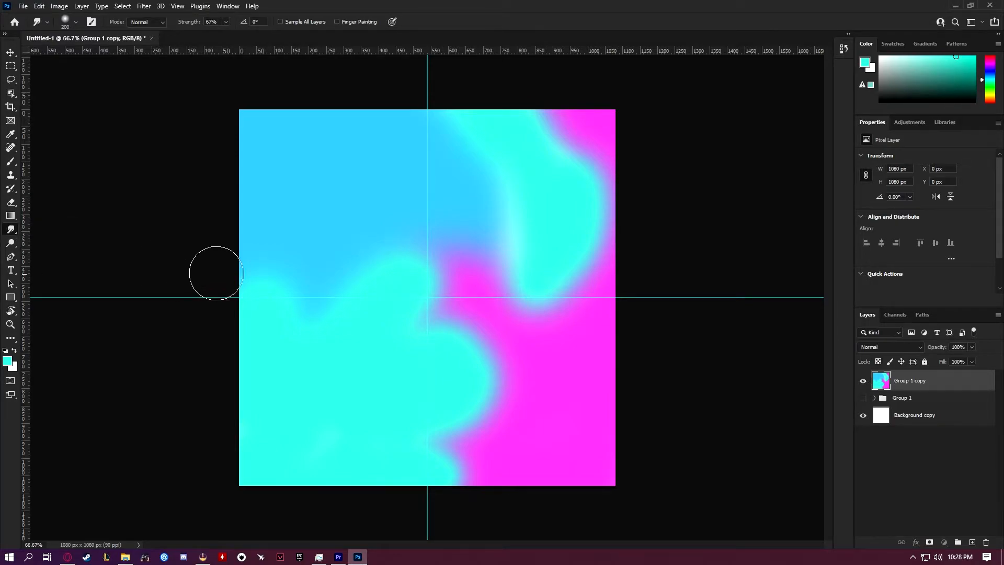
Step: Set the Smudge tool to 50% strength in Normal mode with a 300 px brush
left_click(226, 23)
left_click(296, 5)
left_click(162, 23)
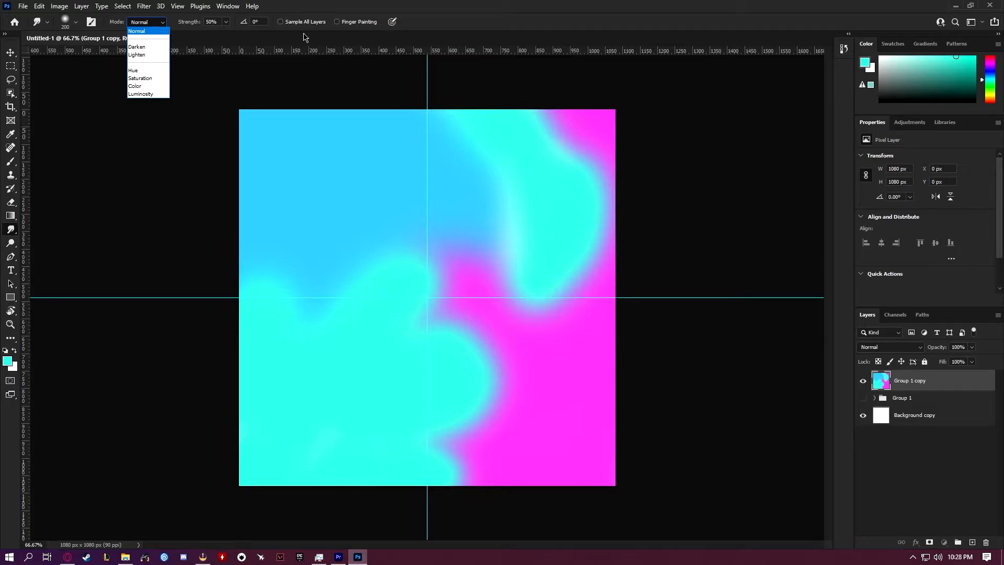
left_click(300, 7)
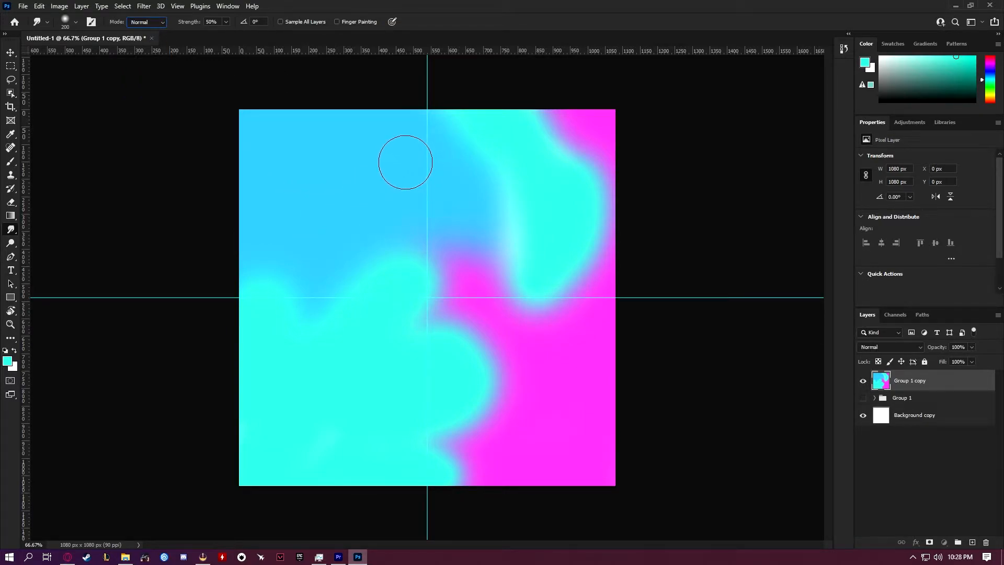
key("bracketright")
key("bracketright")
key("bracketright")
key("bracketright")
key("bracketleft")
key("bracketleft")
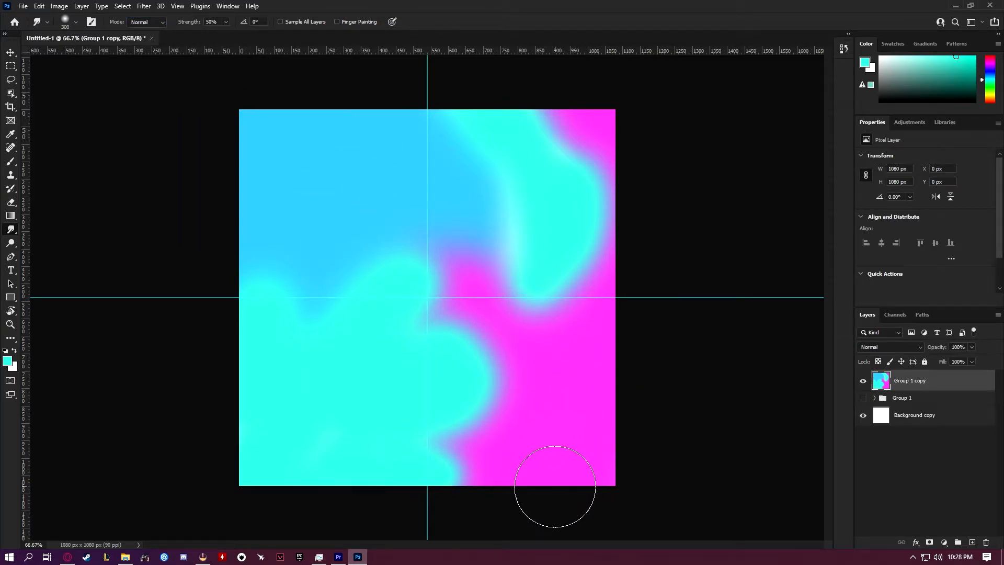
Step: Smudge the blue, turquoise and magenta boundaries across the canvas's center and left side on Group 1 copy, undoing the last stroke
mouse_move(486, 376)
left_mouse_down()
mouse_move(438, 335)
mouse_move(373, 304)
mouse_move(220, 285)
mouse_move(132, 293)
left_mouse_up()
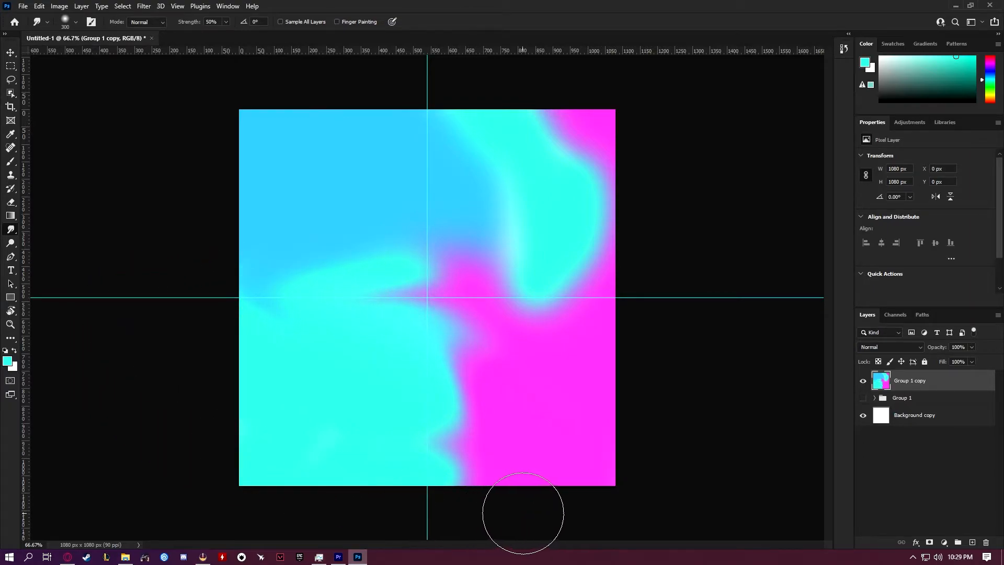
mouse_move(400, 297)
left_mouse_down()
mouse_move(222, 241)
mouse_move(87, 237)
left_mouse_up()
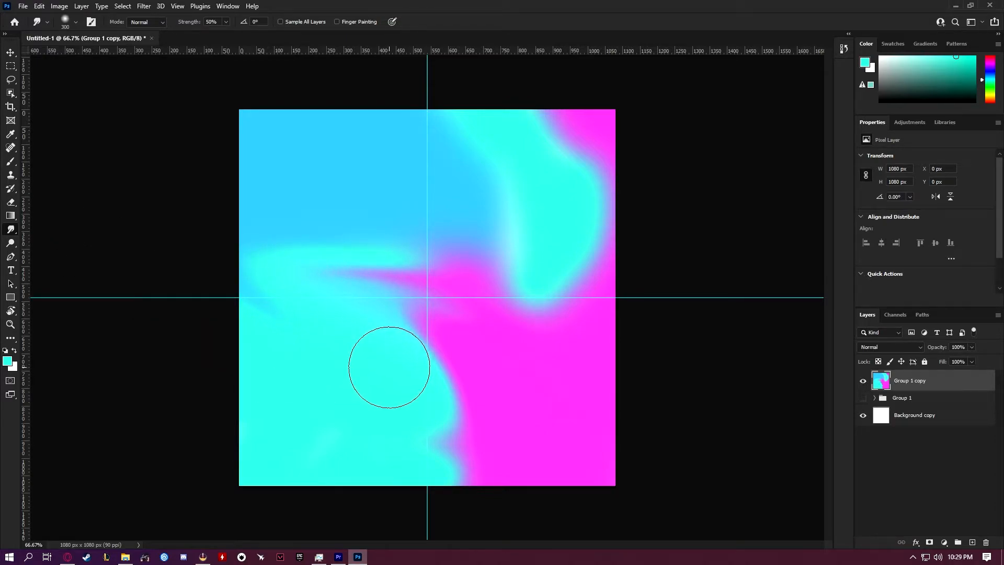
mouse_move(236, 184)
left_mouse_down()
mouse_move(251, 274)
mouse_move(292, 341)
left_mouse_up()
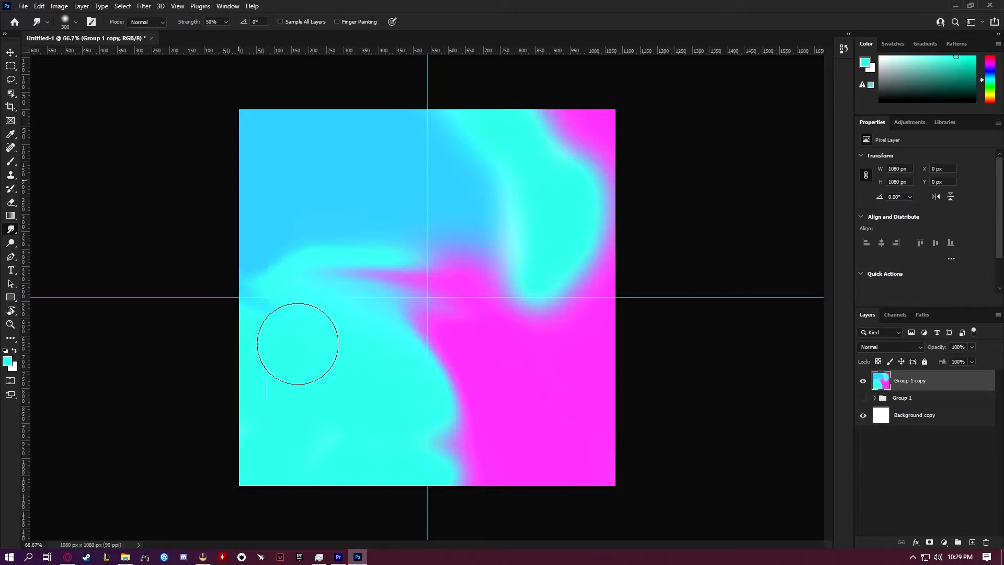
mouse_move(242, 203)
left_mouse_down()
mouse_move(240, 236)
mouse_move(293, 379)
mouse_move(451, 501)
mouse_move(529, 515)
left_mouse_up()
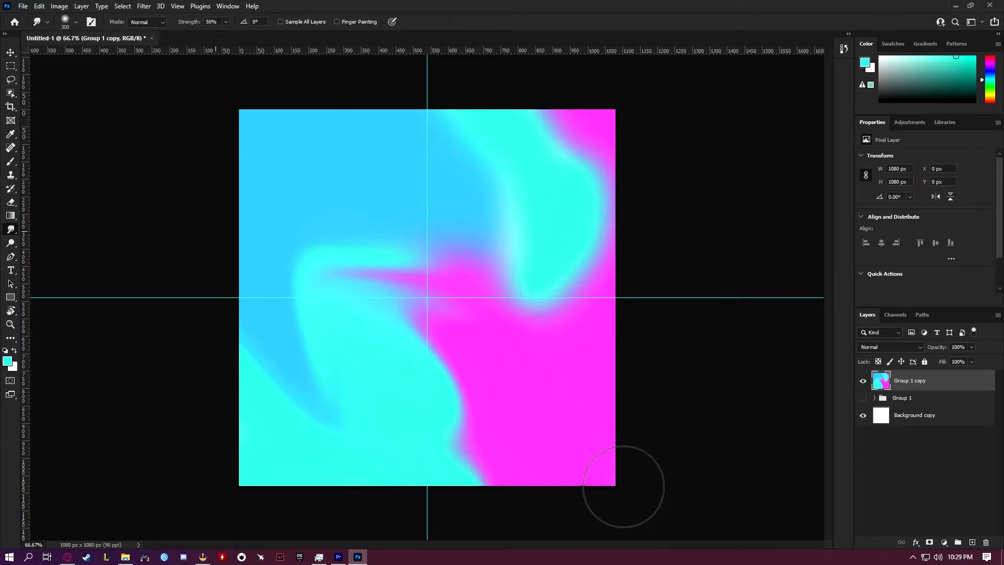
mouse_move(477, 309)
left_mouse_down()
mouse_move(393, 214)
mouse_move(273, 168)
left_mouse_up()
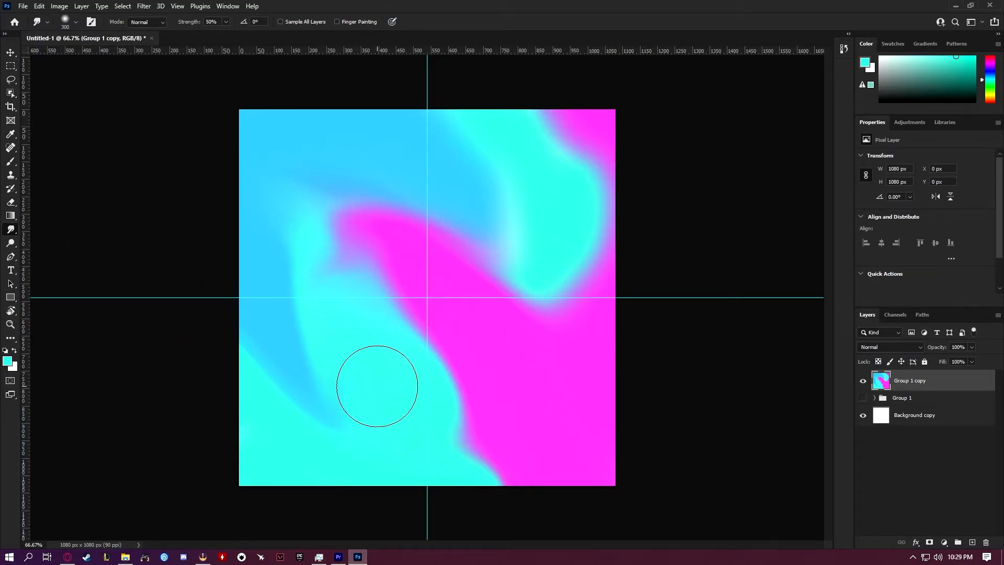
key("ctrl+z")
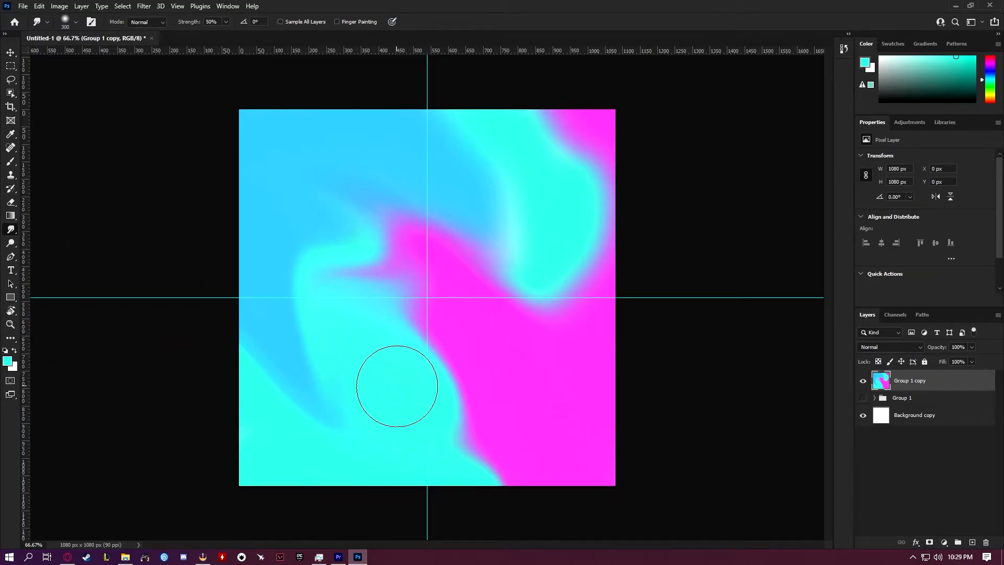
Step: Smudge turquoise down to the right edge at 33% strength, reducing the brush to 200 px, and pull the central magenta toward the upper left
left_click(227, 23)
mouse_move(529, 213)
left_mouse_down()
mouse_move(536, 267)
mouse_move(498, 355)
left_mouse_up()
mouse_move(537, 258)
left_mouse_down()
mouse_move(608, 407)
mouse_move(736, 428)
mouse_move(688, 427)
mouse_move(545, 355)
mouse_move(623, 410)
left_mouse_up()
key("bracketleft")
key("bracketleft")
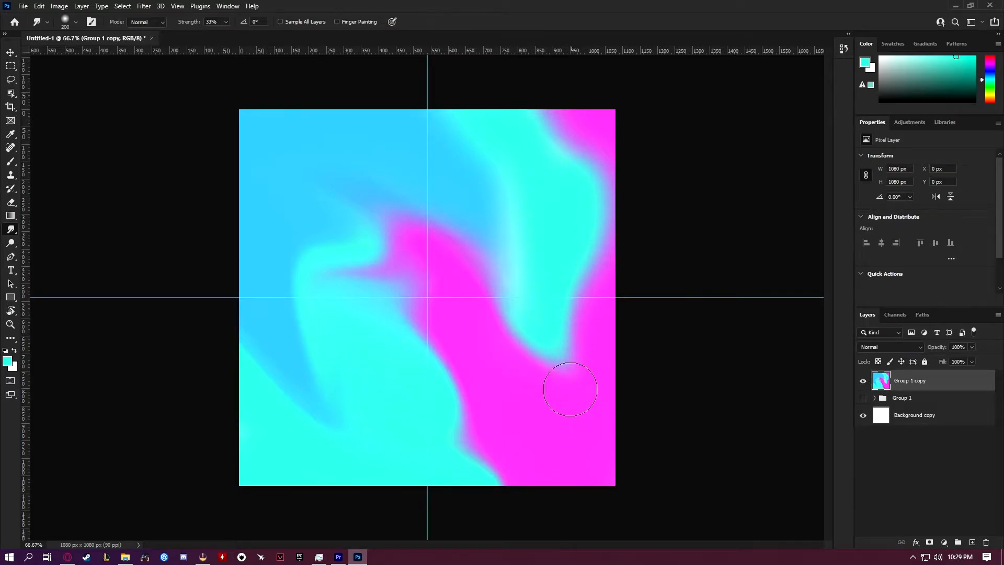
mouse_move(544, 354)
left_mouse_down()
mouse_move(696, 411)
mouse_move(603, 398)
mouse_move(724, 403)
left_mouse_up()
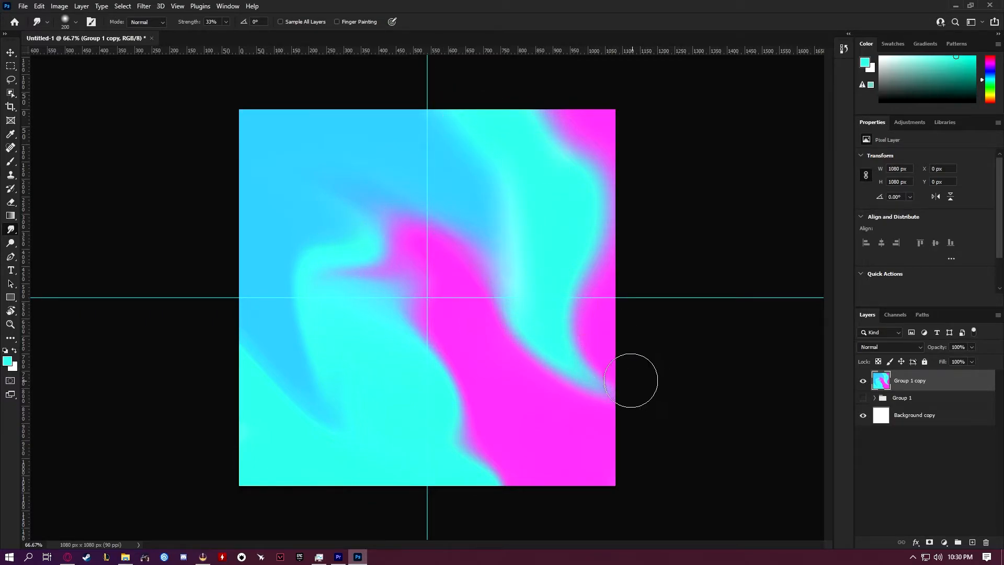
mouse_move(443, 321)
left_mouse_down()
mouse_move(424, 260)
mouse_move(302, 167)
left_mouse_up()
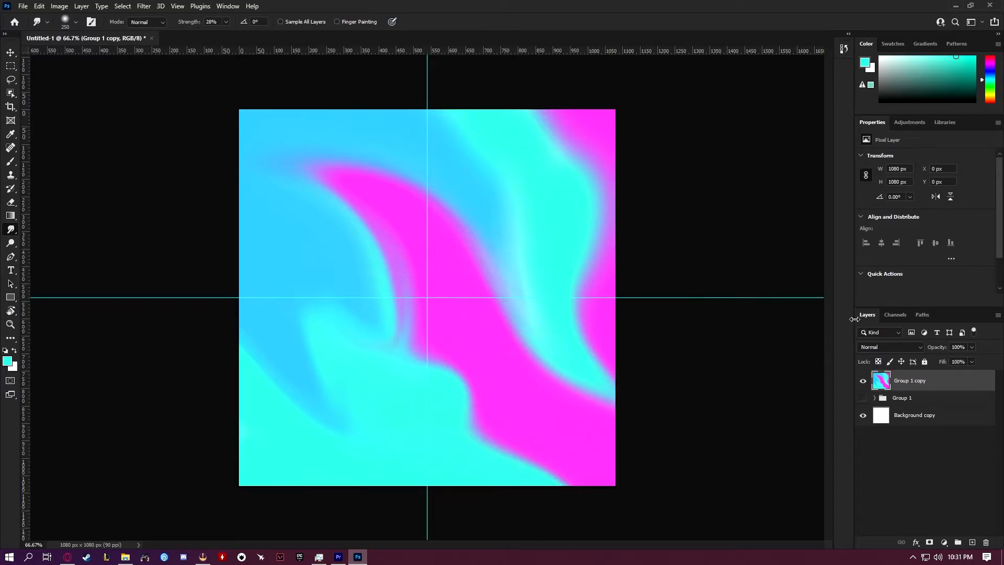
Step: Add the text FOLLOW in orange 130 pt Intro Regular over the upper part of the gradient
key("t")
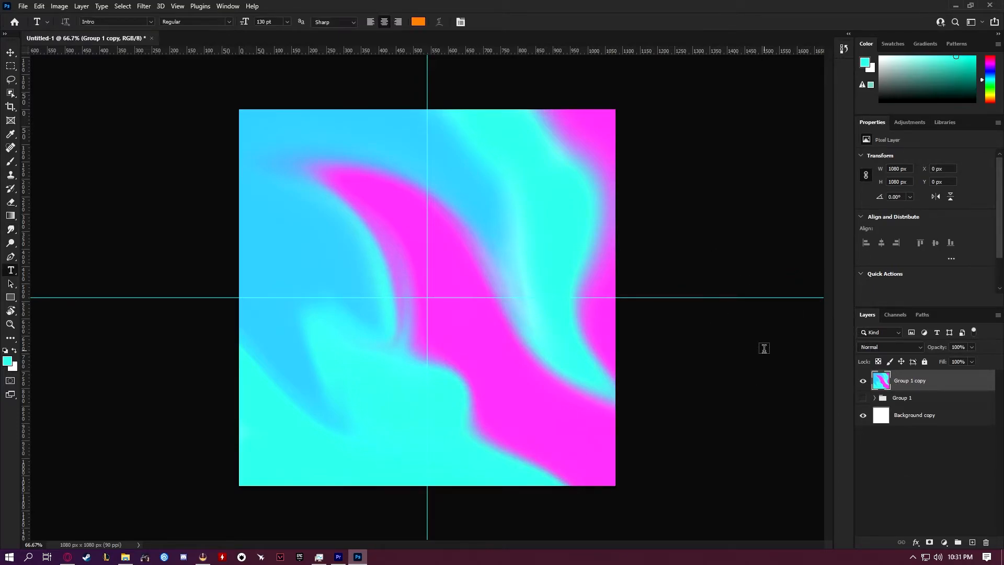
left_click(390, 236)
key("BackSpace")
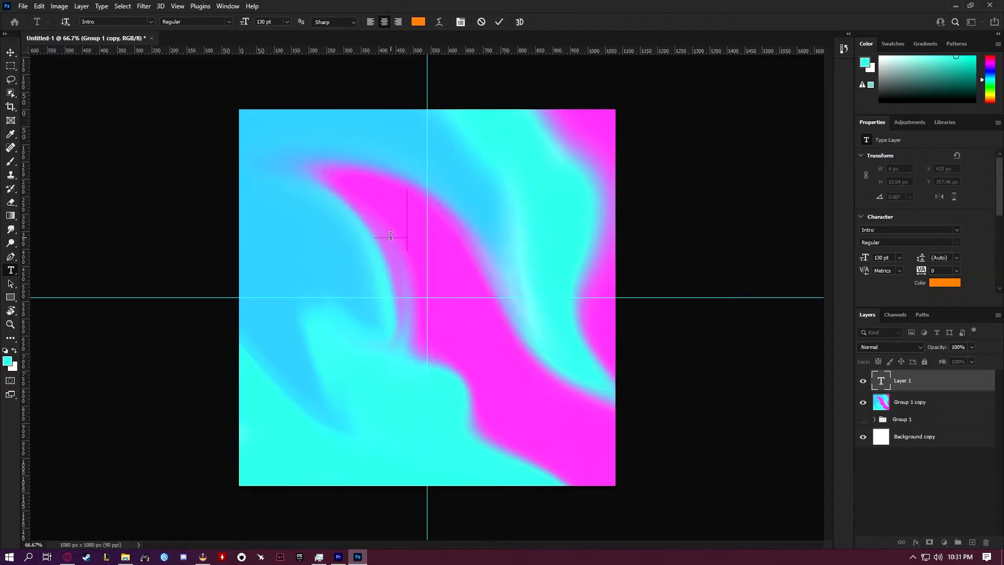
type("FOLOW")
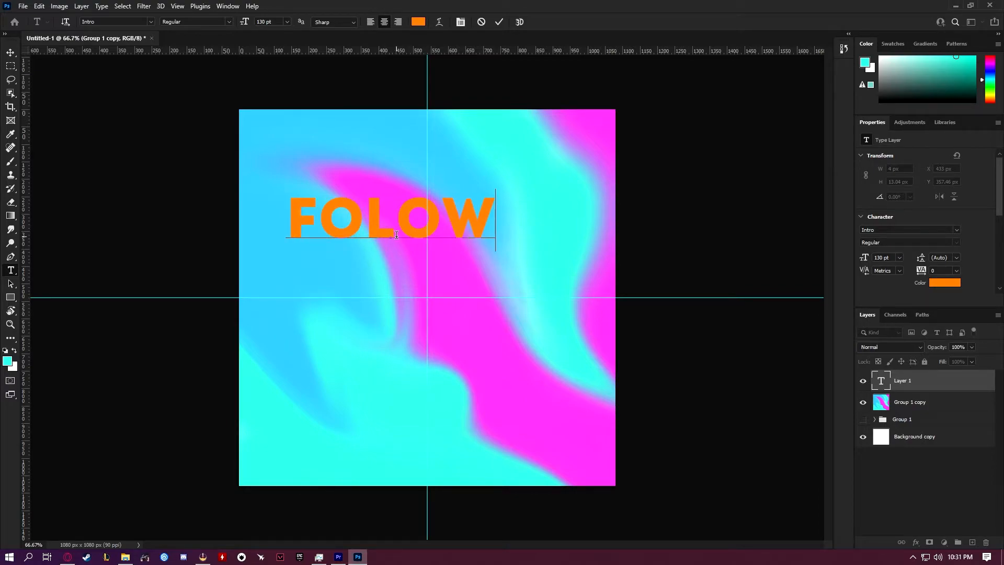
left_click(400, 234)
type("L")
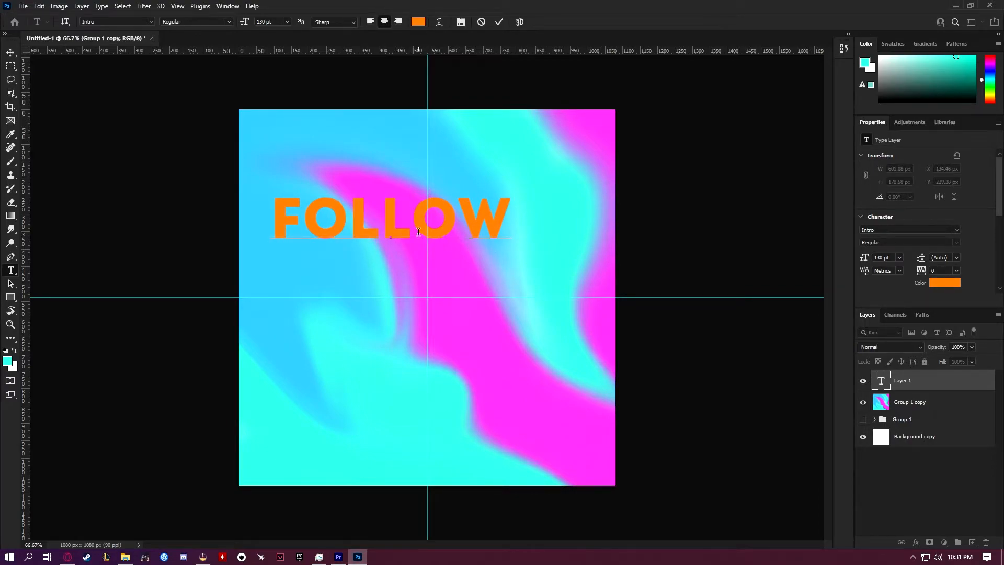
Step: Select the whole word FOLLOW and recolor it white (ffffff)
left_click_drag(515, 215, 303, 209)
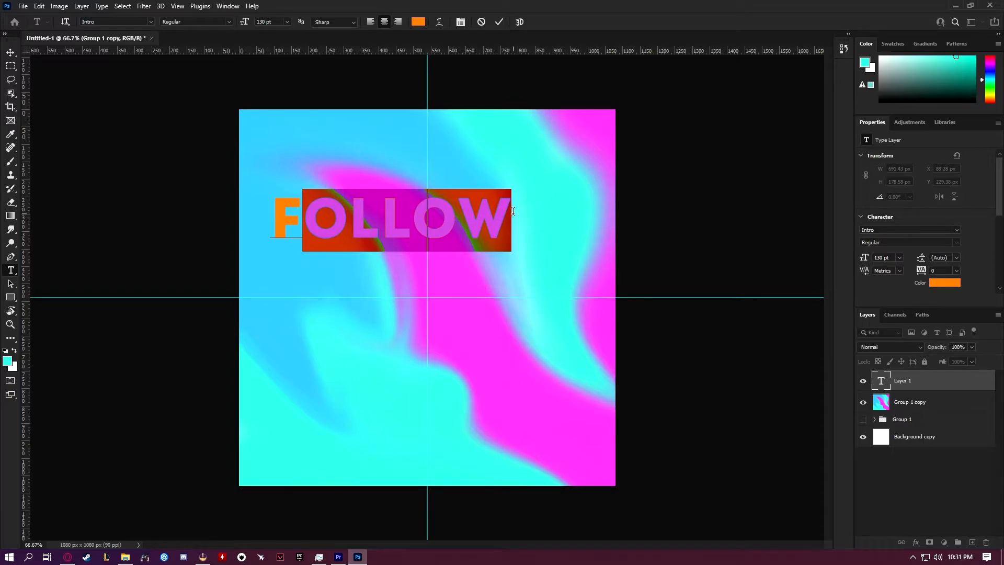
left_click_drag(513, 211, 251, 216)
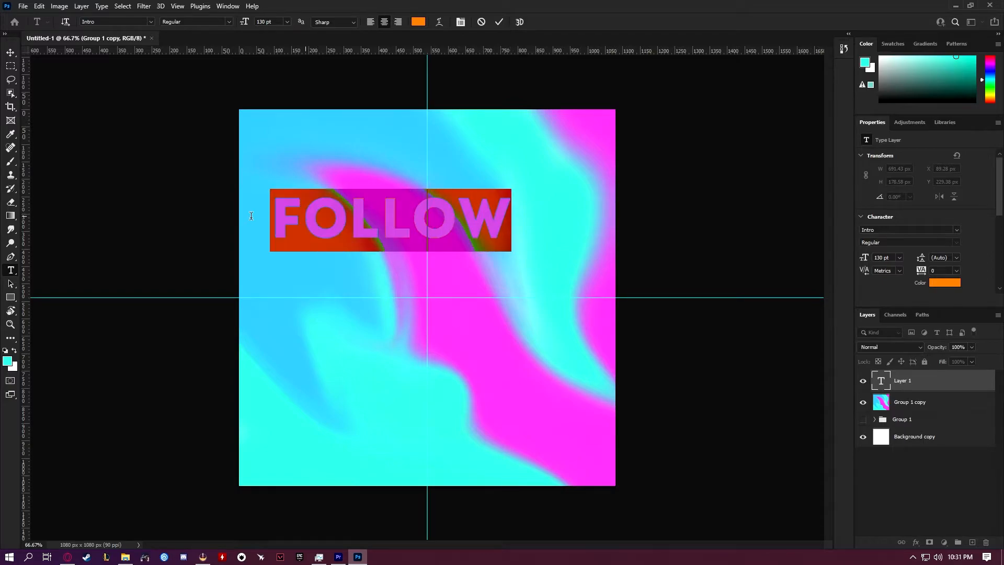
left_click(417, 22)
left_click_drag(212, 190, 148, 143)
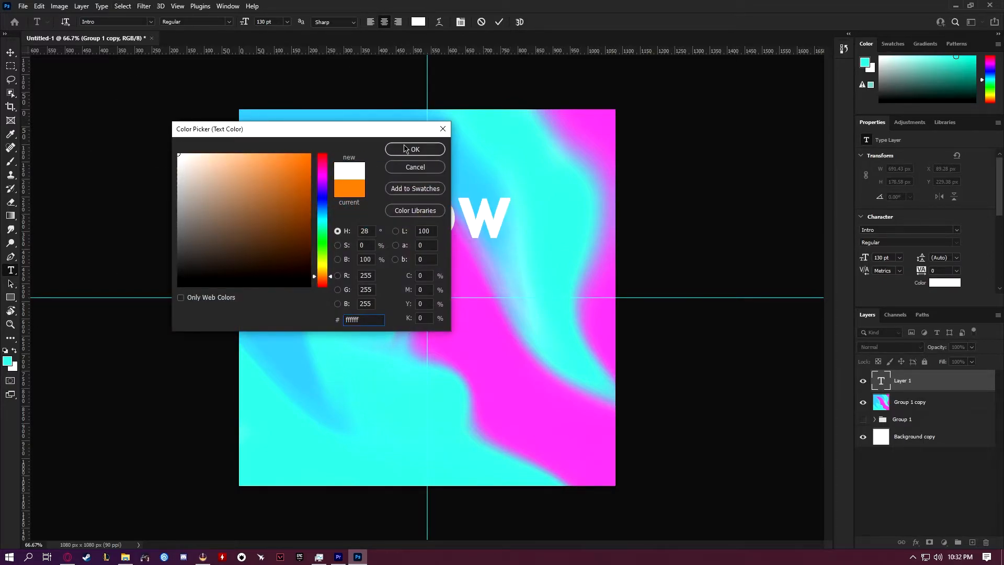
left_click(406, 149)
Step: Move the FOLLOW text down and to the right so it sits just above the horizontal guide
left_click(11, 52)
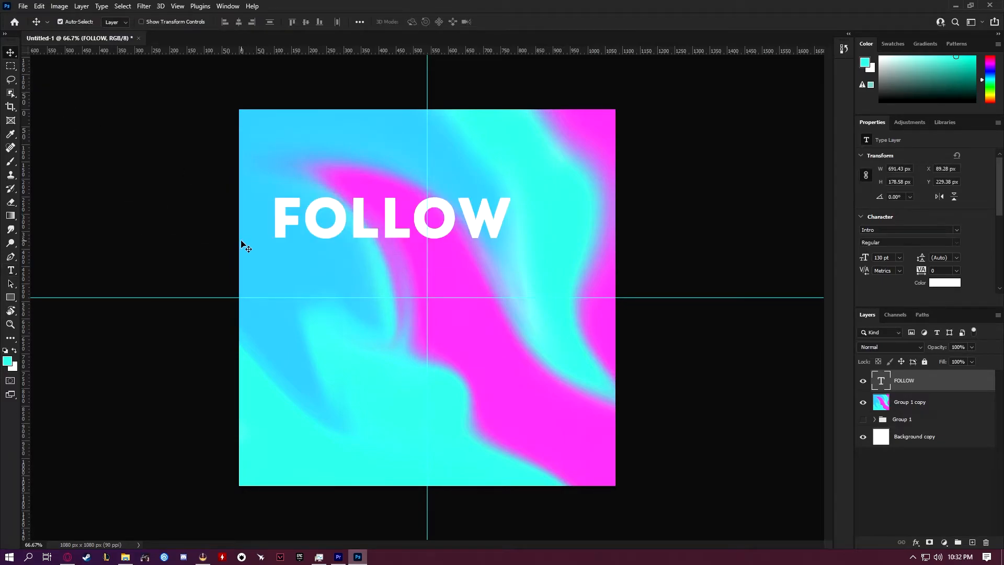
left_click_drag(282, 216, 327, 265)
double_click(387, 267)
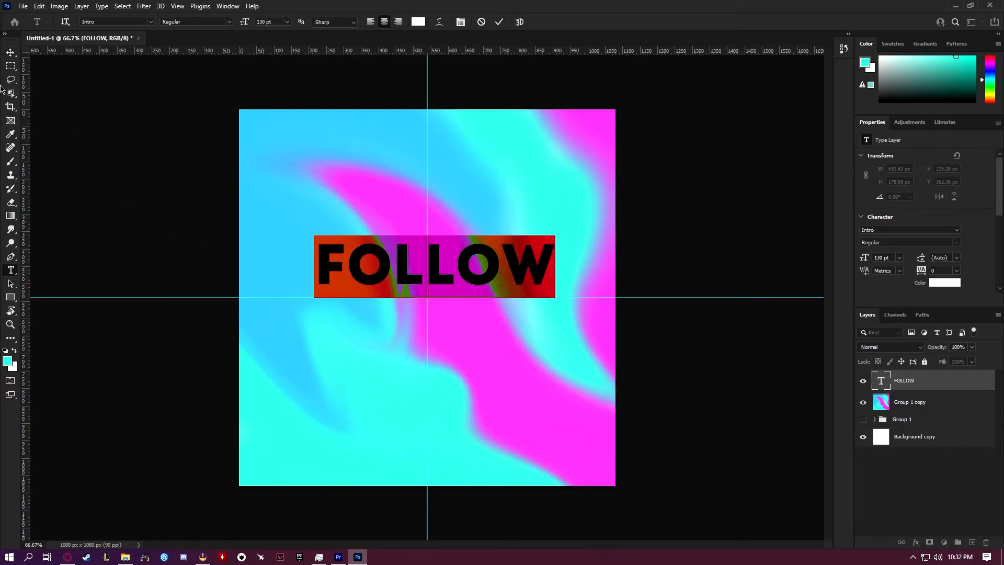
left_click(11, 53)
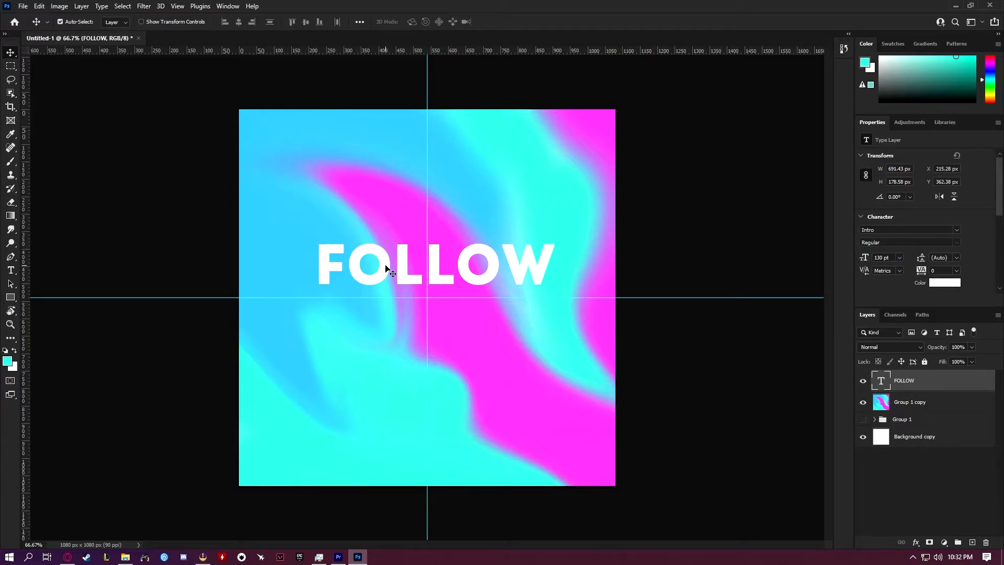
Step: Free-transform the FOLLOW text and nudge it left until it is roughly centered on the vertical guide
key("ctrl")
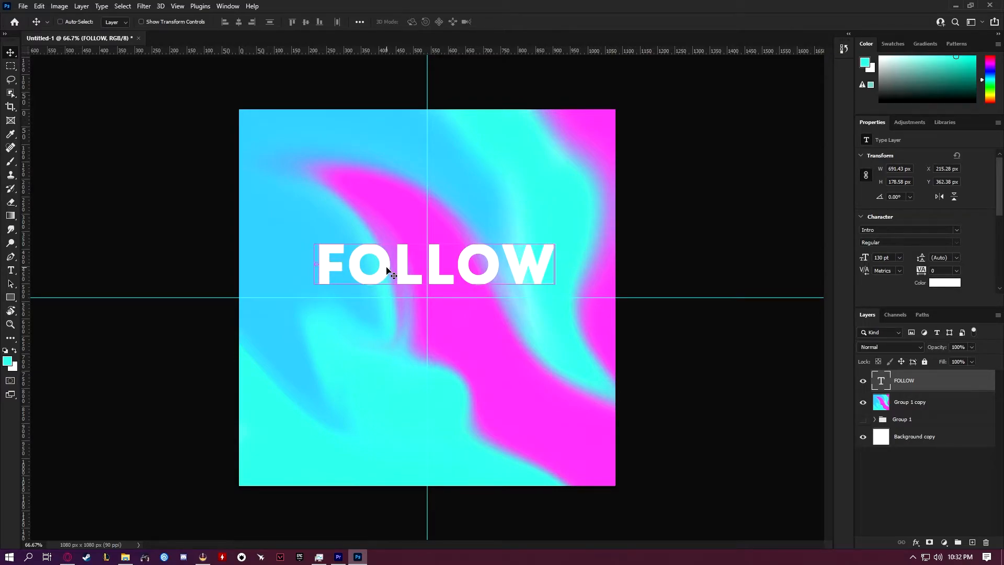
key("ctrl+t")
key("Left")
key("Left")
key("Left")
key("Left")
key("Left")
key("Left")
key("Left")
key("Left")
key("Left")
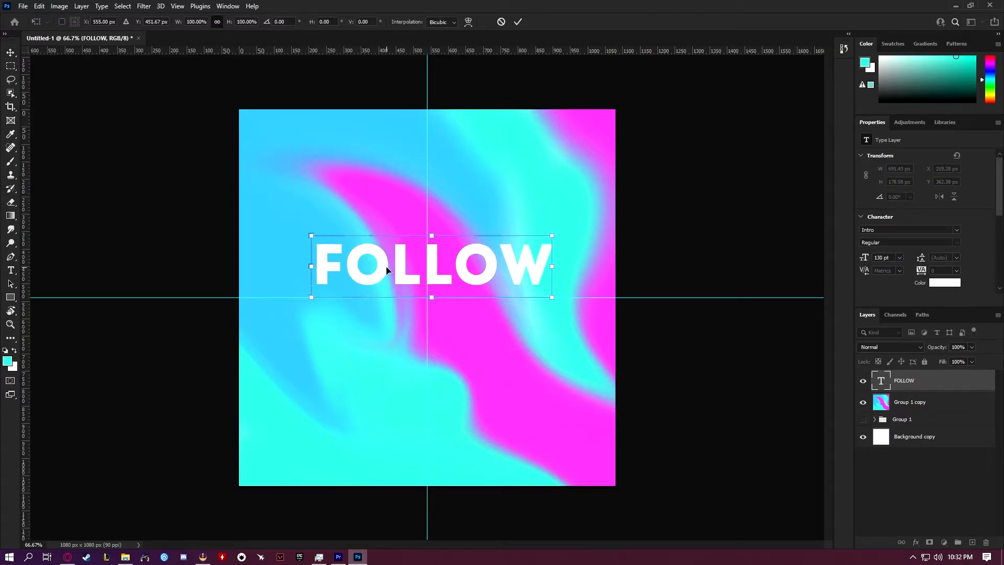
key("Left")
key("Left")
key("Left")
key("Left")
key("Left")
key("Left")
key("Left")
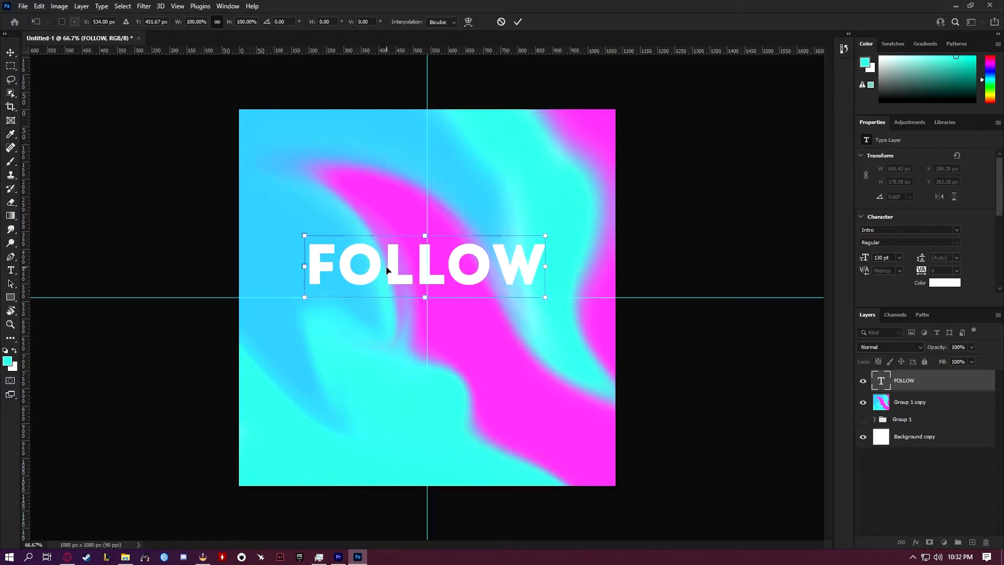
key("Return")
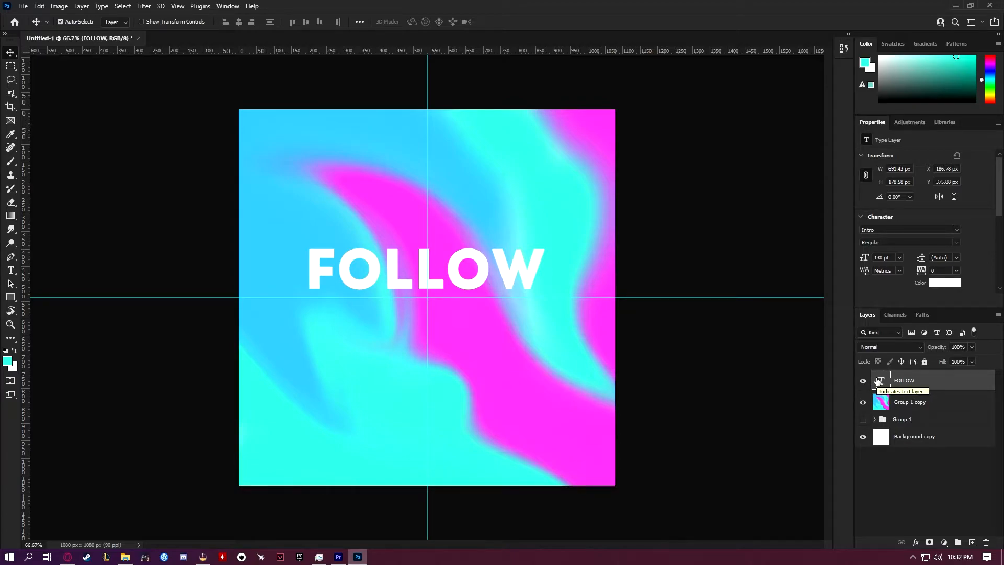
Step: Duplicate the FOLLOW text twice, stacking the copies directly below the original with even line spacing
key("ctrl+j")
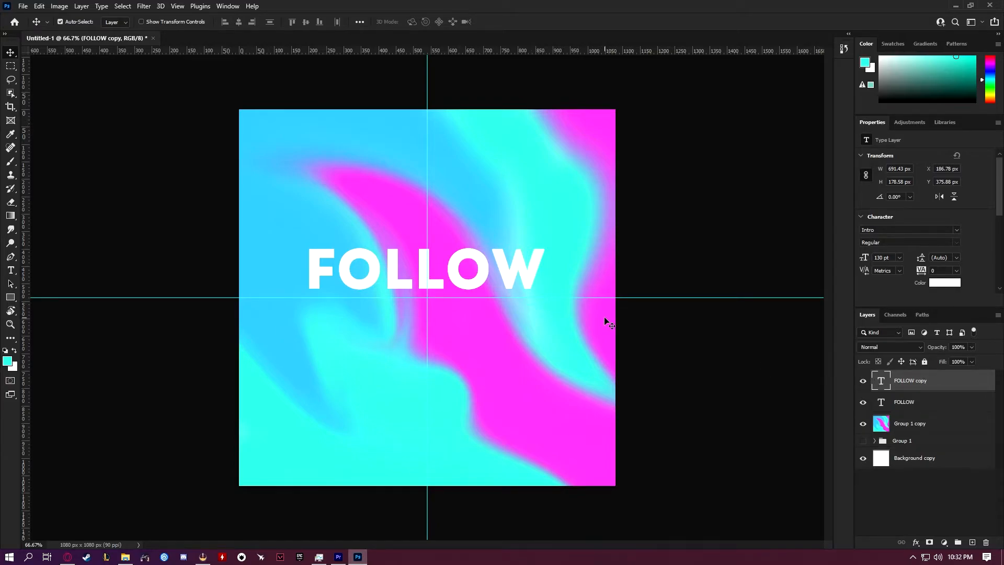
key("ctrl+z")
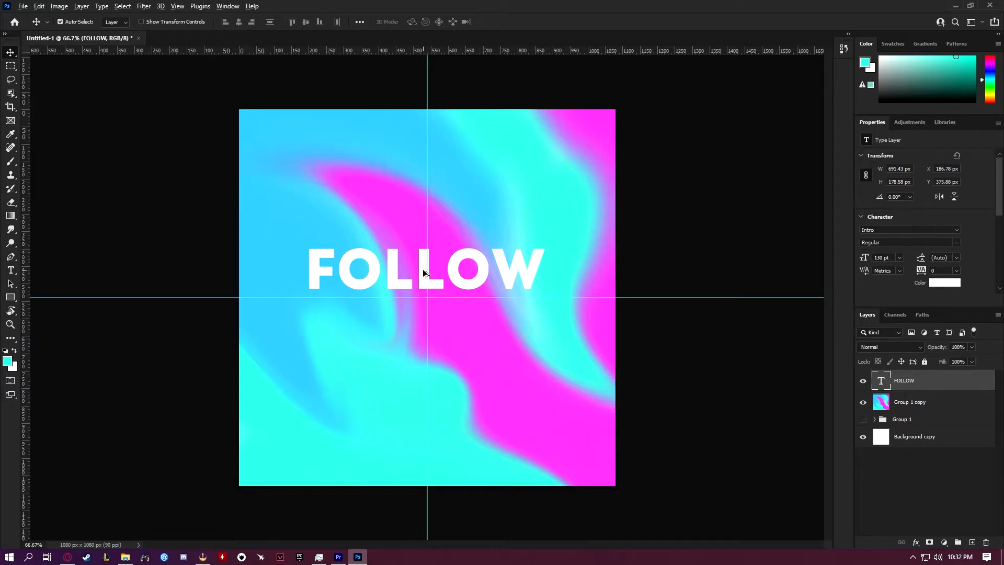
left_click_drag(423, 269, 417, 325)
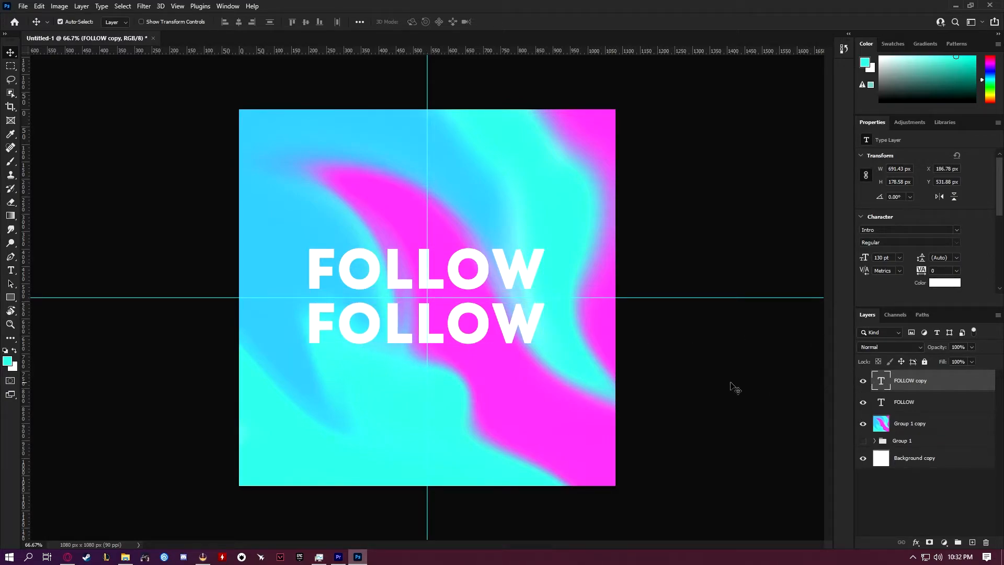
left_click_drag(425, 327, 406, 381)
key("Escape")
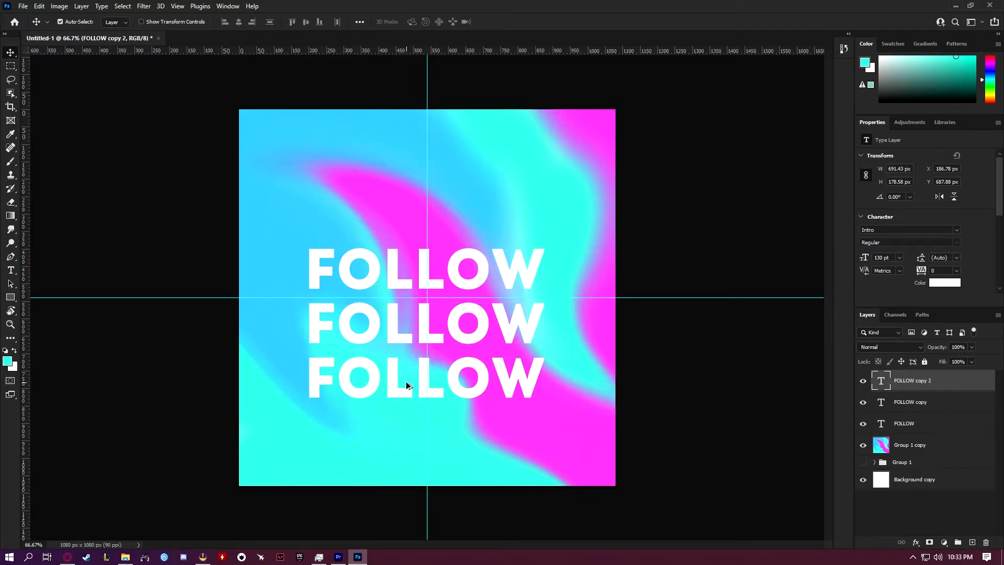
Step: Select all three FOLLOW text layers and shift them up together to center the stack on the horizontal guide, keeping 100% scale
left_click(882, 402)
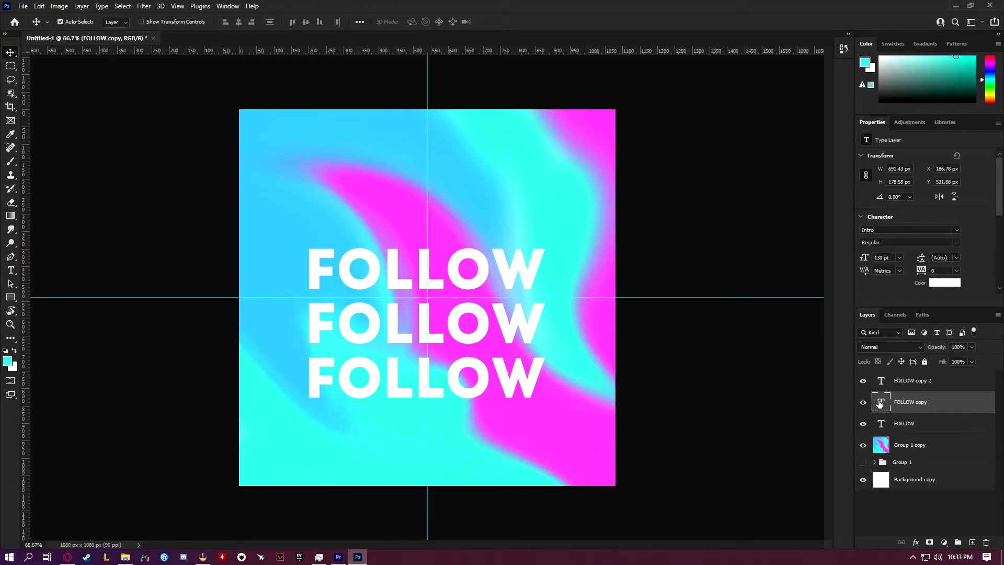
left_click(924, 427)
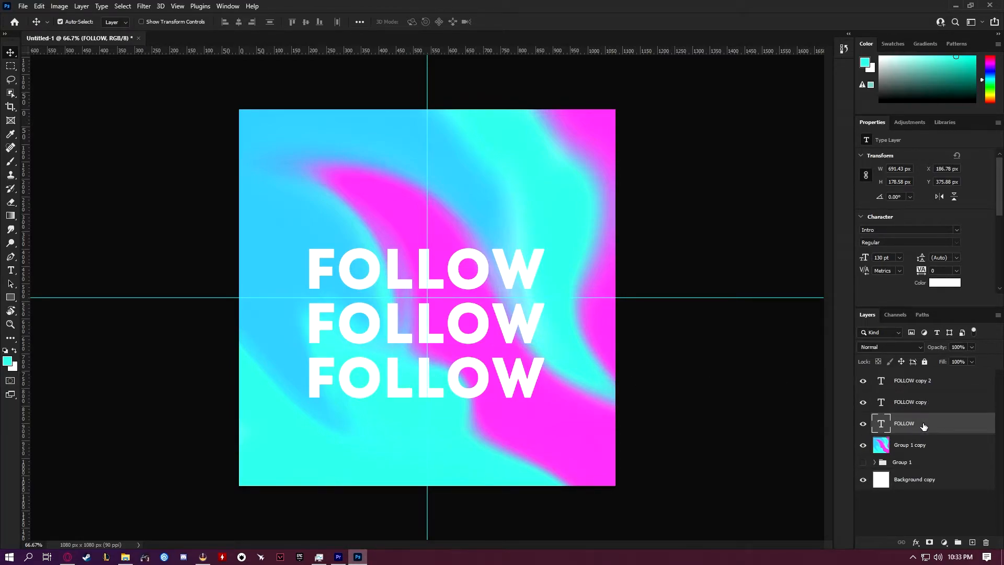
left_click(936, 385)
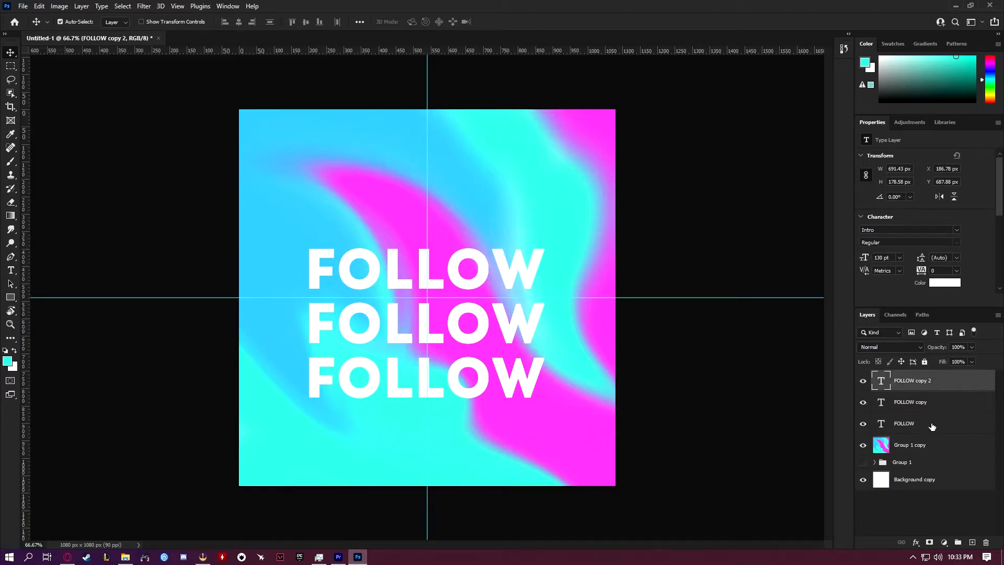
left_click(936, 427)
left_click(942, 382)
left_click(949, 424, "shift")
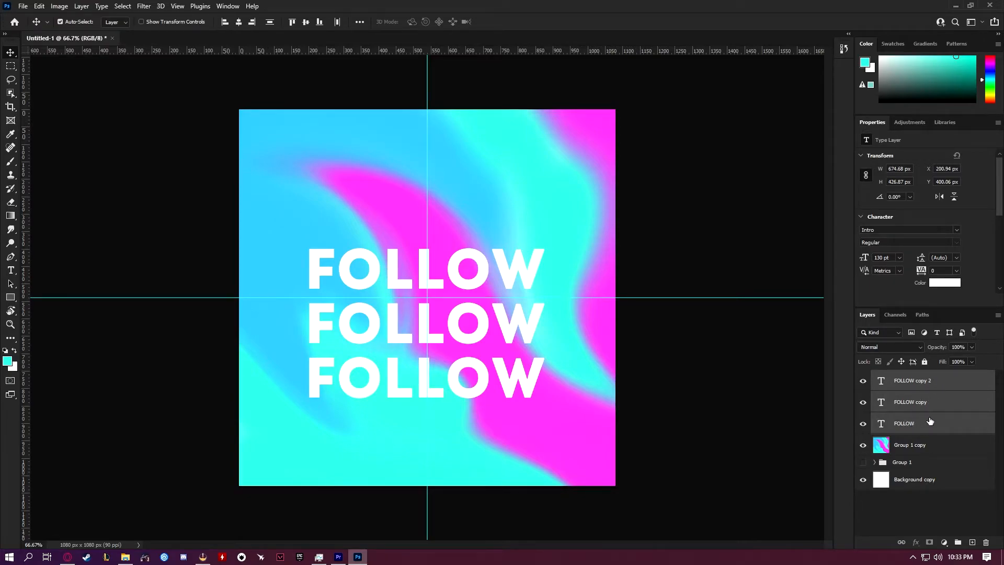
key("ctrl")
key("ctrl+t")
key("shift+Up")
key("shift+Up")
key("shift+Up")
key("shift+Up")
key("shift+Up")
key("shift+Up")
key("shift+Up")
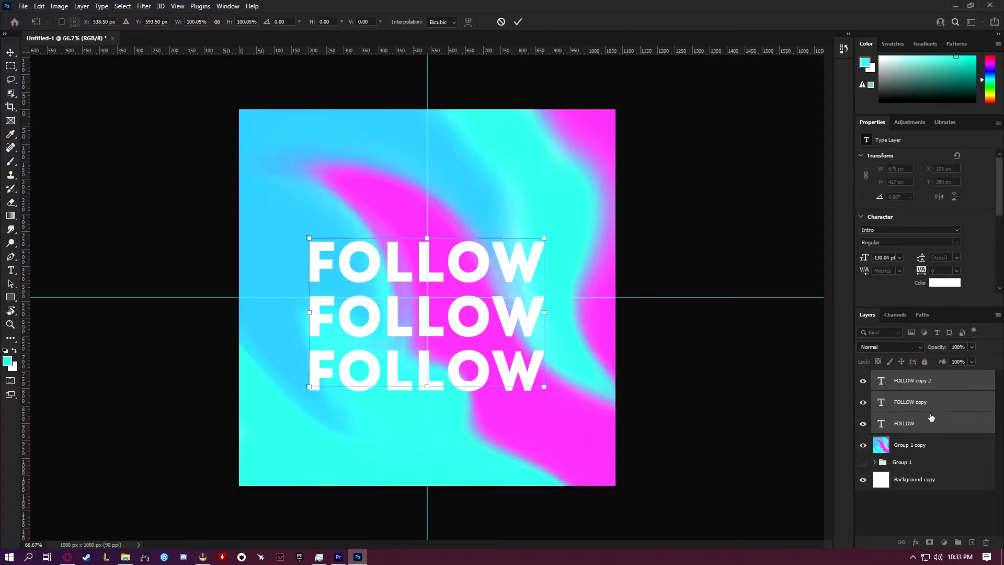
key("shift+Up")
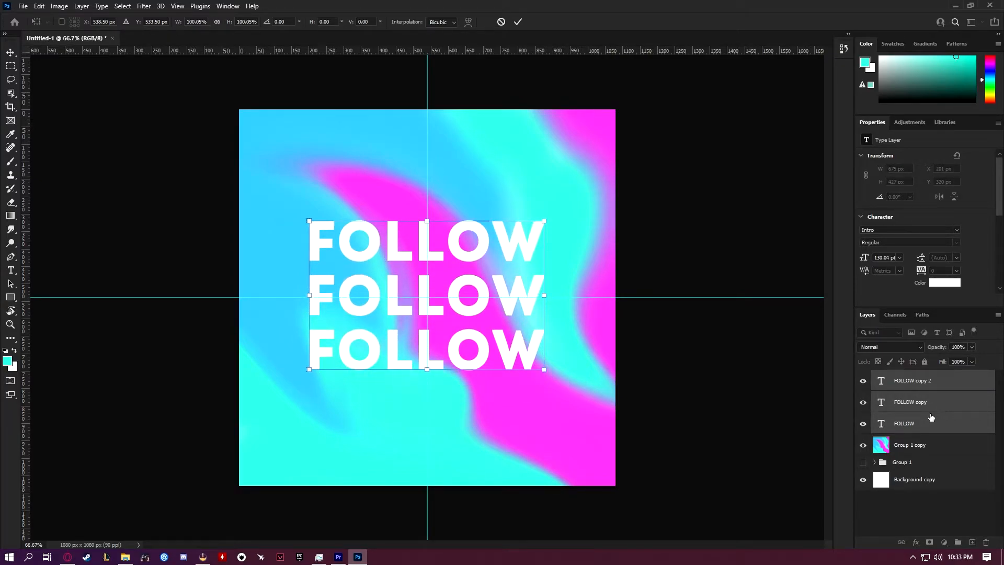
key("Down")
key("Down")
key("Down")
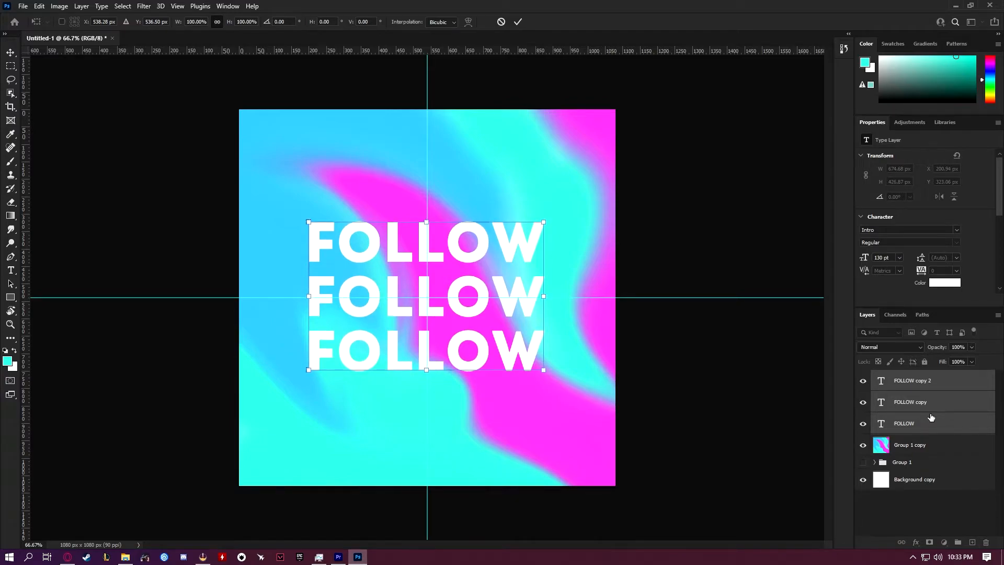
key("Return")
Step: Change the font of the middle FOLLOW line to Intro Inline
left_click(918, 405)
left_click(863, 404)
left_click(863, 403)
double_click(882, 402)
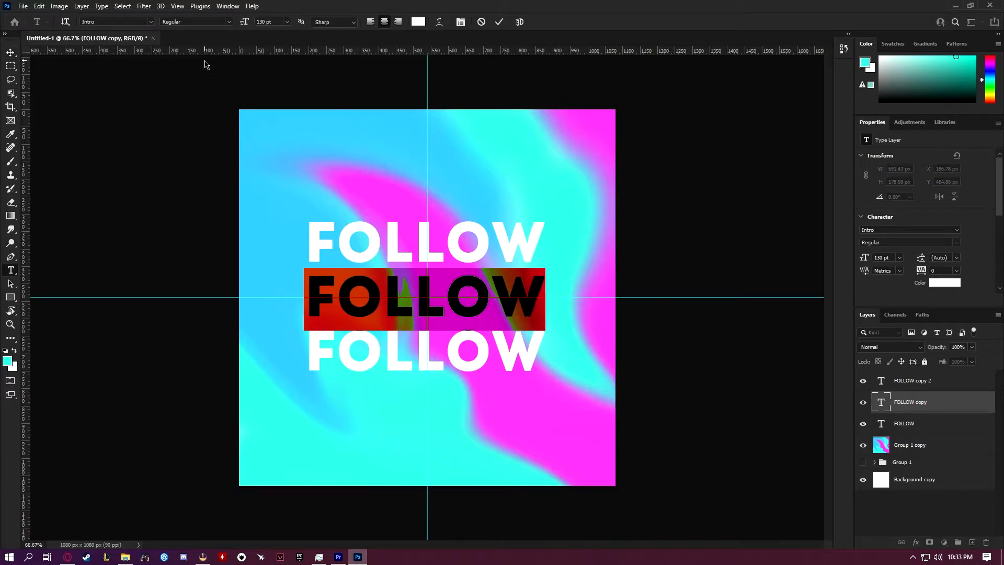
left_click(229, 22)
left_click(151, 22)
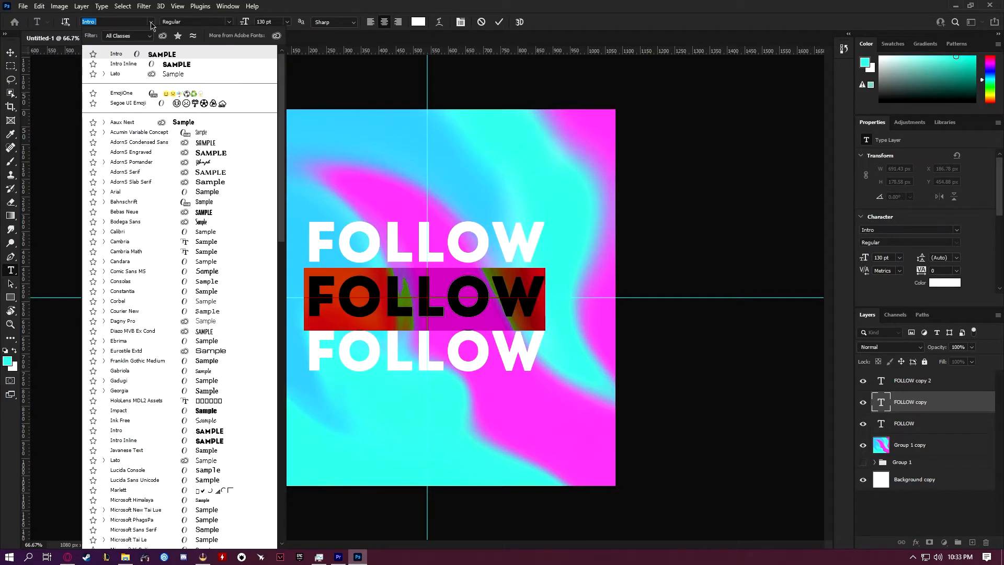
left_click(139, 64)
left_click(500, 22)
key("v")
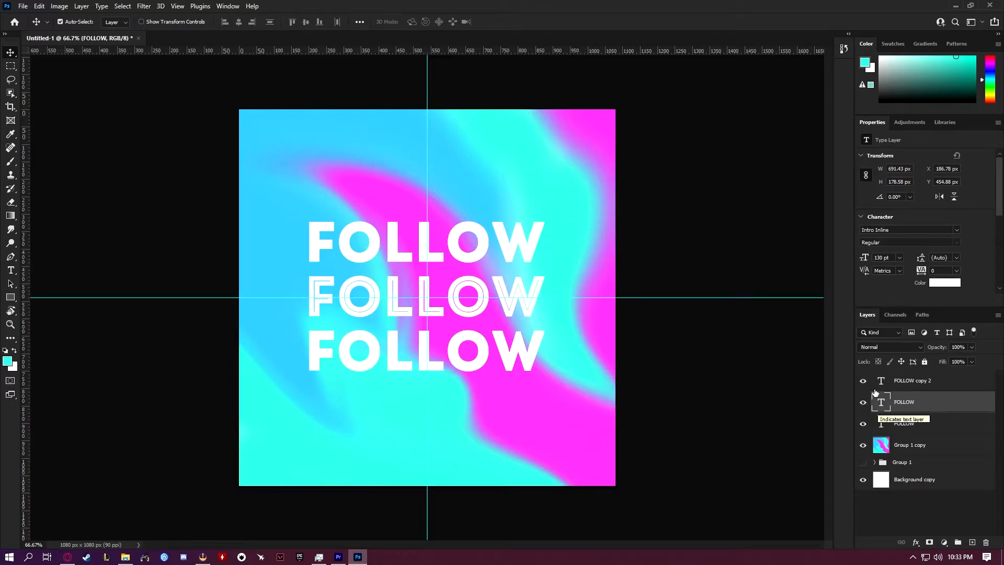
Step: Replace the wording of the top FOLLOW line with FLOW
double_click(879, 424)
key("BackSpace")
type("FLOW")
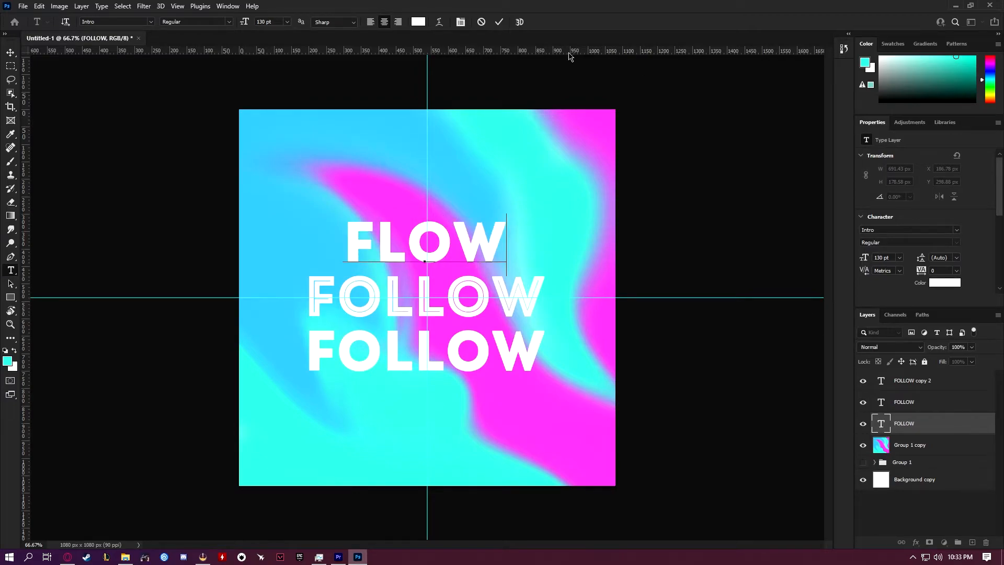
left_click(499, 21)
key("v")
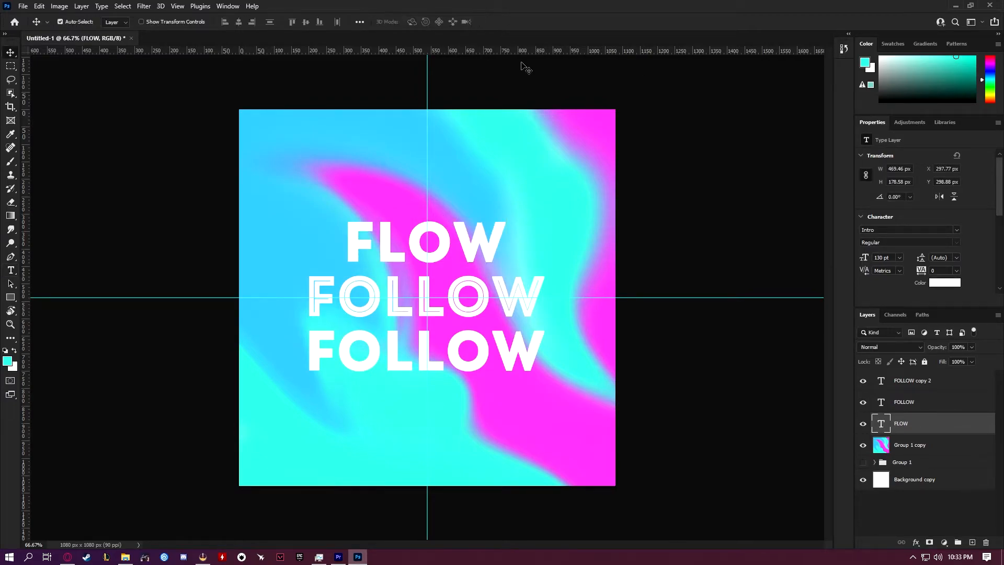
Step: Replace the wording of the middle and bottom FOLLOW lines with FLOW
double_click(882, 403)
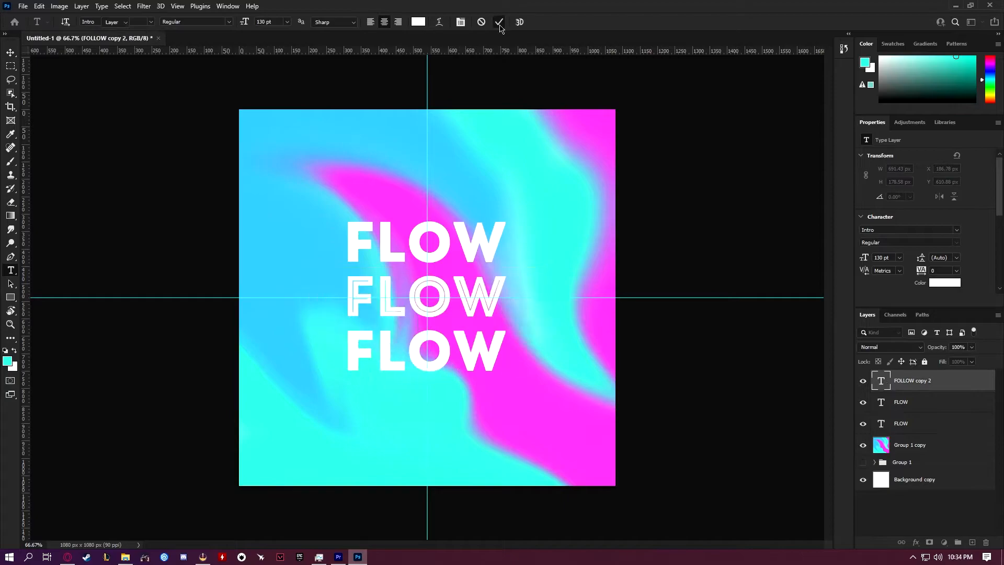
left_click(499, 22)
key("v")
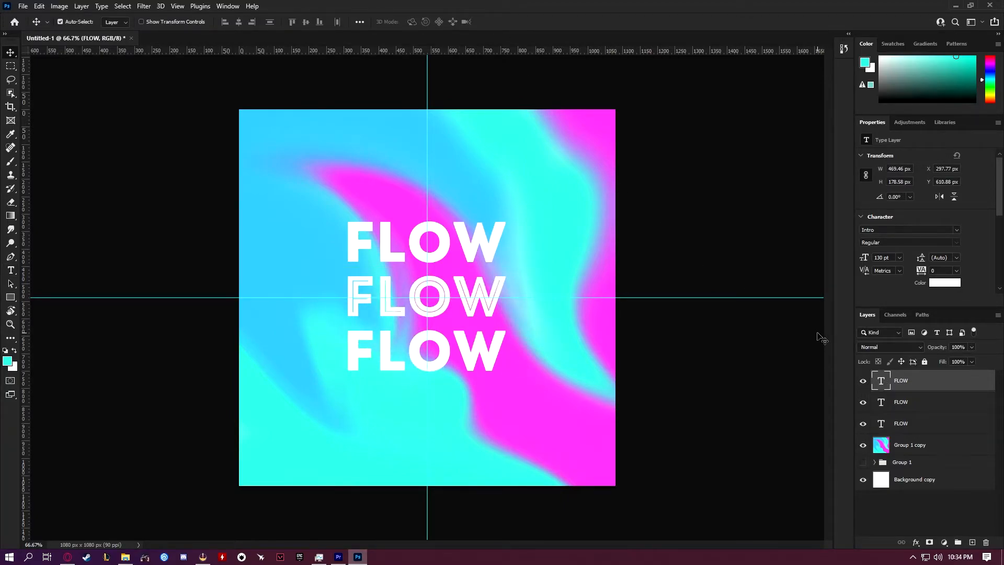
Step: Toggle the guides off and on to compare the layout, leave them on, and show the grid over the canvas
key("ctrl")
key("ctrl+;")
key("ctrl+;")
key("ctrl+;")
key("ctrl+;")
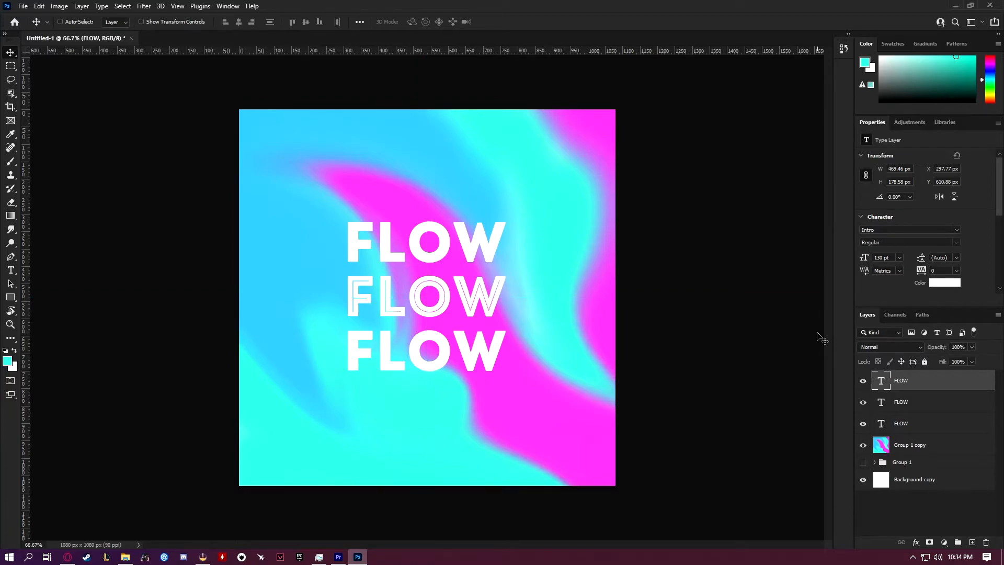
key("ctrl+;")
key("ctrl+;")
key("ctrl+;")
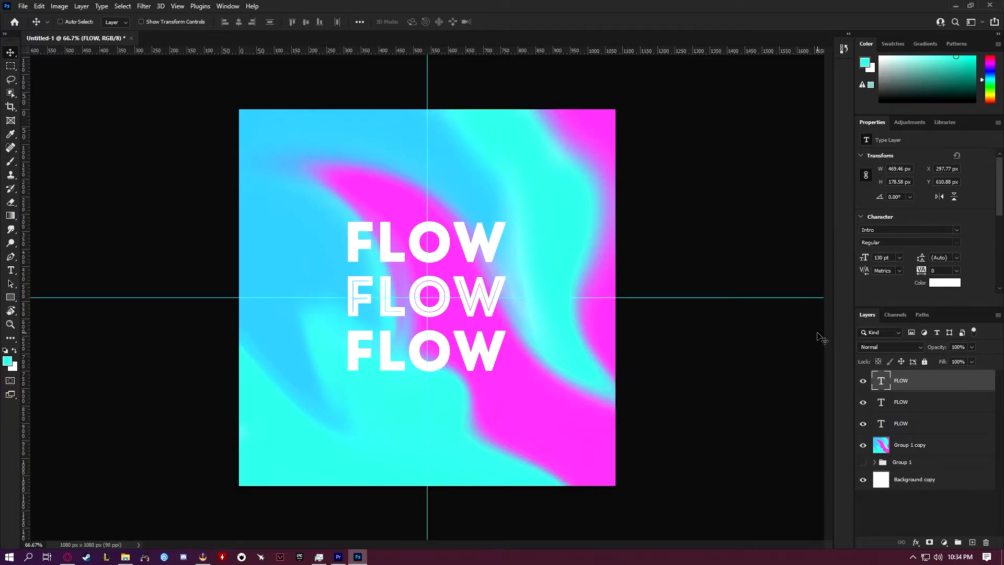
key("ctrl+'")
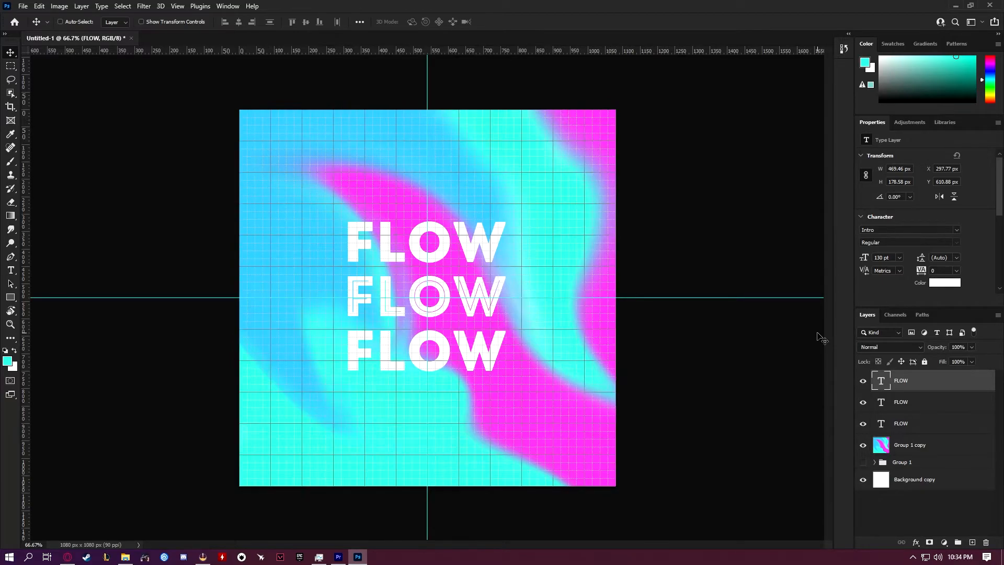
Step: Toggle the guides and the grid on and off to compare the layout, leaving both hidden
key("ctrl+;")
key("ctrl+'")
key("ctrl+;")
key("ctrl+'")
key("ctrl+;")
key("ctrl+'")
key("ctrl+;")
key("ctrl+'")
key("ctrl+'")
key("ctrl+;")
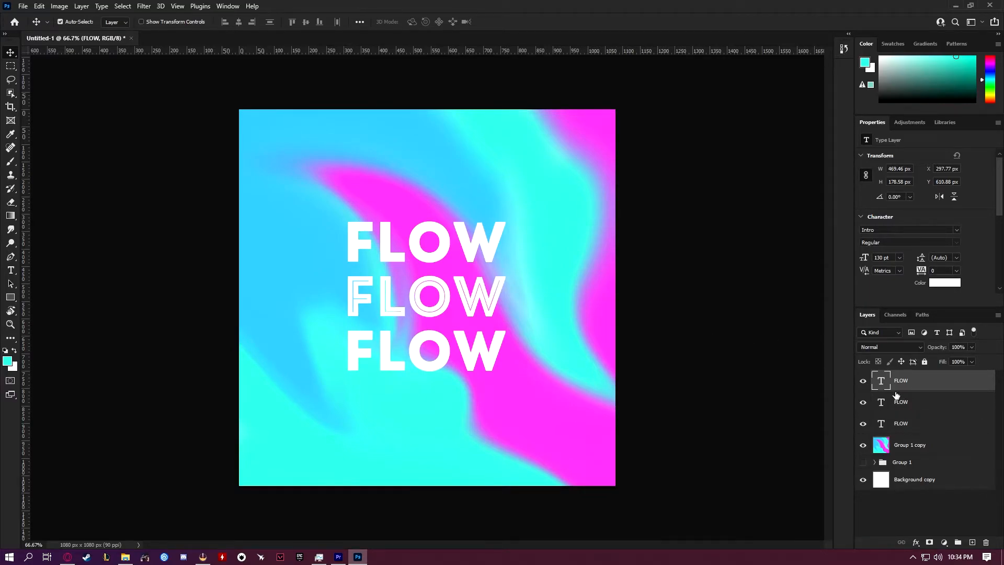
Step: Group the three FLOW text layers
left_click(924, 426)
left_click(922, 381)
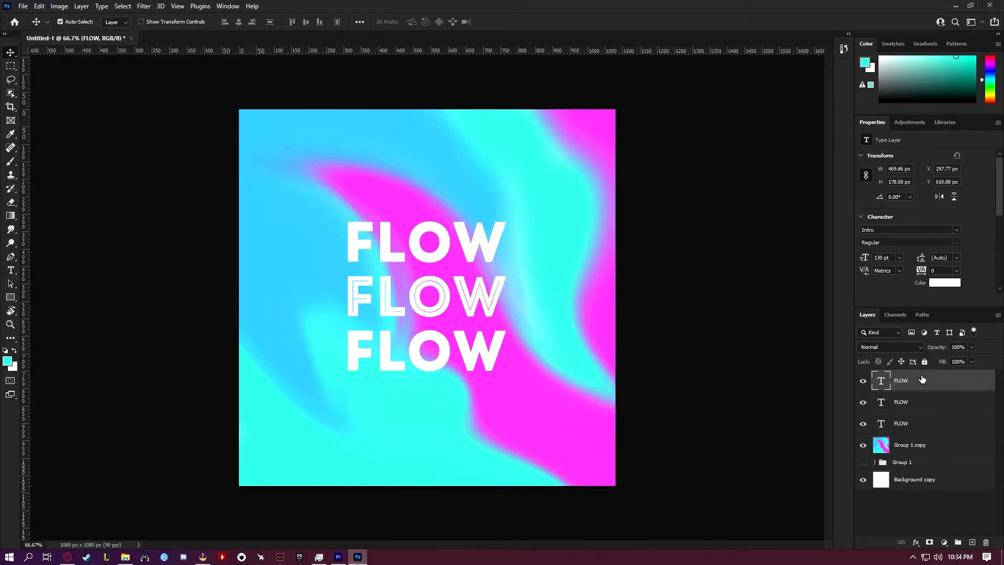
left_click(937, 429, "shift")
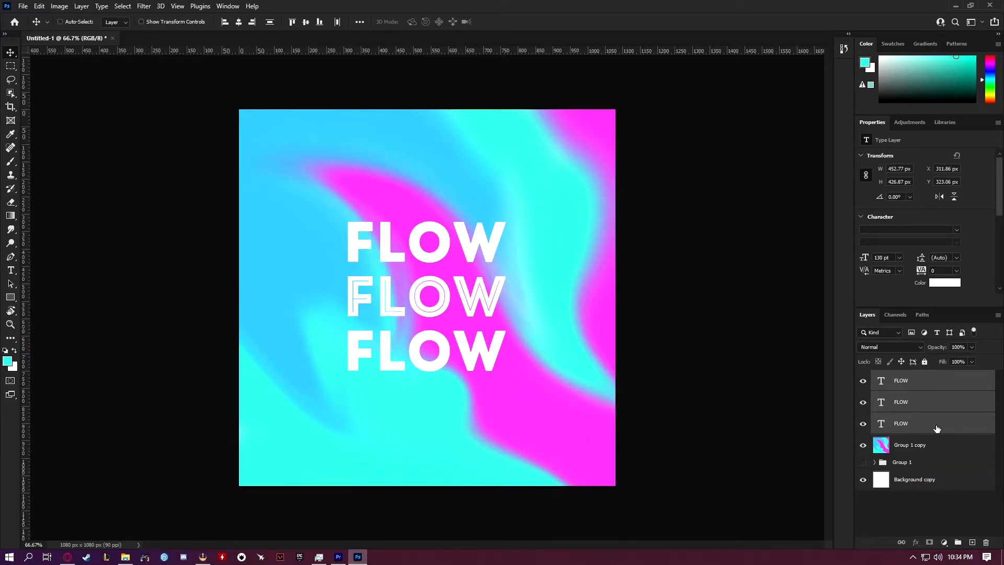
key("ctrl+g")
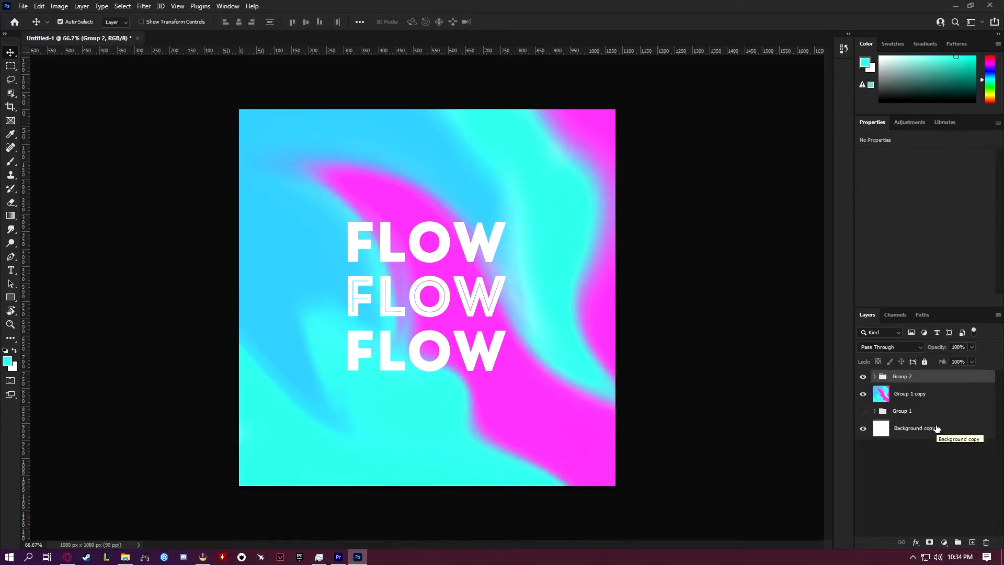
Step: Hide the group of FLOW text and select the Group 1 copy gradient layer
left_click(863, 380)
left_click(954, 396)
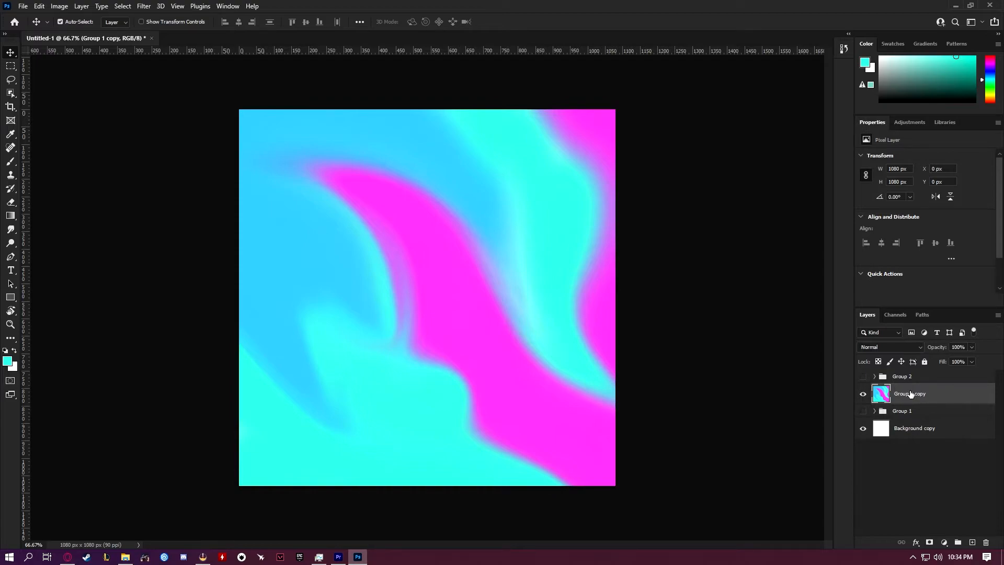
left_click(144, 6)
mouse_move(173, 146)
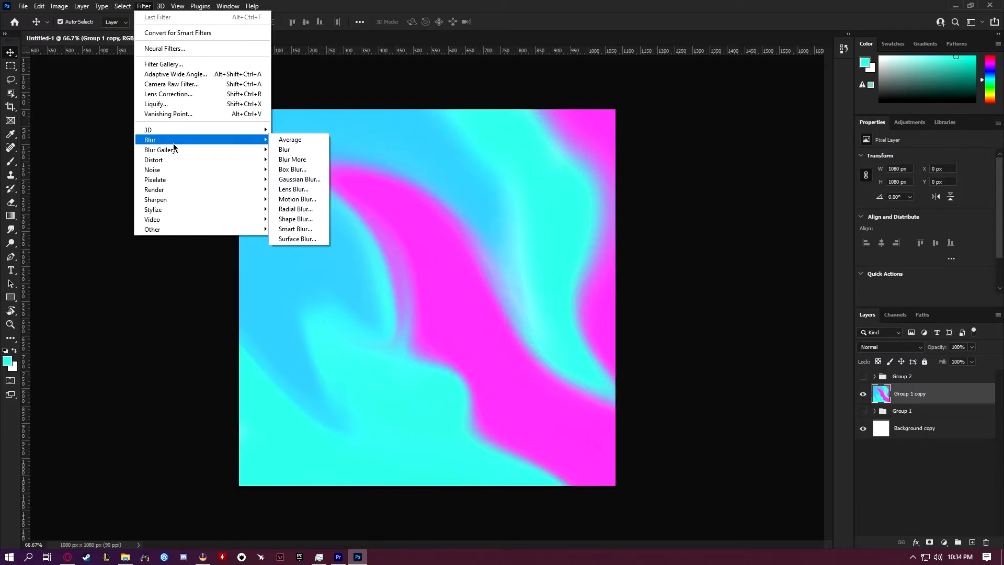
left_click(662, 146)
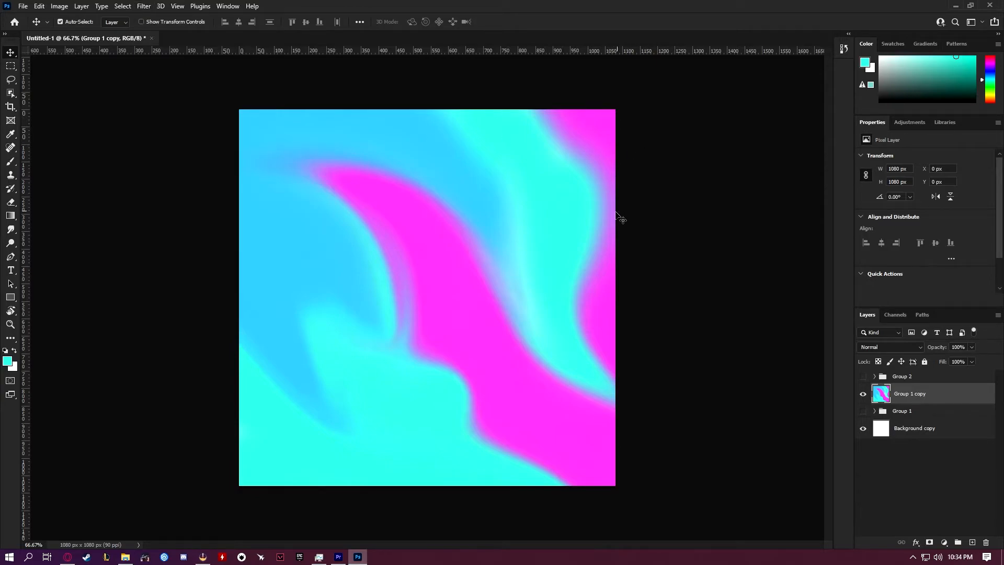
Step: Apply a Gaussian Blur with a radius of 2.5 pixels to the Group 1 copy gradient layer
scroll(474, 231, "up", 5)
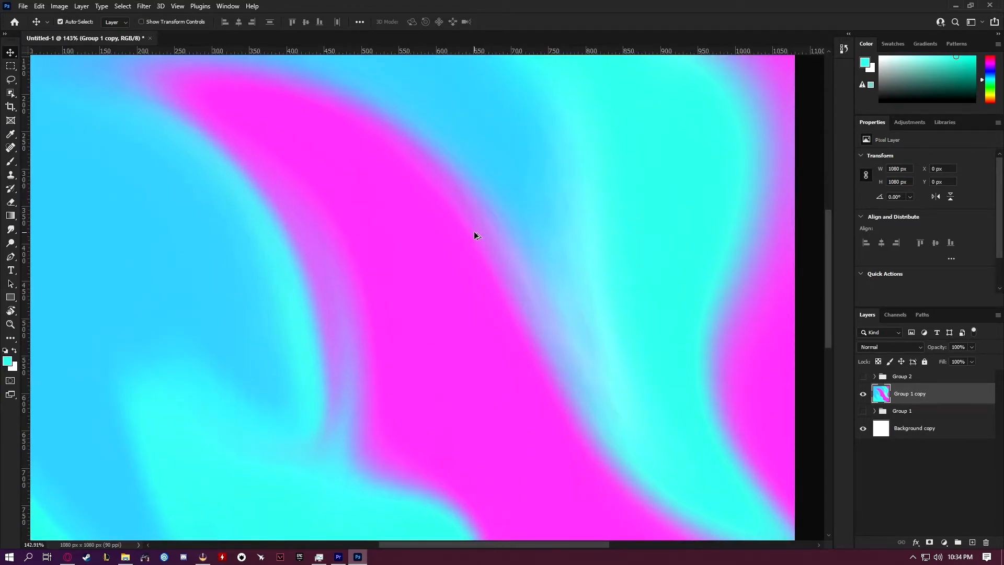
scroll(474, 231, "up", 1)
scroll(475, 231, "up", 1)
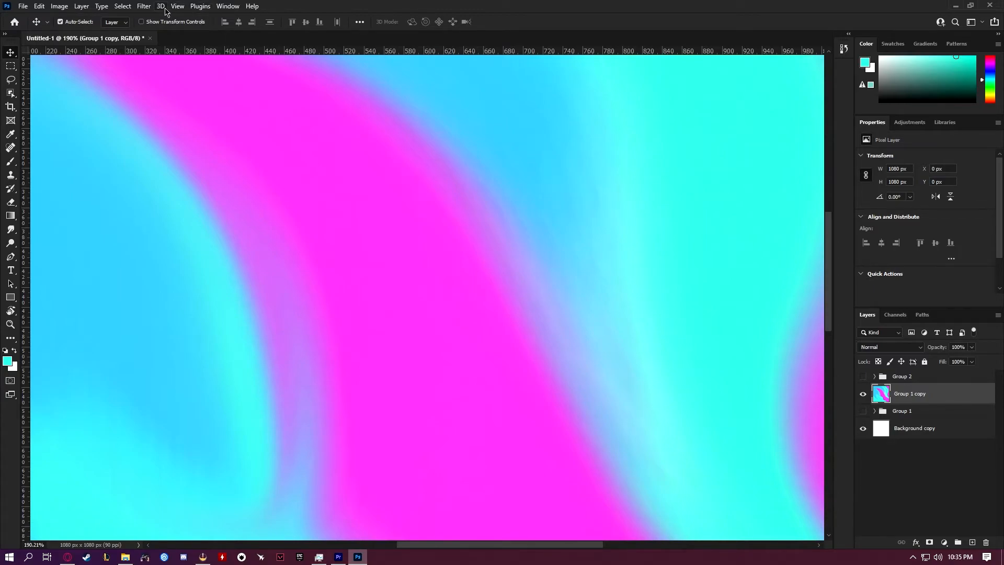
scroll(373, 181, "down", 4)
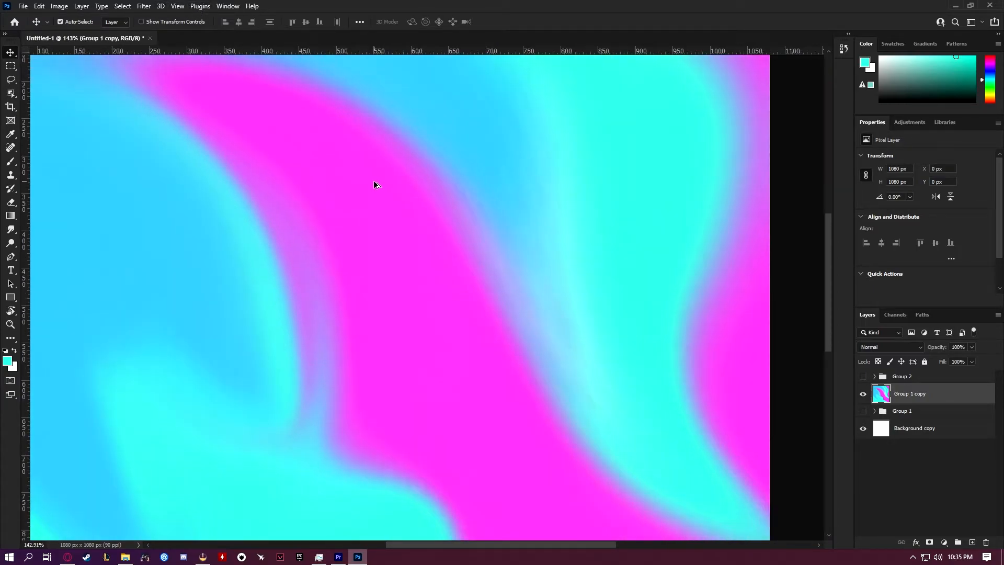
scroll(375, 179, "up", 2)
scroll(374, 179, "up", 2)
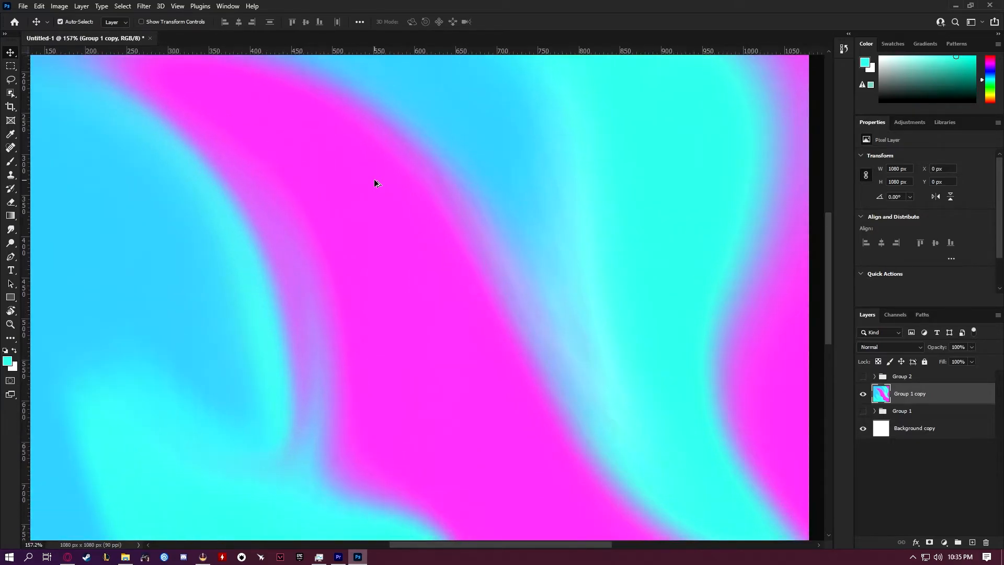
left_click(143, 6)
mouse_move(168, 142)
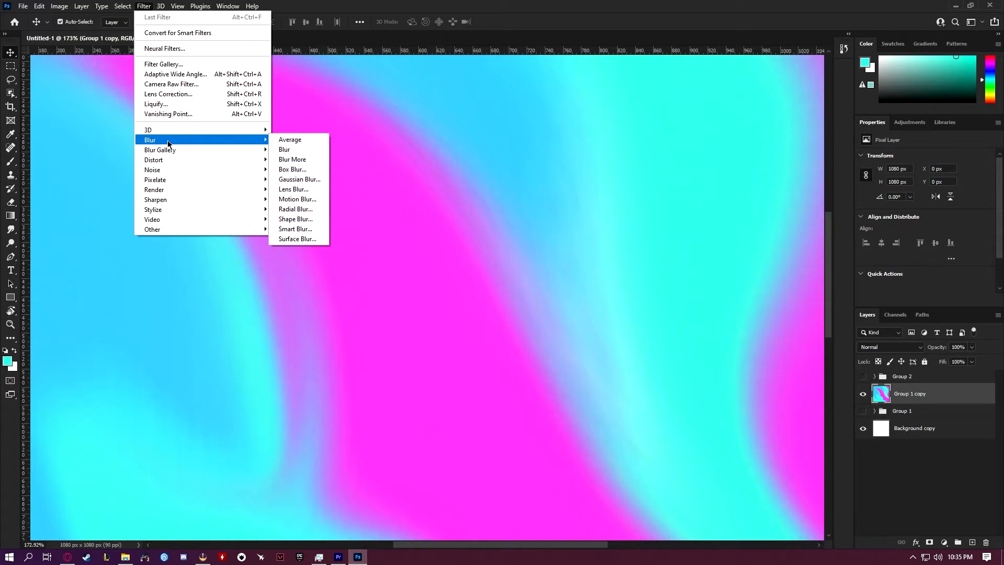
left_click(300, 180)
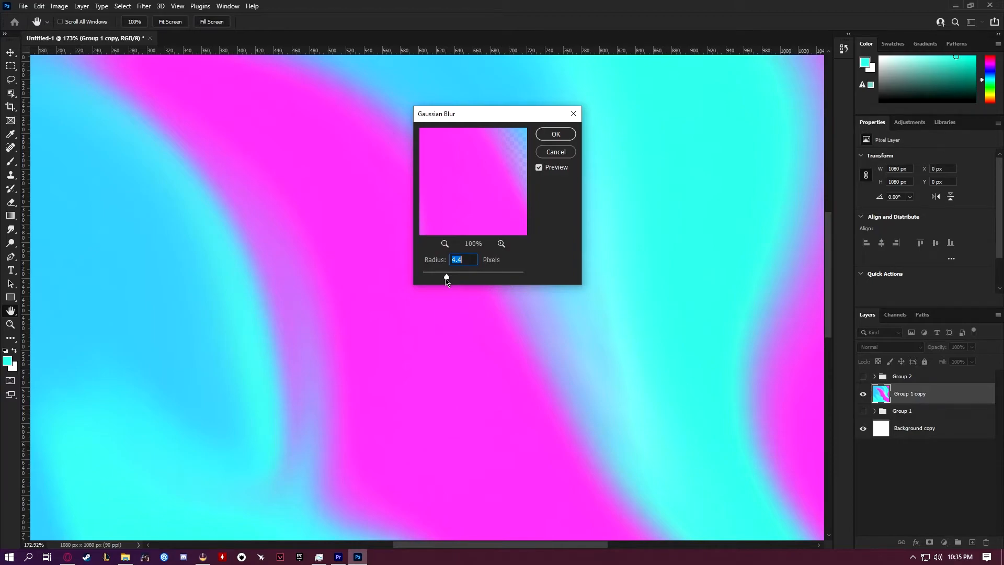
left_click_drag(446, 280, 439, 280)
left_click_drag(438, 280, 436, 280)
left_click_drag(492, 120, 331, 76)
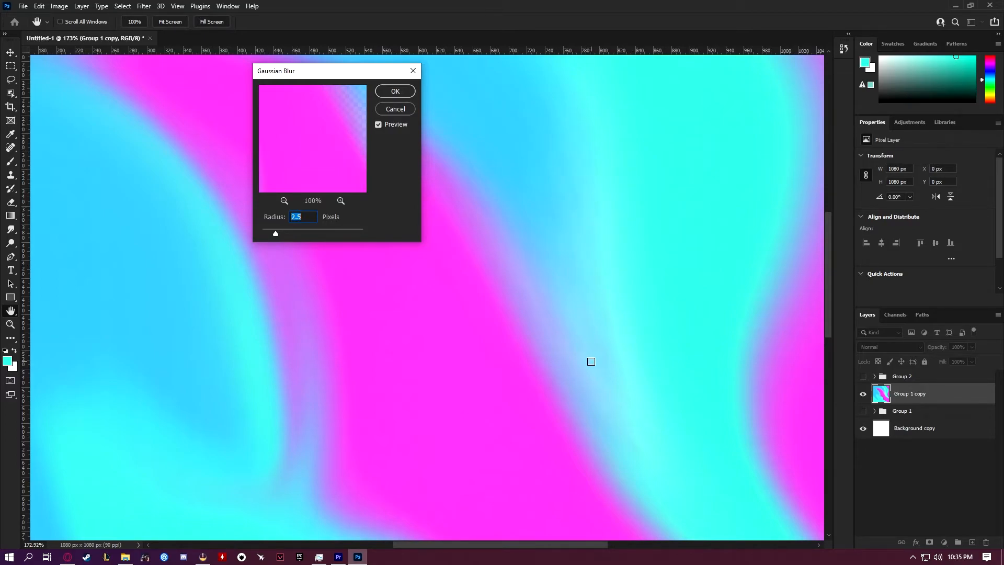
left_click(399, 91)
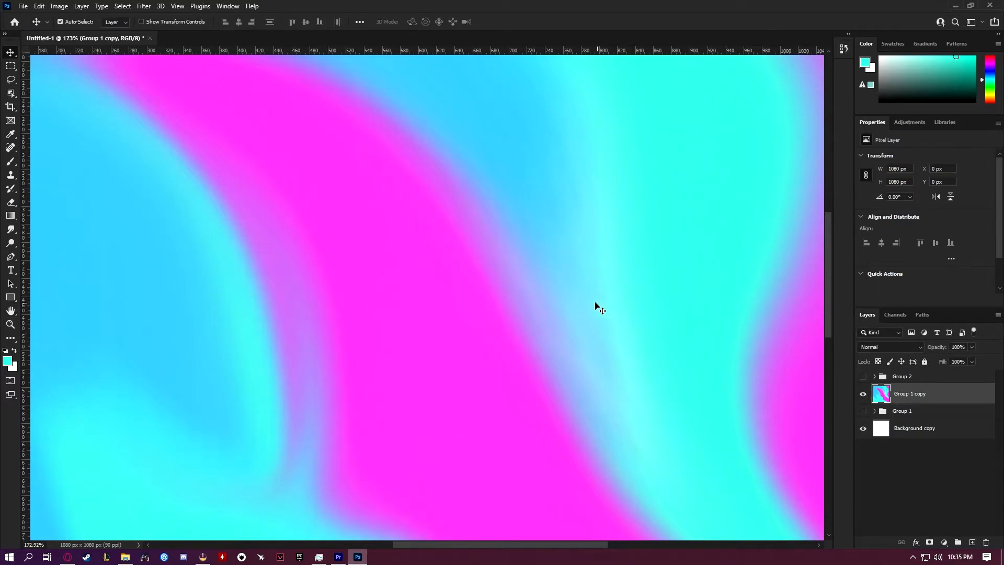
Step: Add 3% monochromatic noise with Gaussian distribution to the Group 1 copy gradient layer
left_click(144, 7)
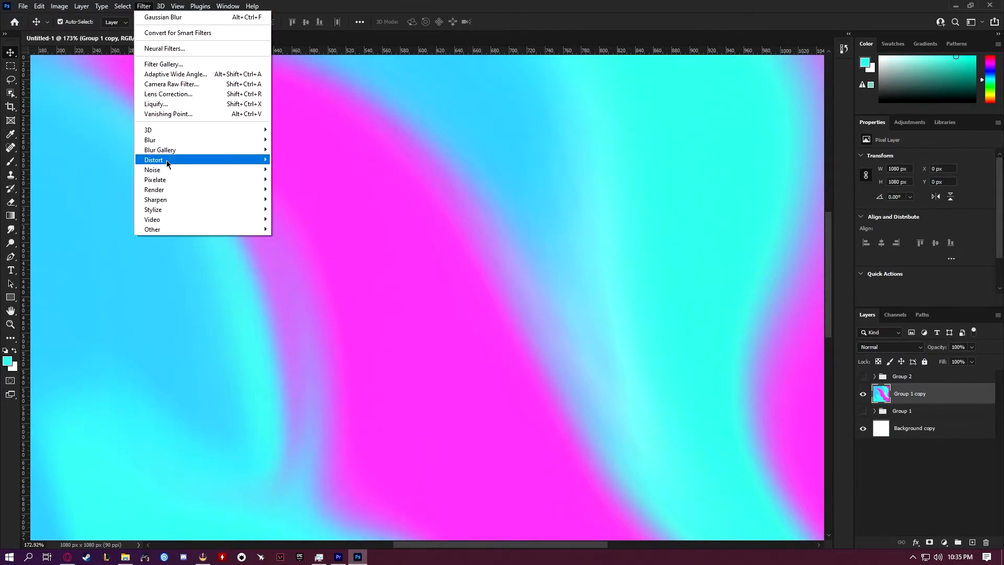
mouse_move(167, 162)
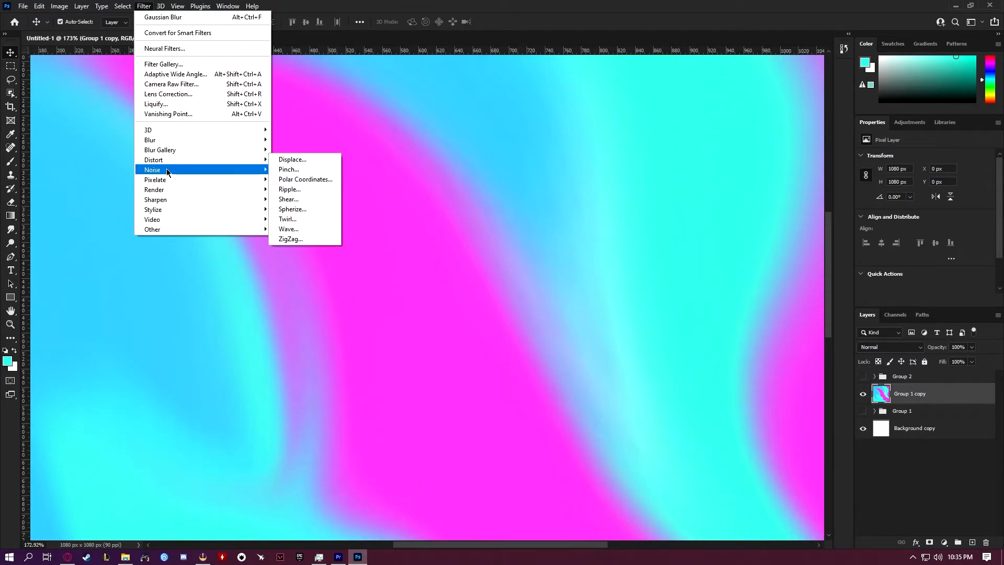
left_click(294, 168)
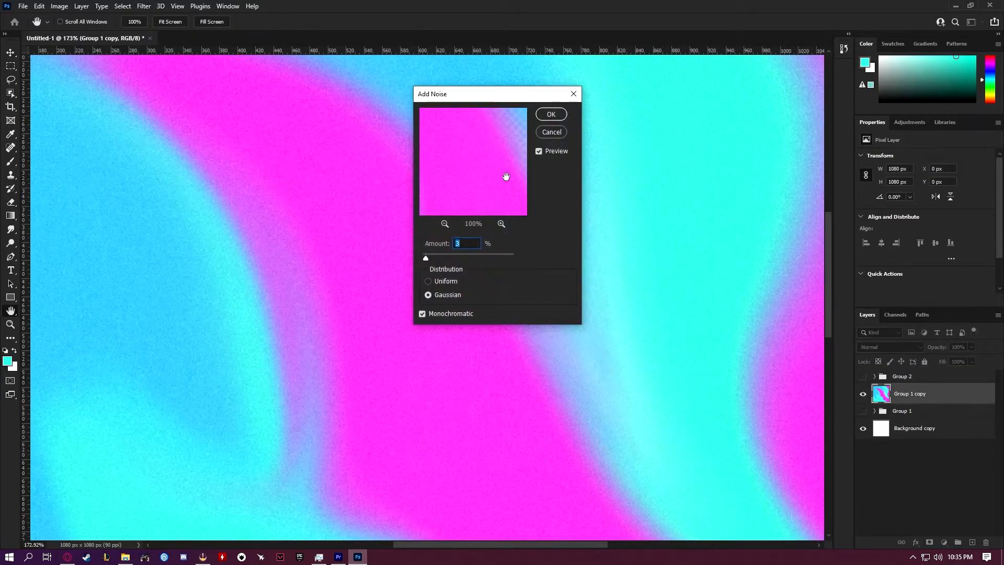
left_click_drag(484, 103, 796, 87)
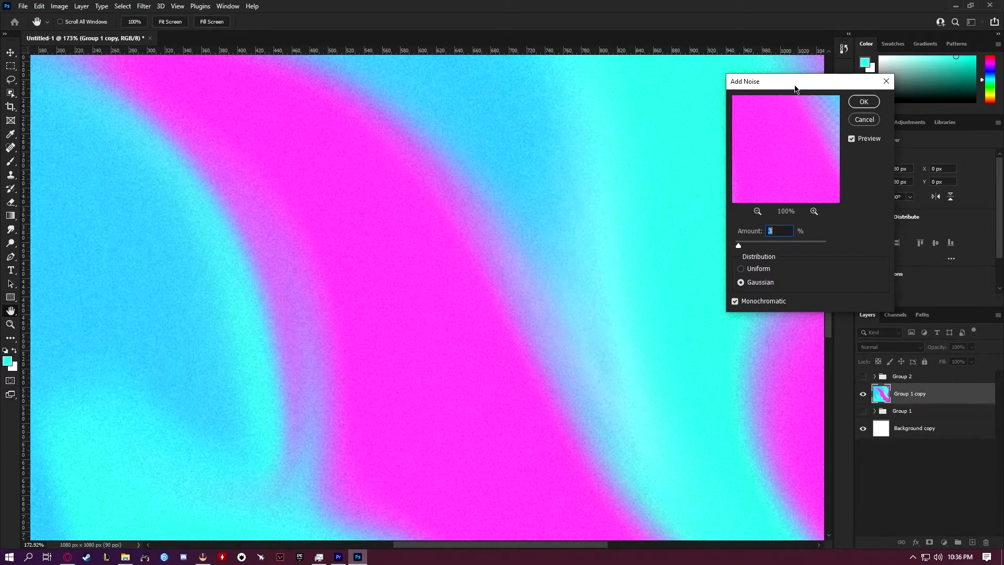
left_click_drag(793, 86, 770, 83)
scroll(481, 275, "down", 2)
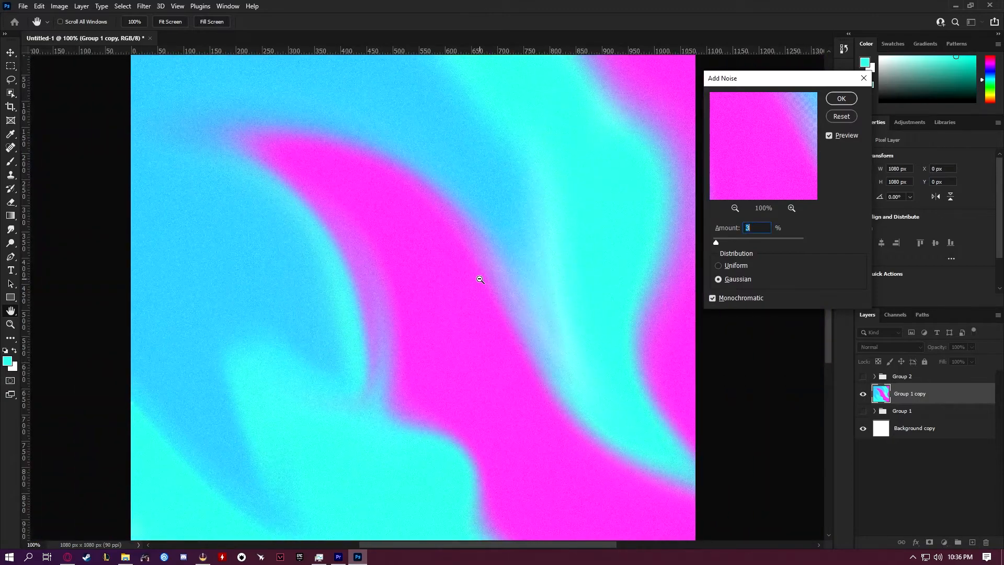
key("alt")
left_click(492, 248, "alt")
left_click(492, 248, "alt")
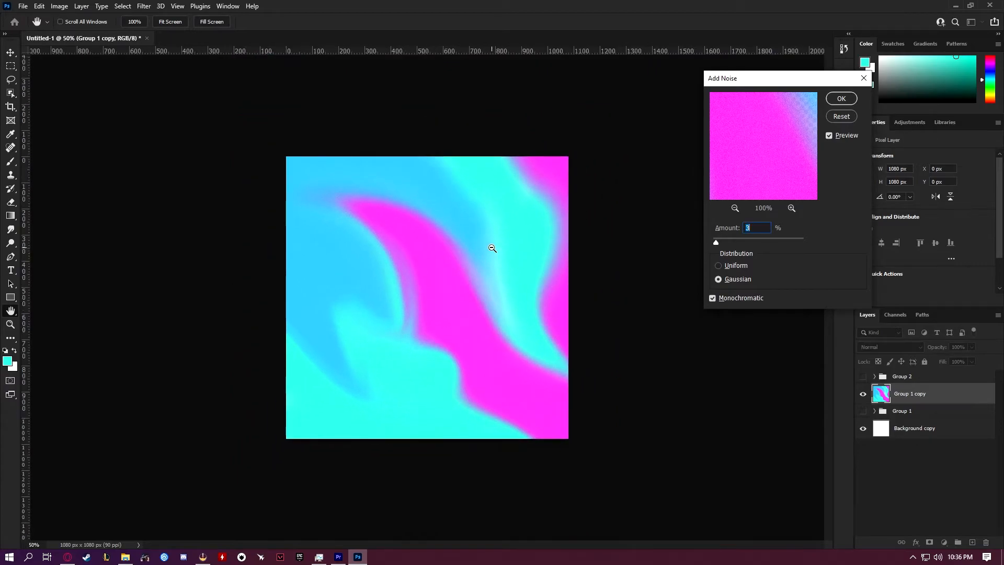
left_click(712, 299)
left_click(720, 268)
left_click(718, 279)
key("Return")
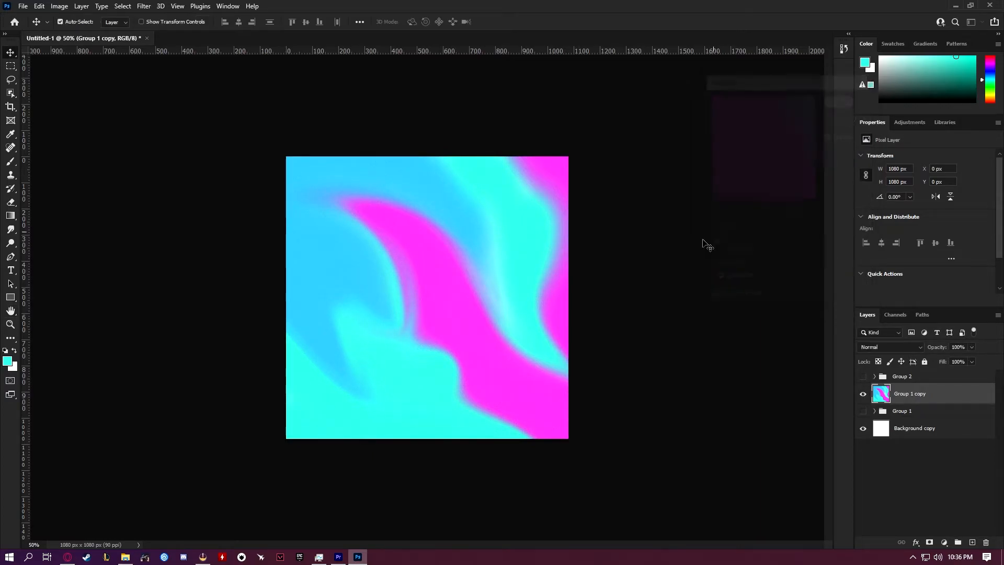
Step: Inspect the grain on the gradient up close and show the group of FLOW text again
scroll(475, 298, "up", 2)
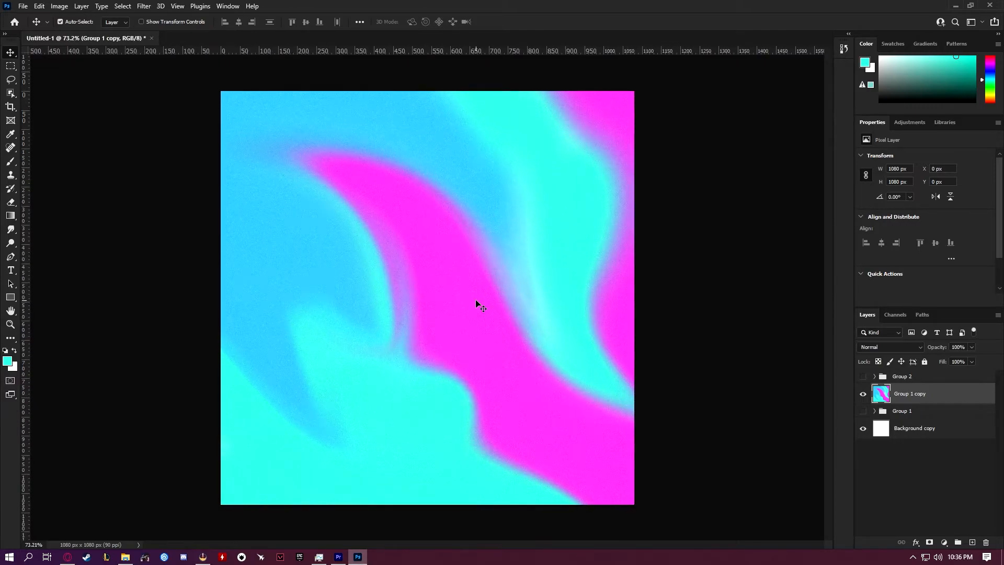
scroll(480, 300, "up", 2)
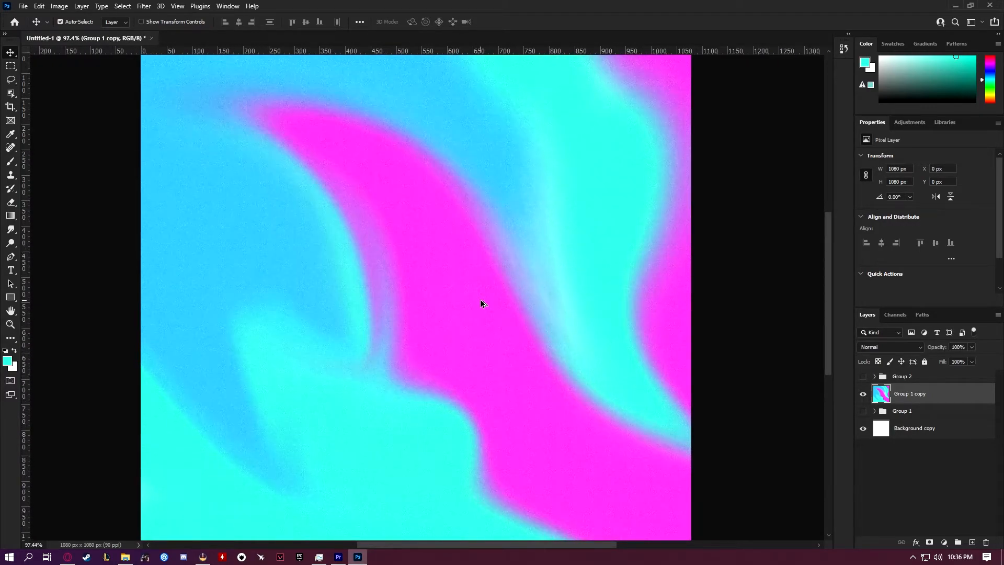
scroll(481, 304, "up", 1)
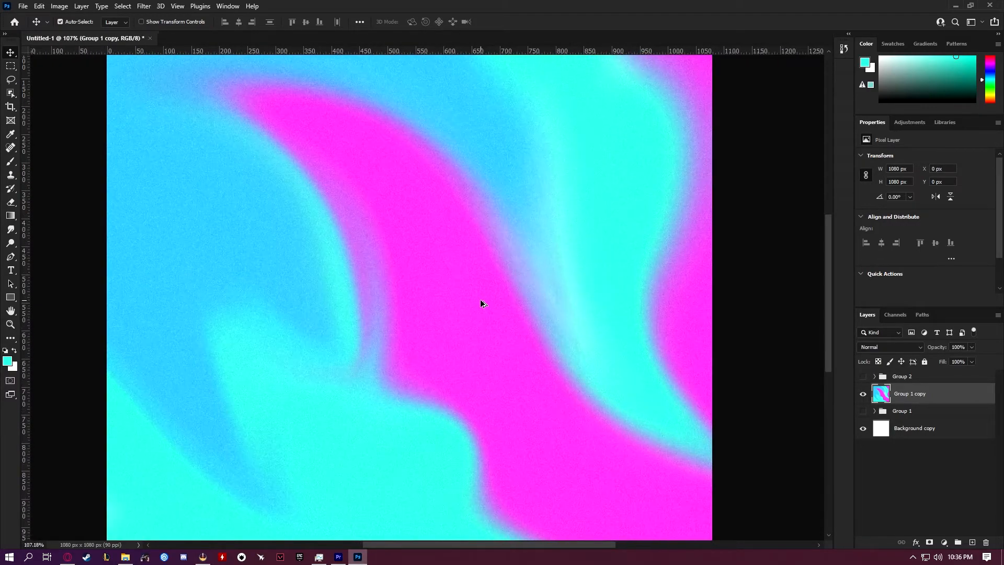
left_click(863, 376)
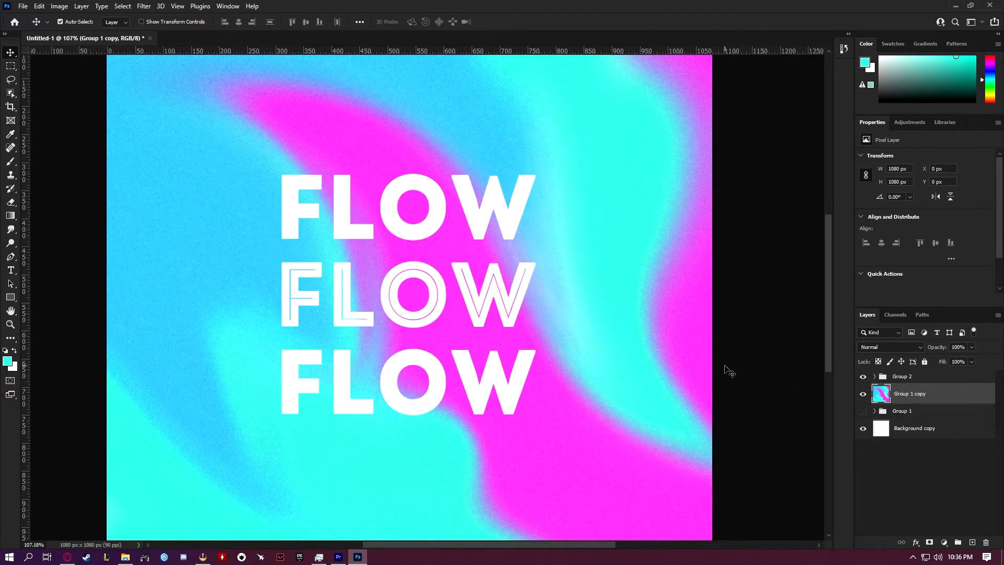
Step: Rename the group holding the FLOW text lines as Text
left_click(913, 380)
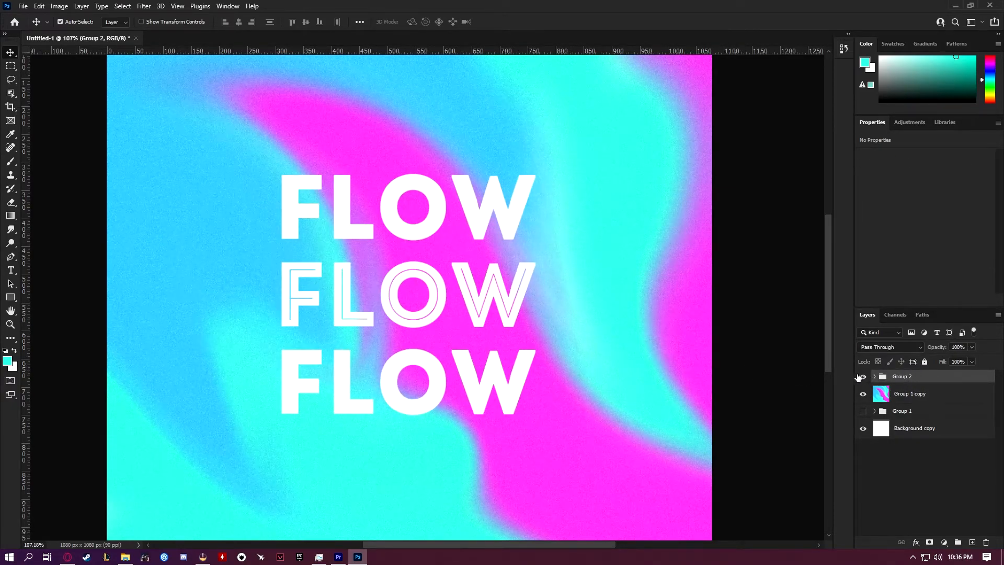
scroll(592, 363, "down", 2)
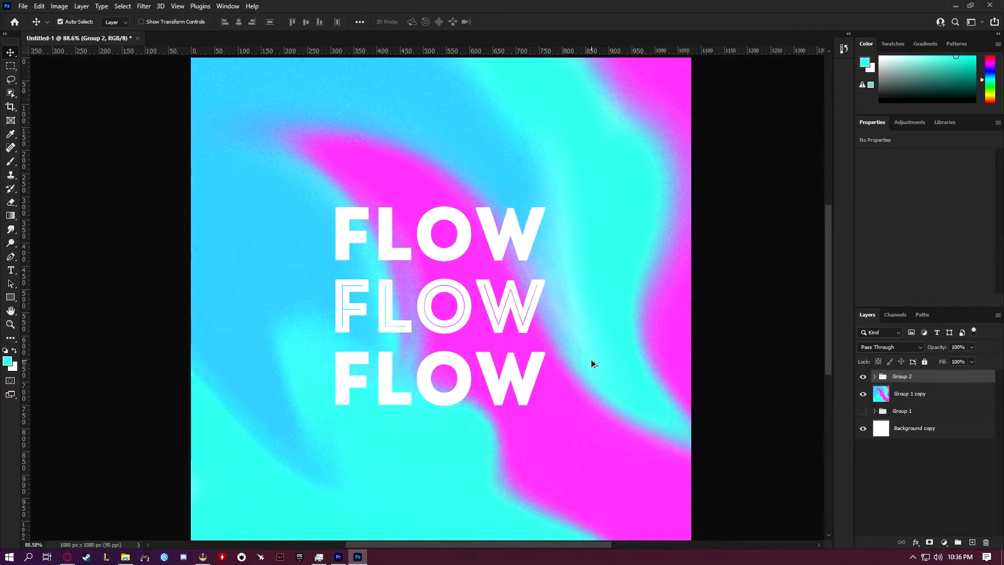
scroll(591, 359, "down", 1)
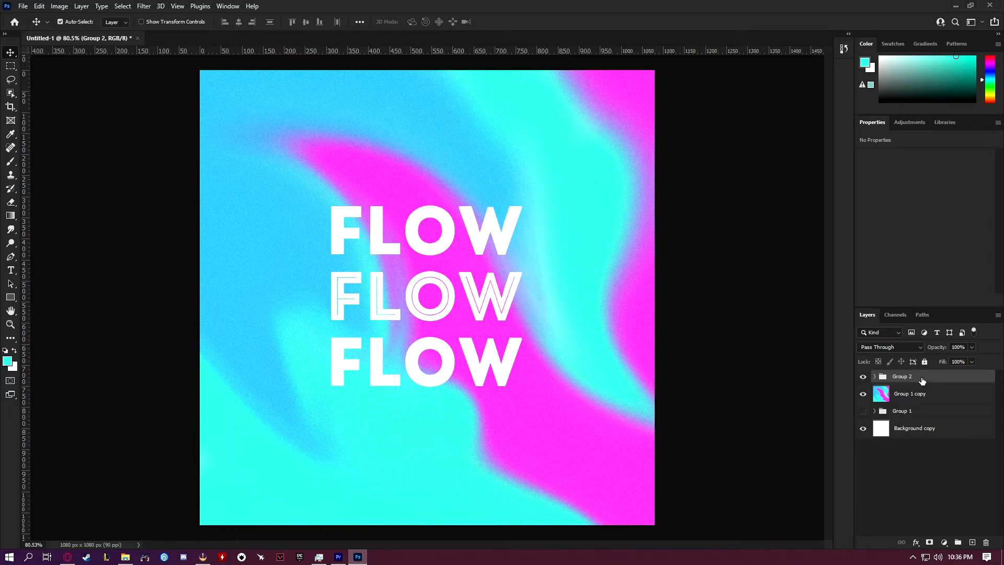
double_click(901, 377)
key("BackSpace")
type("Text La")
key("BackSpace")
key("BackSpace")
key("BackSpace")
key("Return")
Step: Merge a duplicate of the Text group into one layer, placed beneath the original group with the original hidden
key("ctrl+j")
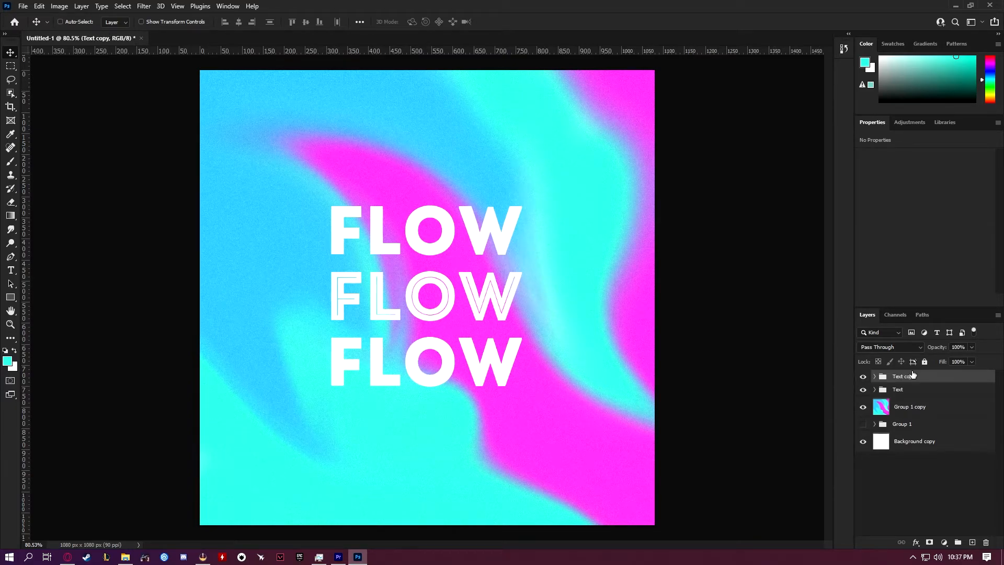
left_click(875, 376)
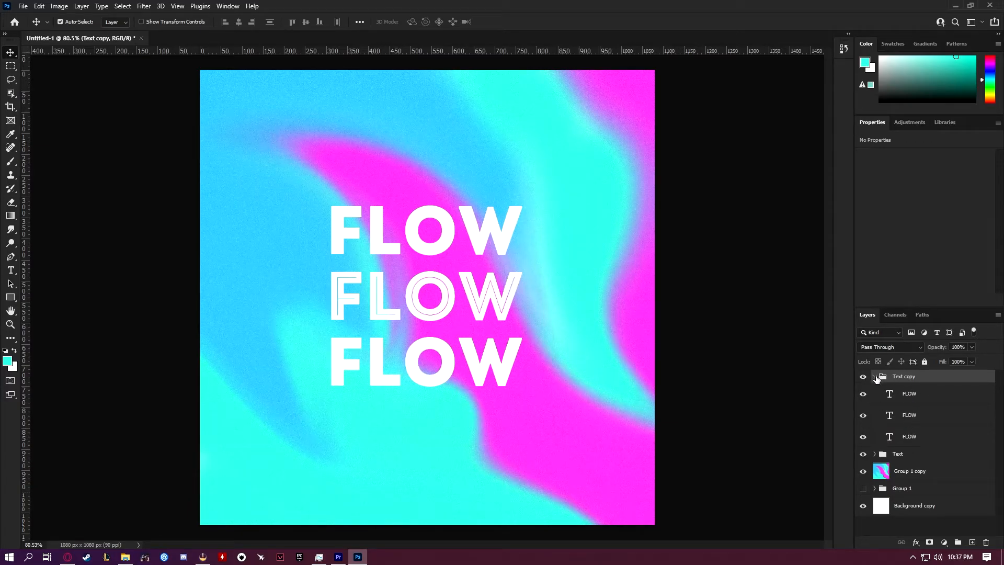
left_click(875, 377)
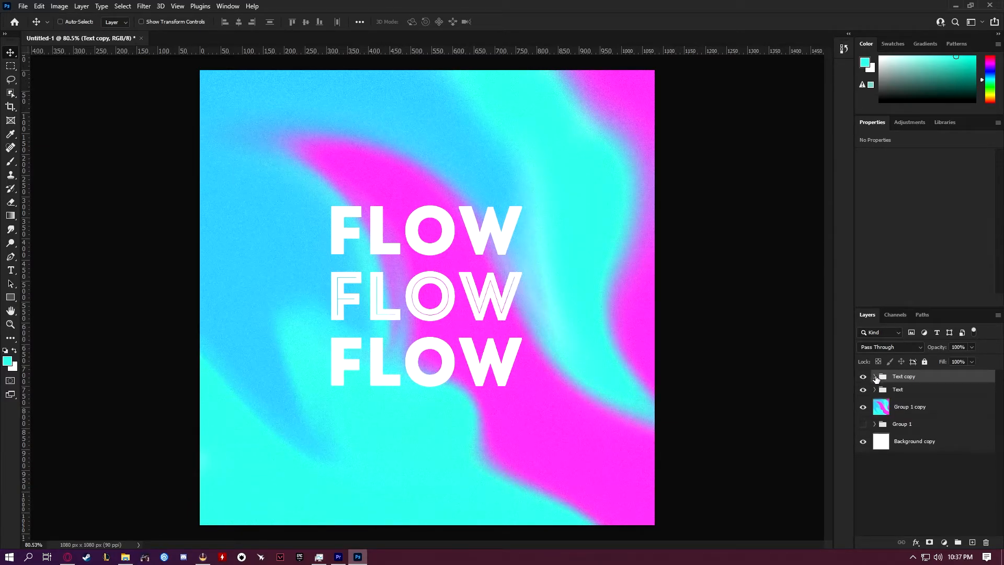
key("ctrl+e")
left_click_drag(878, 380, 881, 404)
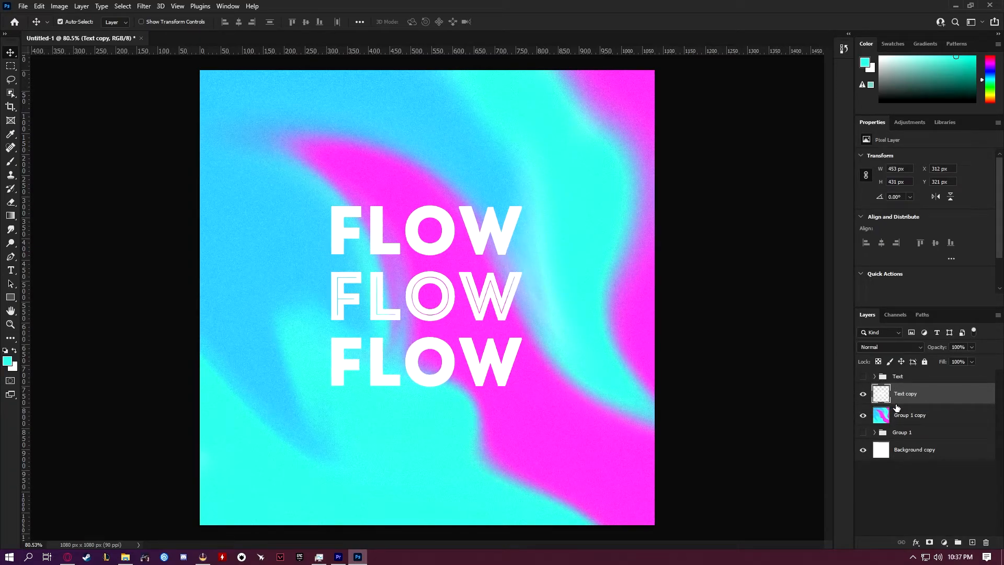
Step: Apply a black Color Overlay to the Text copy layer and show the white Text group above it again
left_click(917, 543)
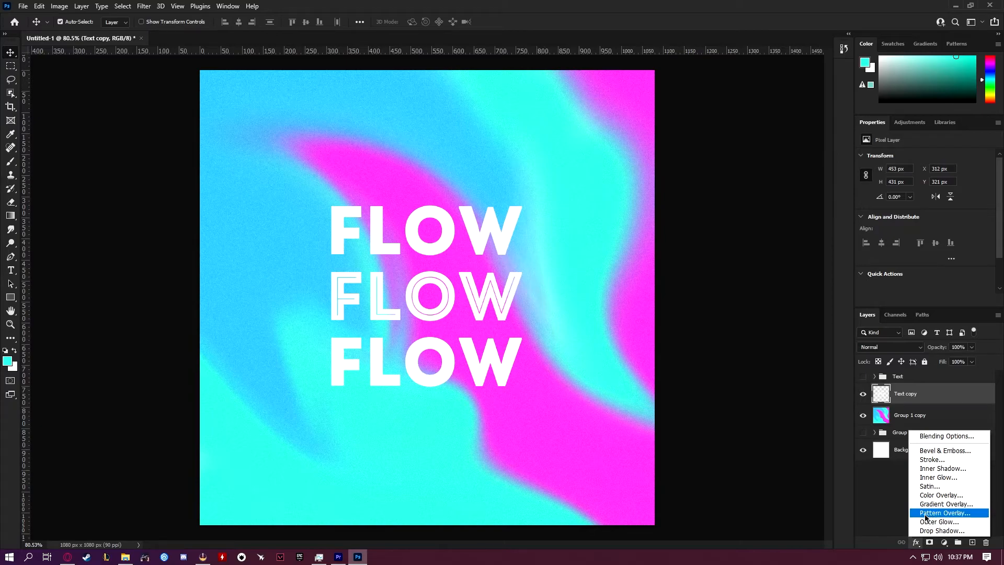
left_click(942, 495)
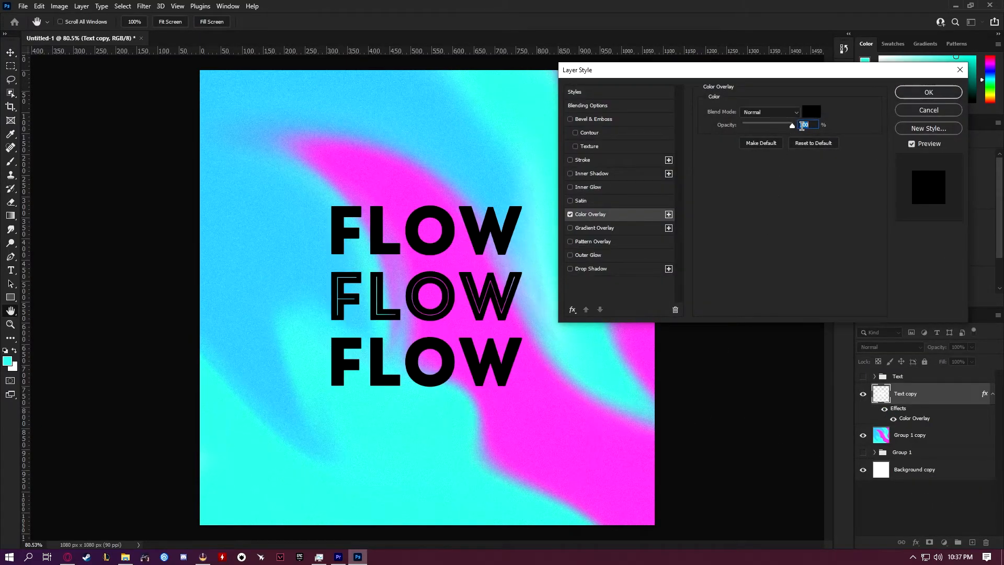
left_click(927, 94)
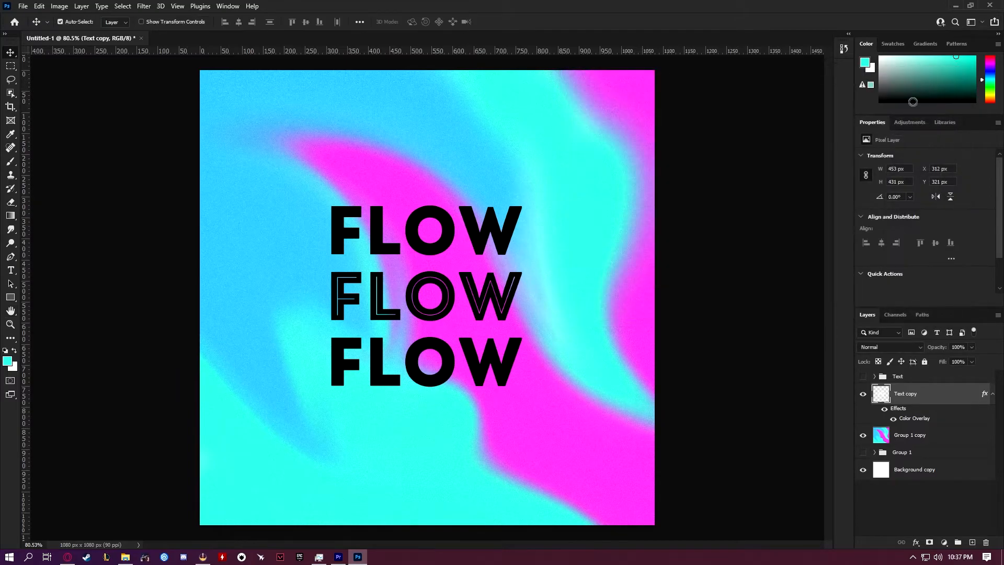
left_click(863, 378)
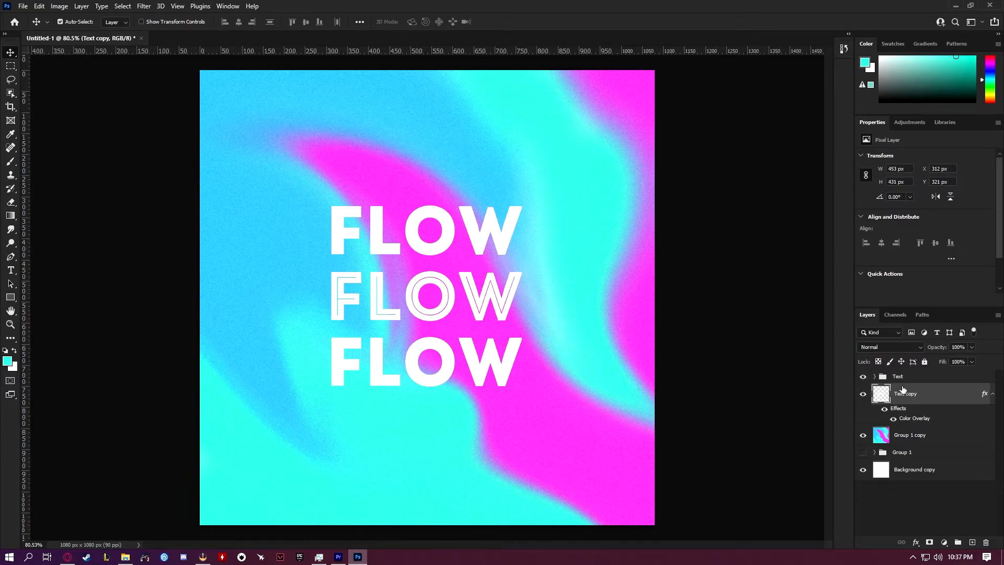
left_click_drag(882, 391, 882, 394)
left_click(894, 377)
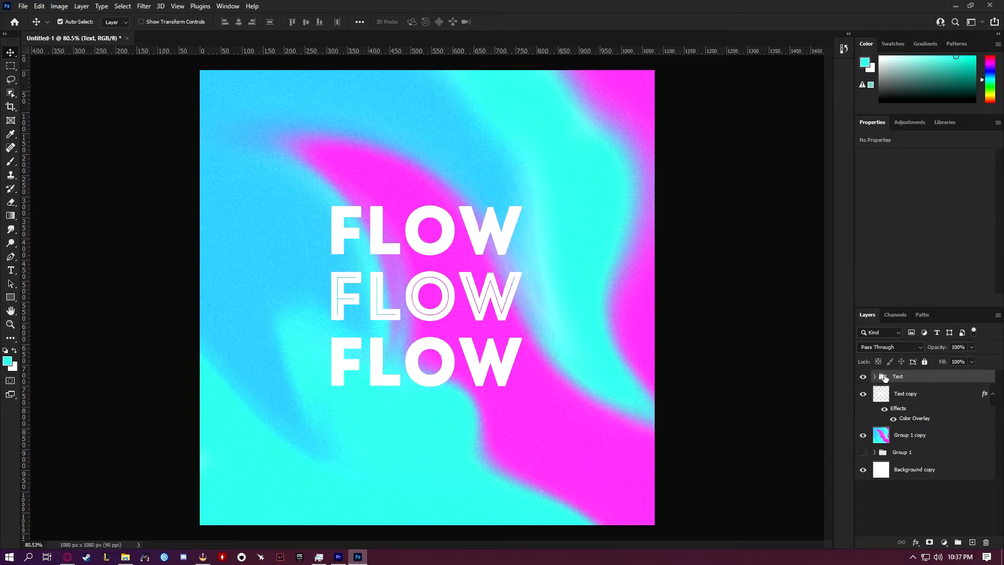
Step: Offset the black Text copy layer about 2 px left and 2 px down to form a shadow behind the text
left_click(921, 399)
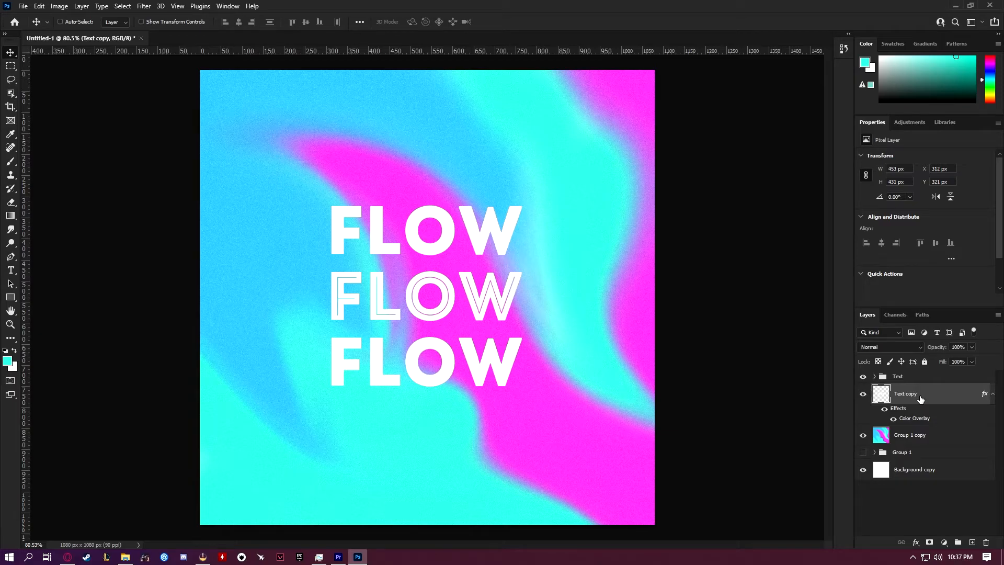
key("ctrl+t")
key("Down")
key("Left")
key("Left")
key("Down")
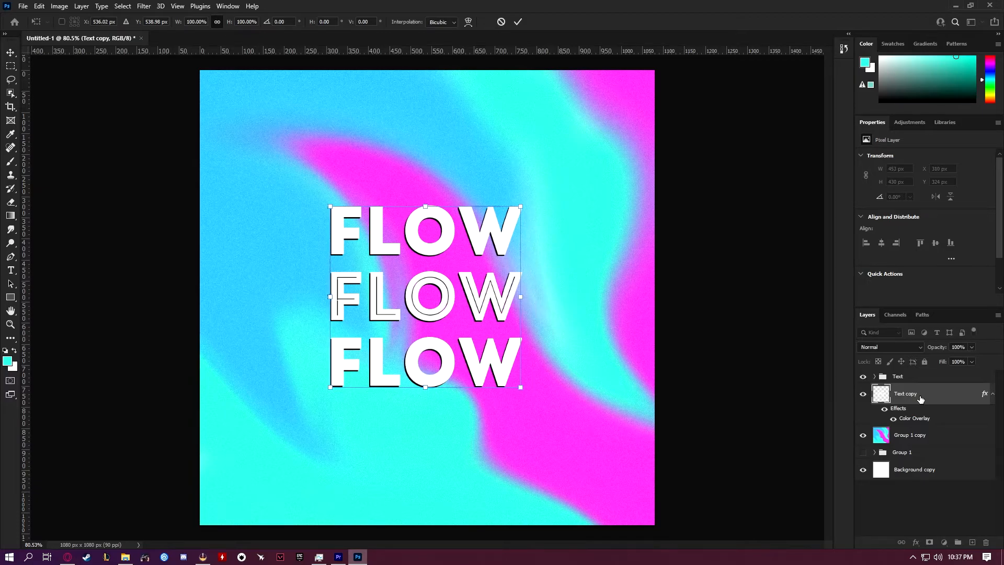
key("Return")
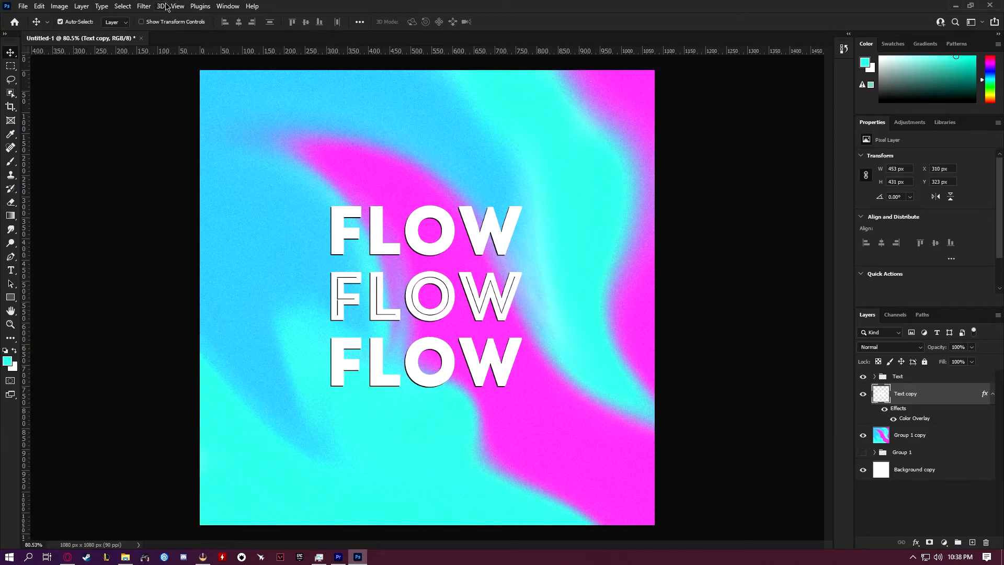
Step: Soften the Text copy shadow layer with a Gaussian Blur of about 4 pixels radius
left_click(144, 5)
mouse_move(195, 143)
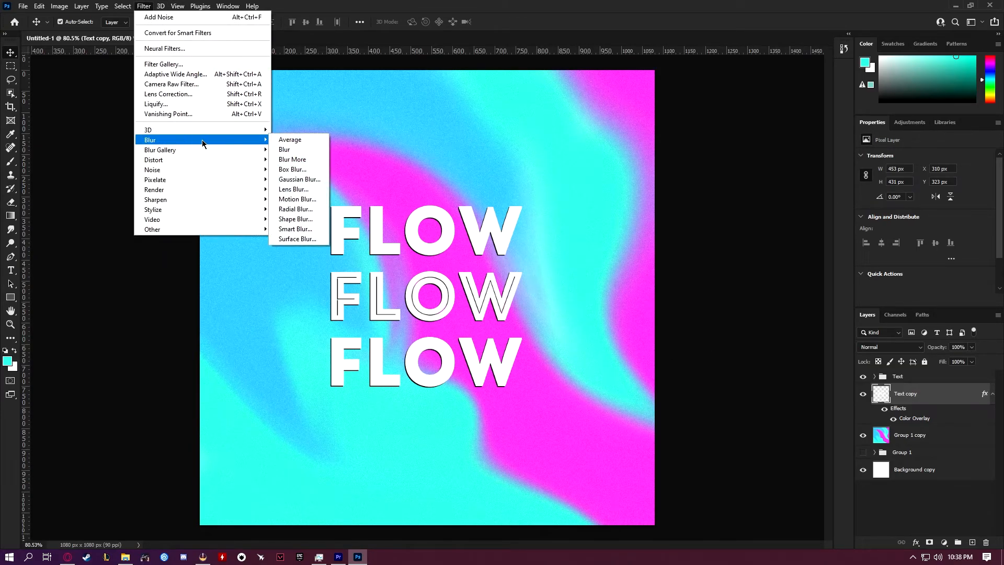
left_click(291, 178)
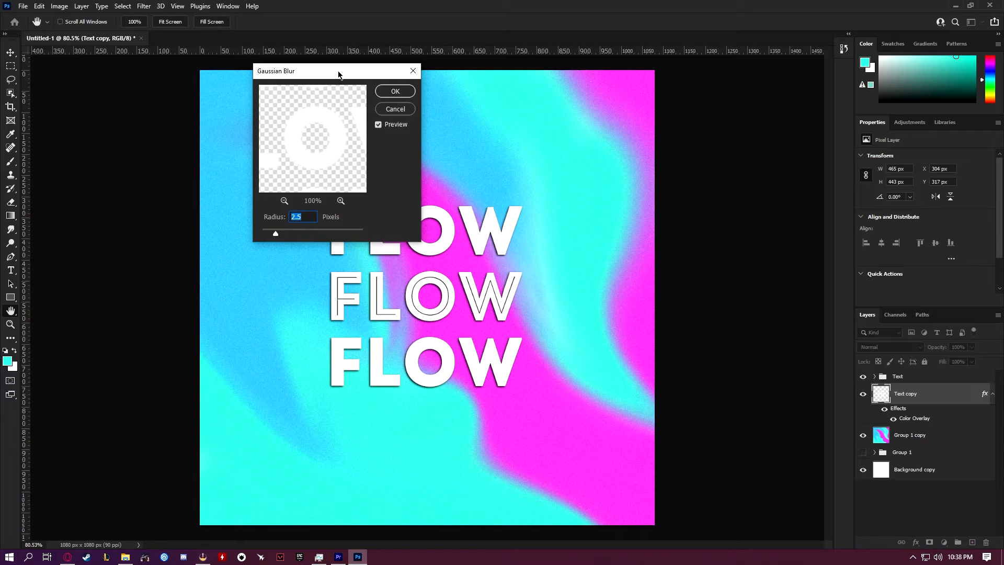
left_click_drag(338, 74, 655, 131)
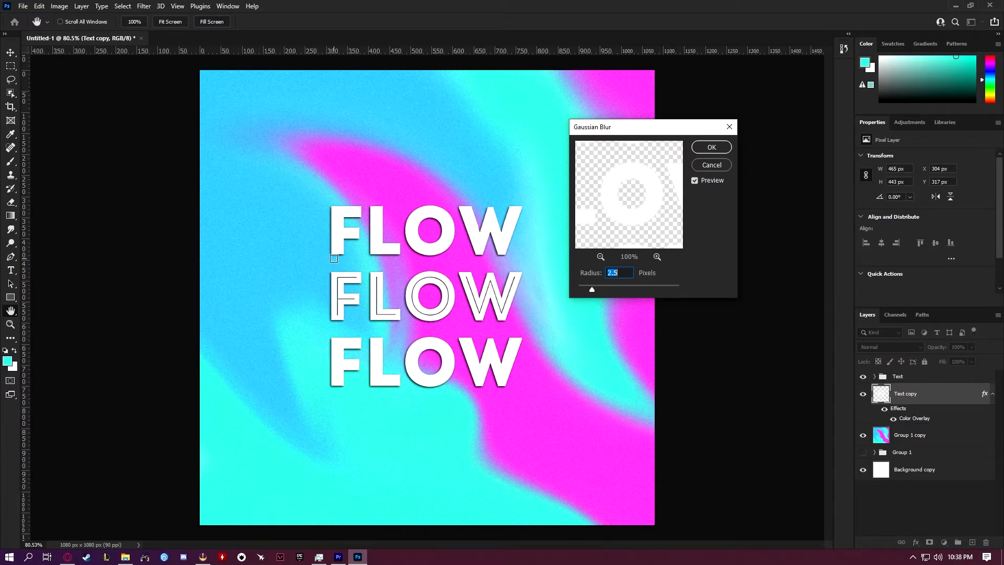
left_click(695, 180)
left_click_drag(599, 292, 600, 293)
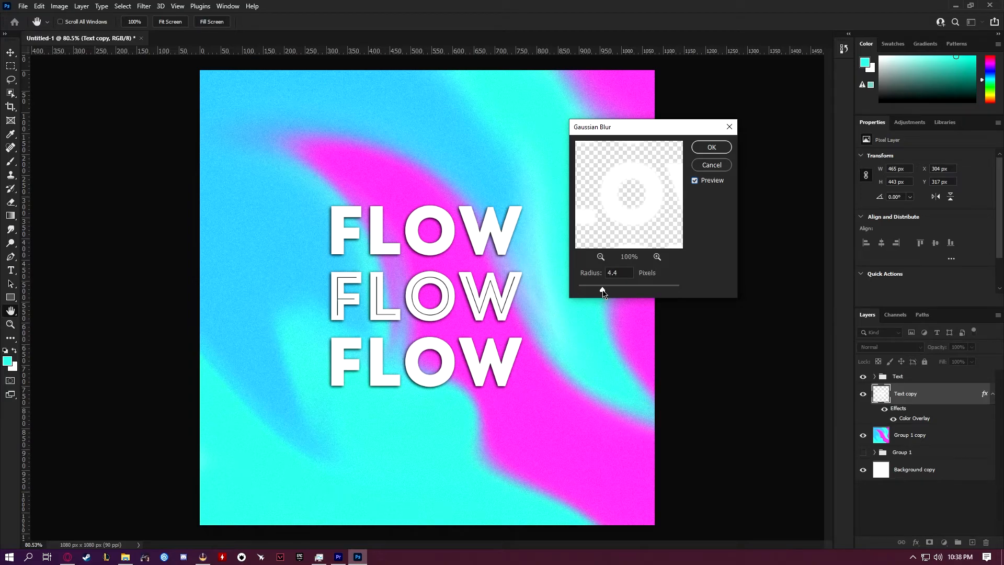
left_click_drag(605, 293, 601, 293)
left_click(712, 148)
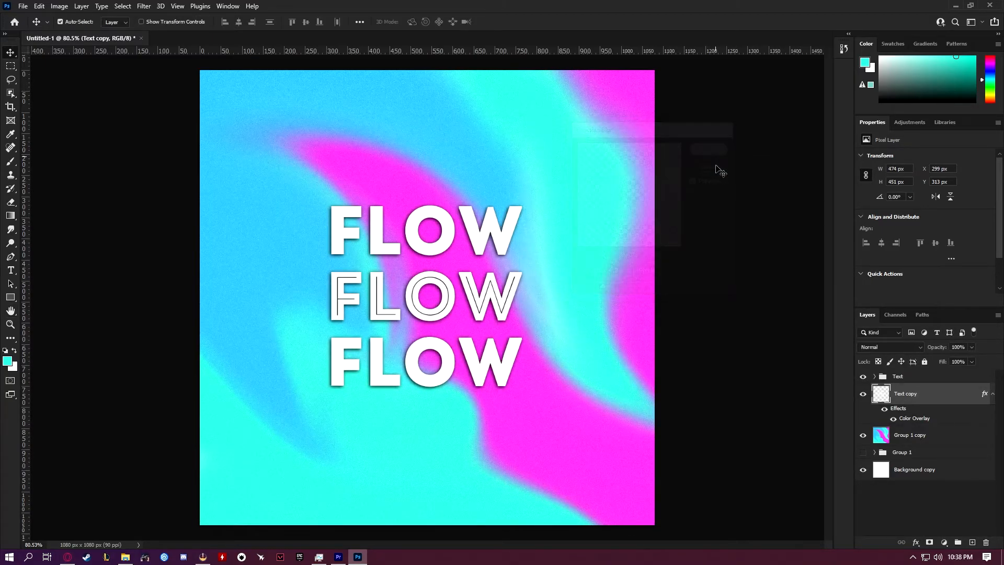
Step: Reduce the opacity of the Text copy shadow layer to 37%
left_click_drag(942, 348, 933, 350)
scroll(467, 332, "up", 5)
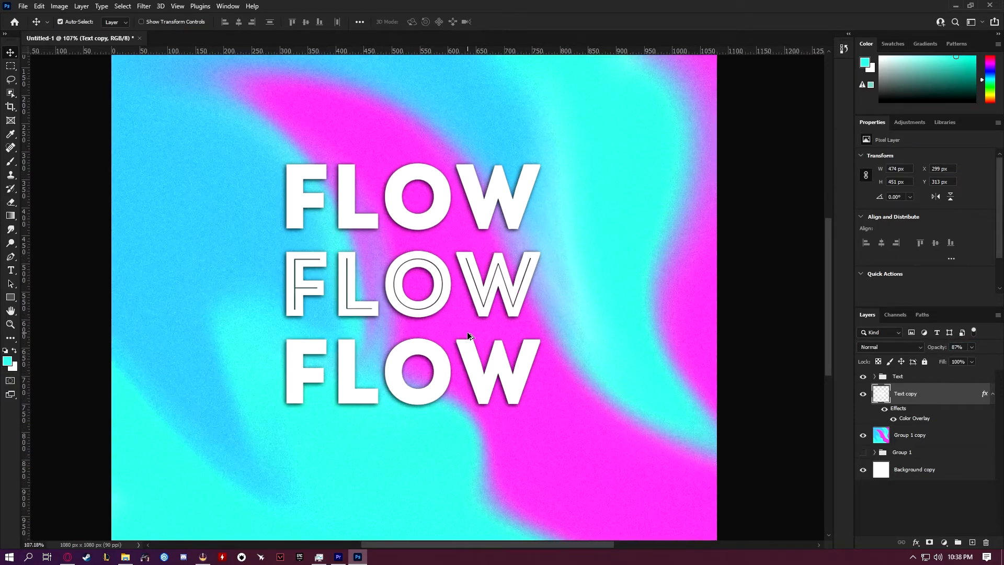
scroll(522, 419, "down", 3)
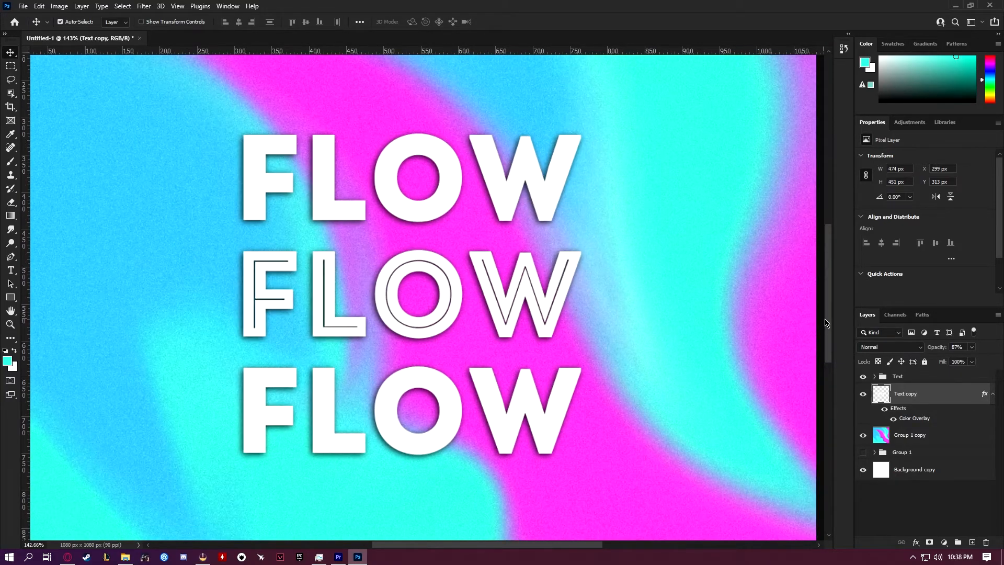
scroll(826, 323, "up", 1)
left_click_drag(939, 348, 930, 350)
scroll(590, 354, "down", 2)
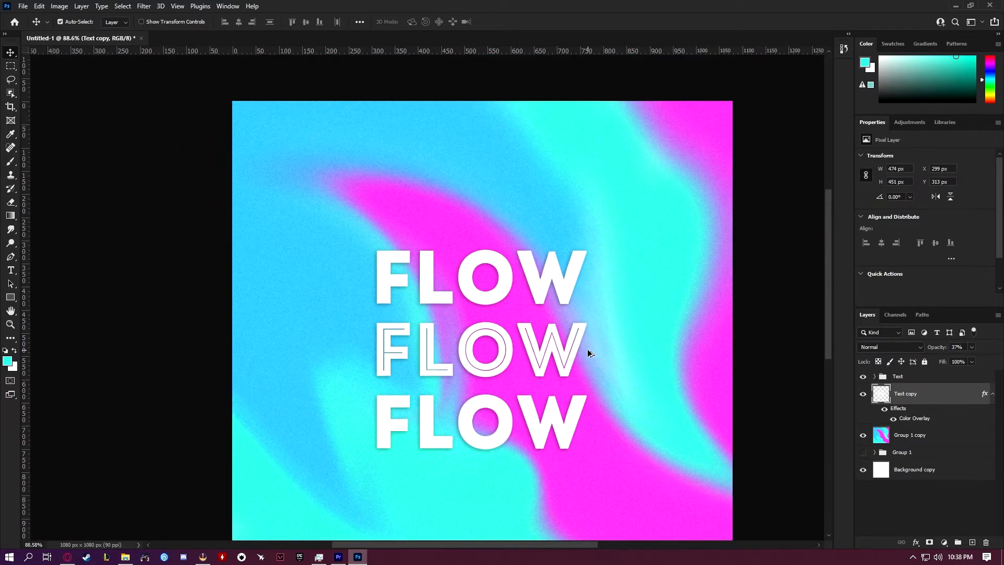
scroll(589, 354, "down", 1)
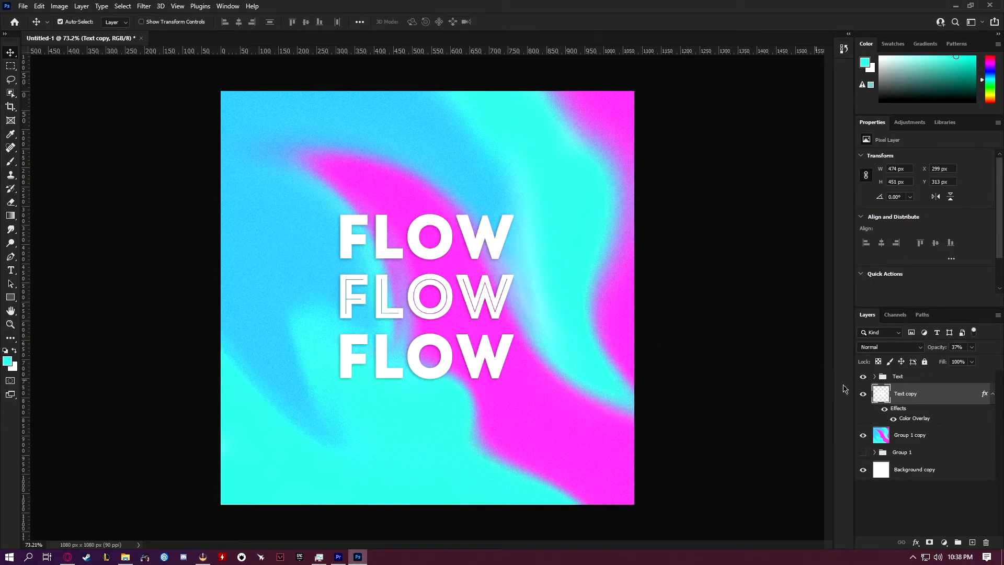
Step: Draw a 500 × 500 px rectangle with no fill and a 12 px solid white stroke around the FLOW text, above the Text group
left_click(932, 378)
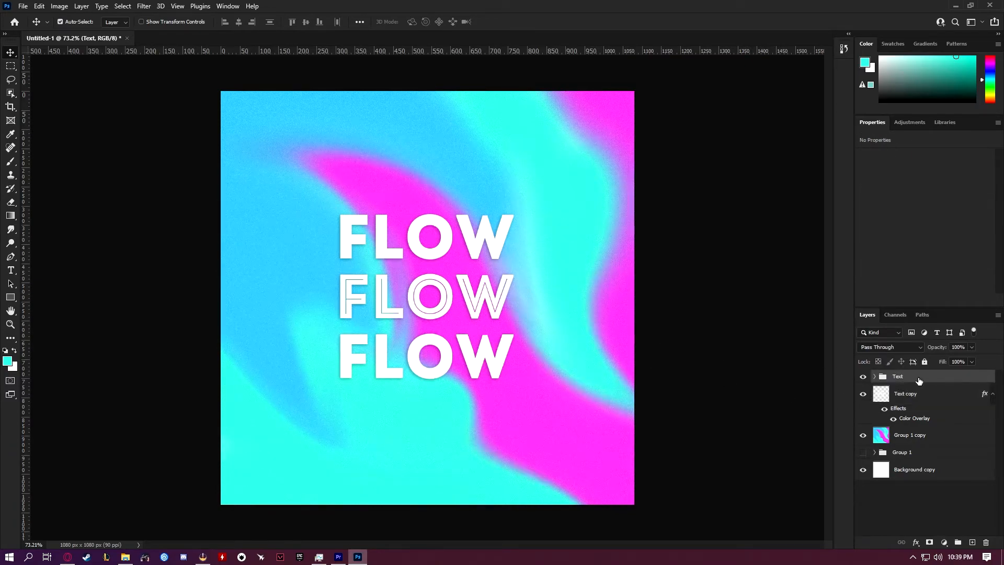
left_click(11, 298)
left_click(50, 299)
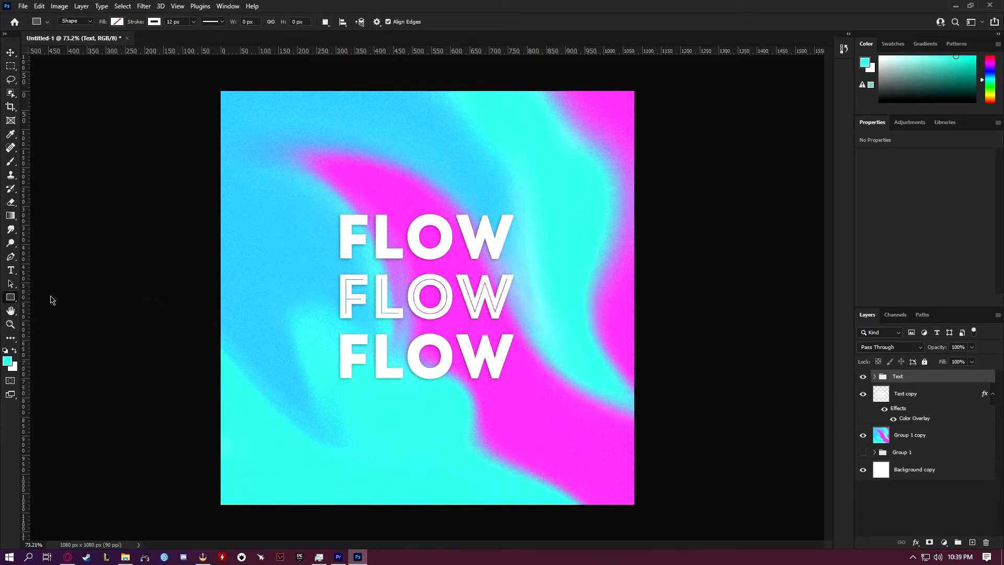
left_click(114, 23)
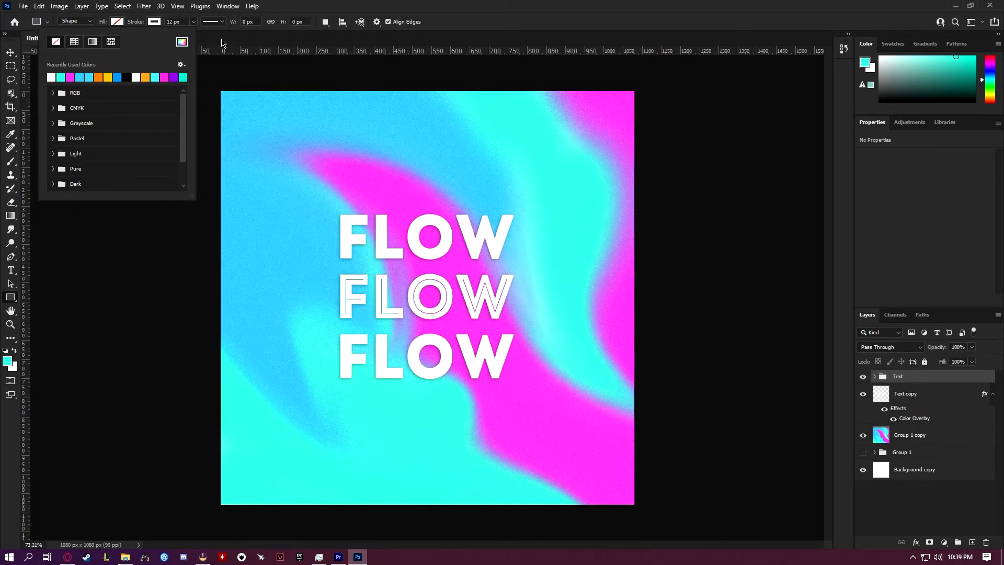
left_click(341, 10)
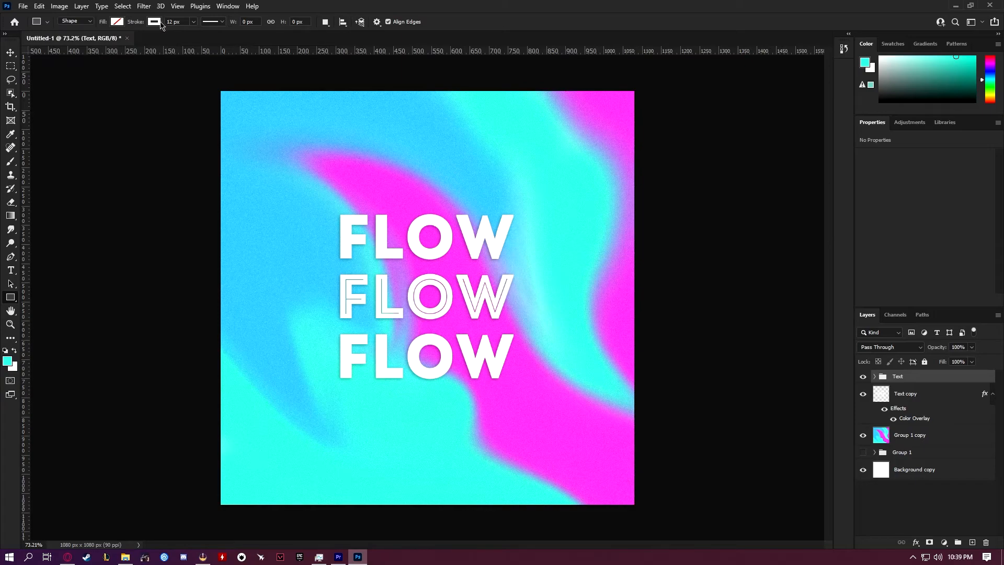
left_click(155, 22)
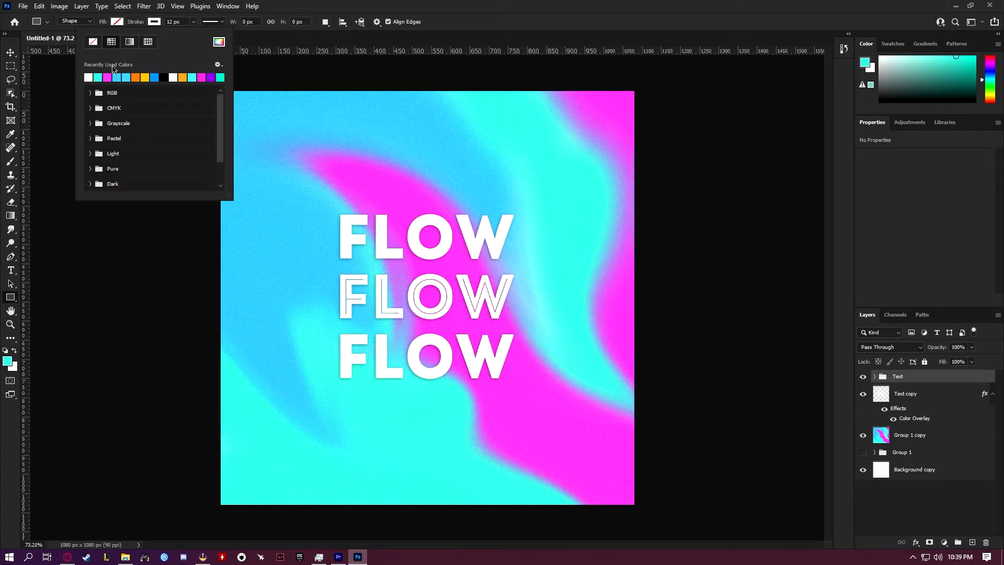
left_click(171, 23)
left_click(173, 22)
type("12")
key("Return")
key("BackSpace")
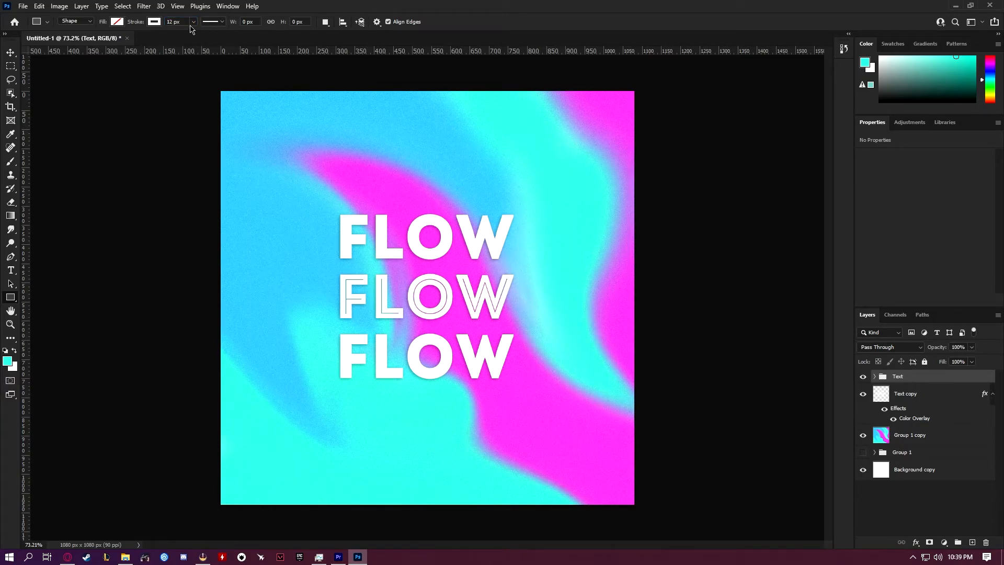
left_click(223, 23)
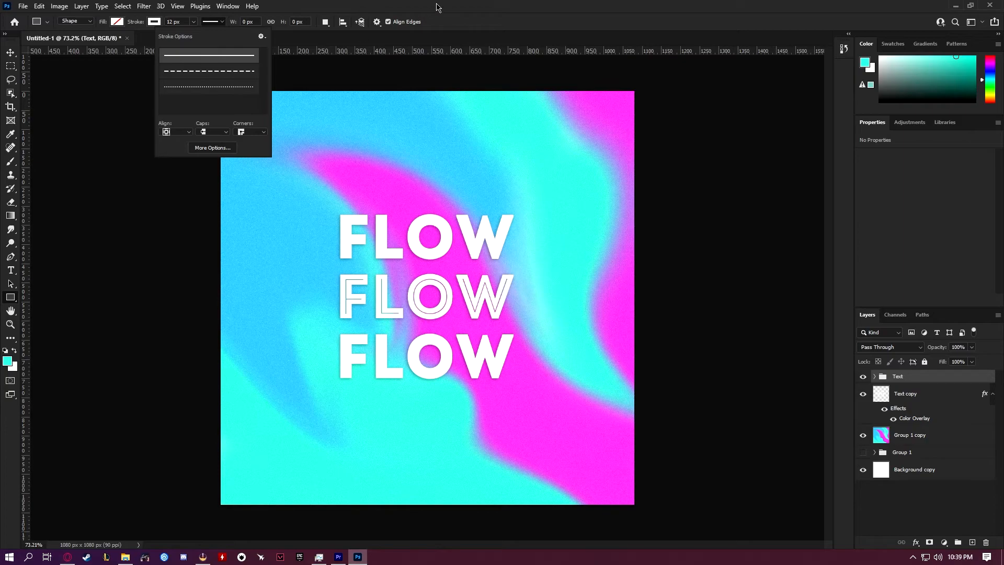
left_click(398, 128)
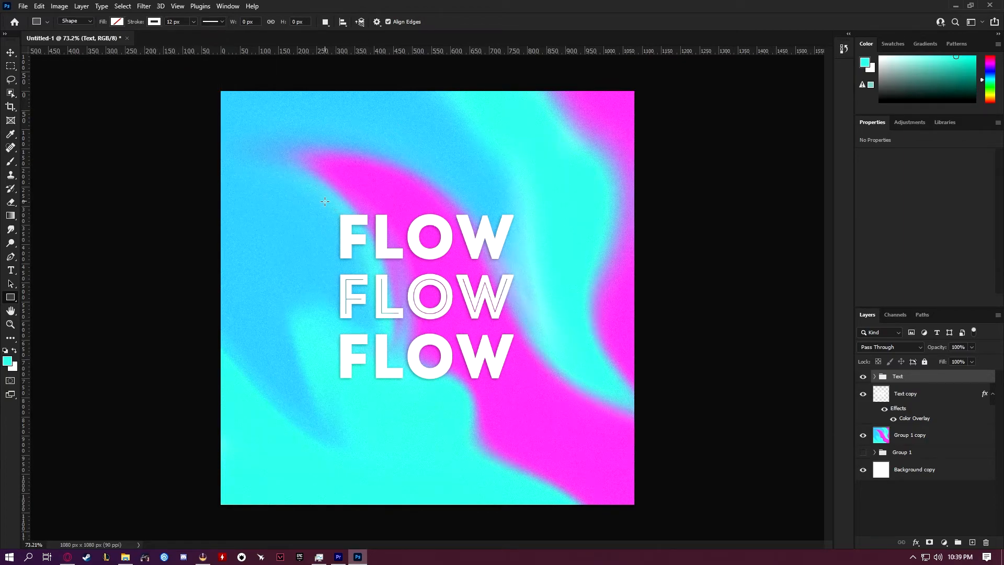
left_click_drag(325, 203, 568, 394)
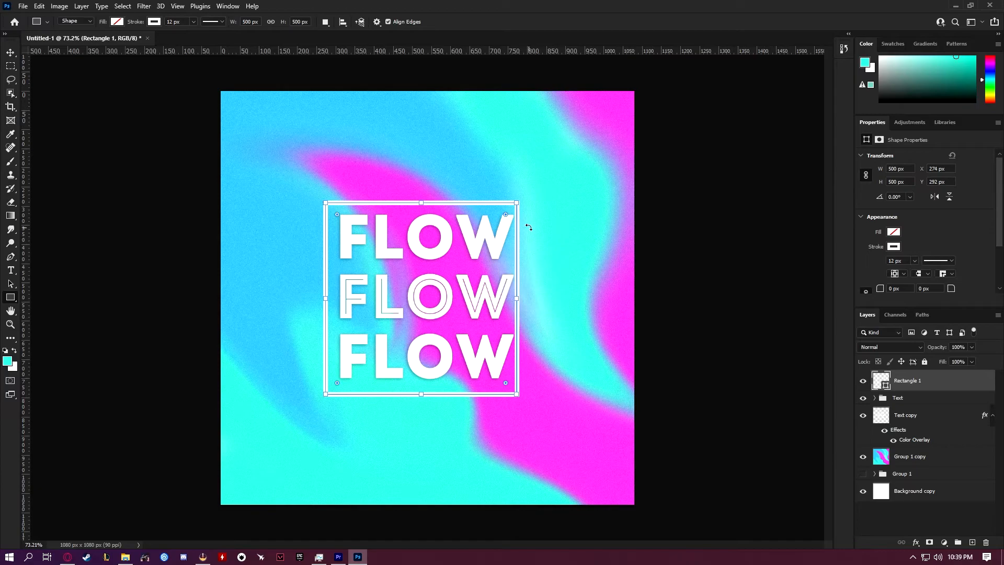
Step: Show the guides and shift the rectangle frame right and slightly up towards the centre of the canvas
key("v")
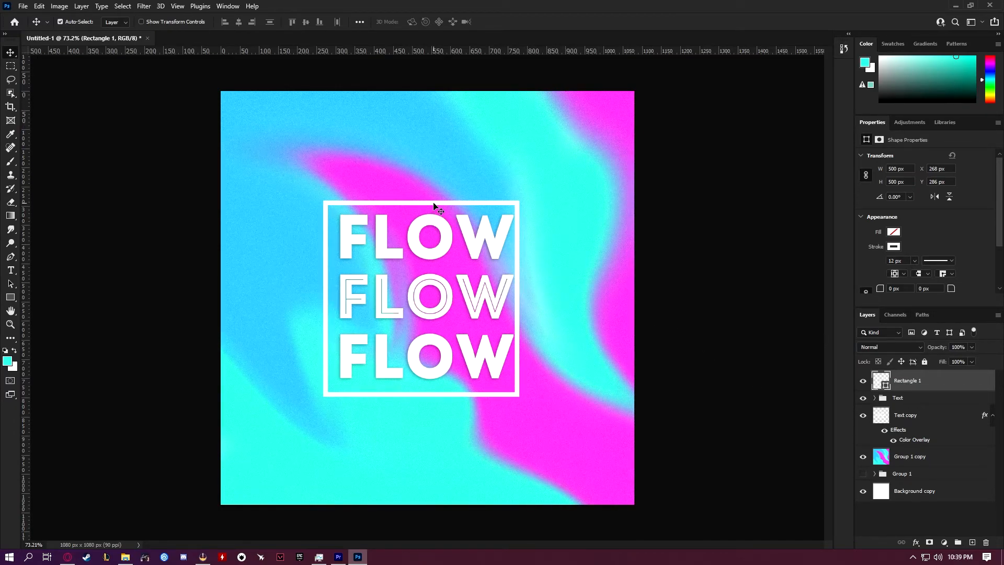
key("ctrl")
key("ctrl+t")
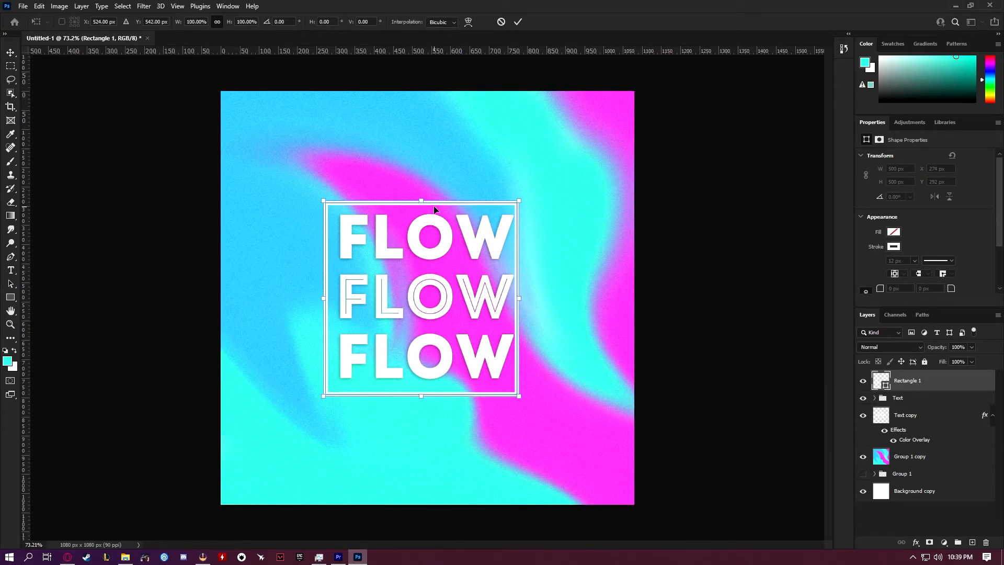
key("ctrl+semicolon")
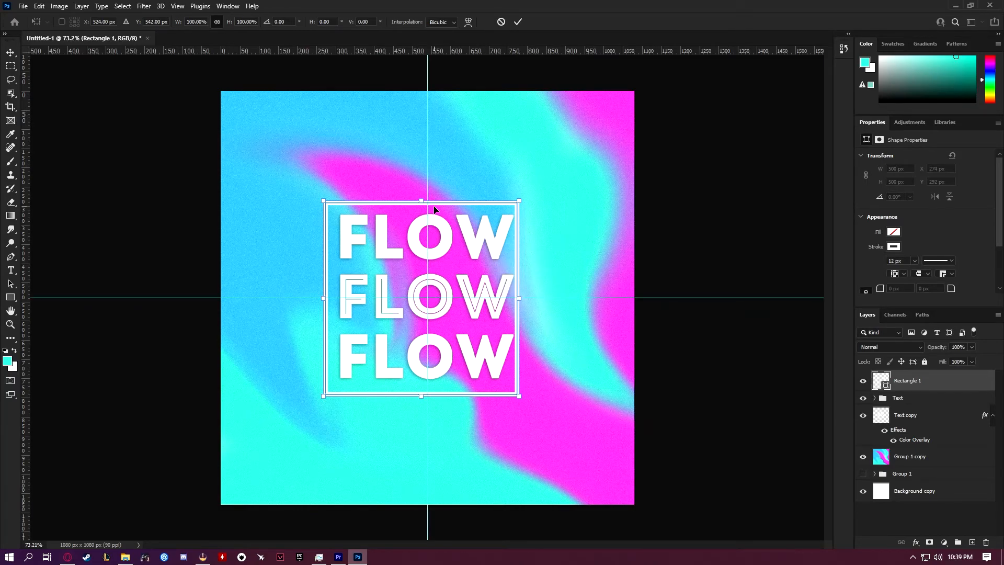
key("Right")
key("Right")
key("Right")
key("Right")
key("Right")
key("Right")
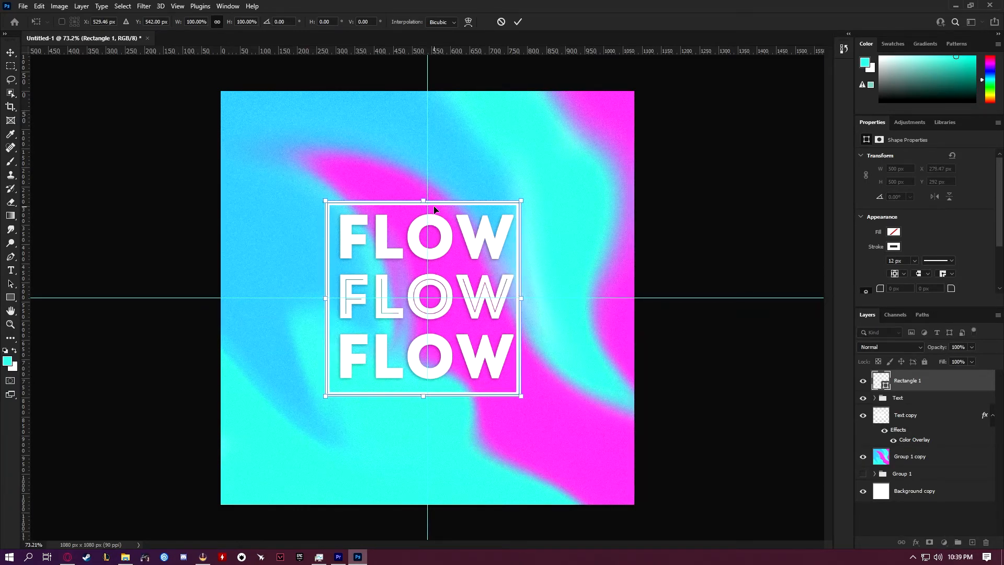
key("Right")
key("Right")
key("Right")
key("Up")
key("Up")
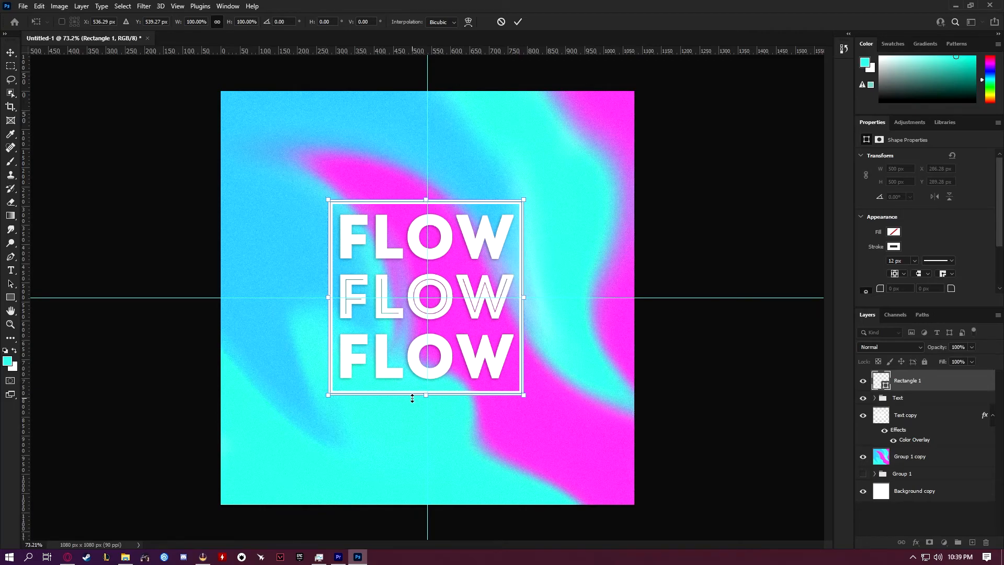
Step: Resize the rectangle frame to about 501 × 488 px and fine-tune its position around the FLOW text
left_click_drag(426, 396, 426, 395)
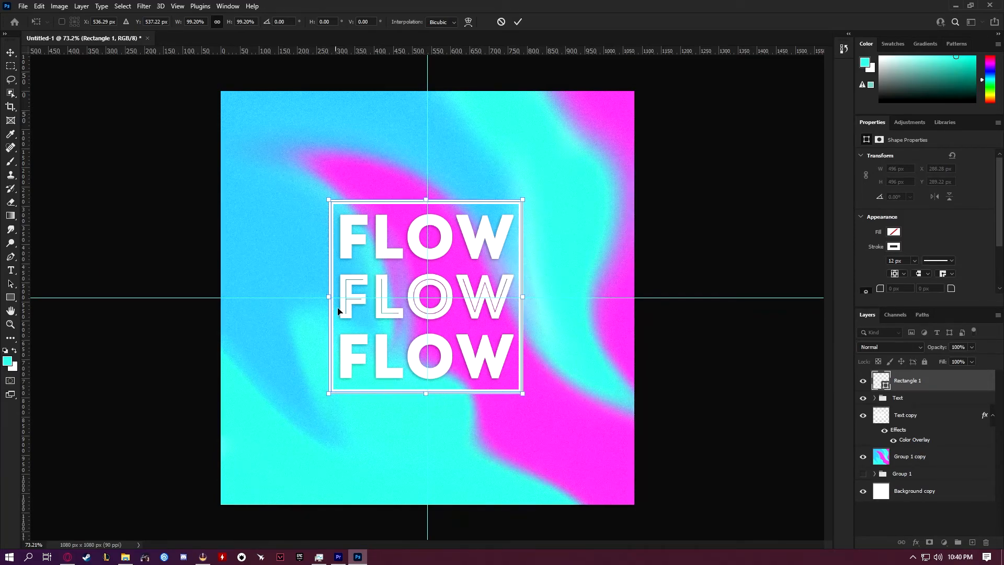
mouse_move(427, 393)
left_mouse_down()
mouse_move(423, 367)
mouse_move(420, 390)
left_mouse_up()
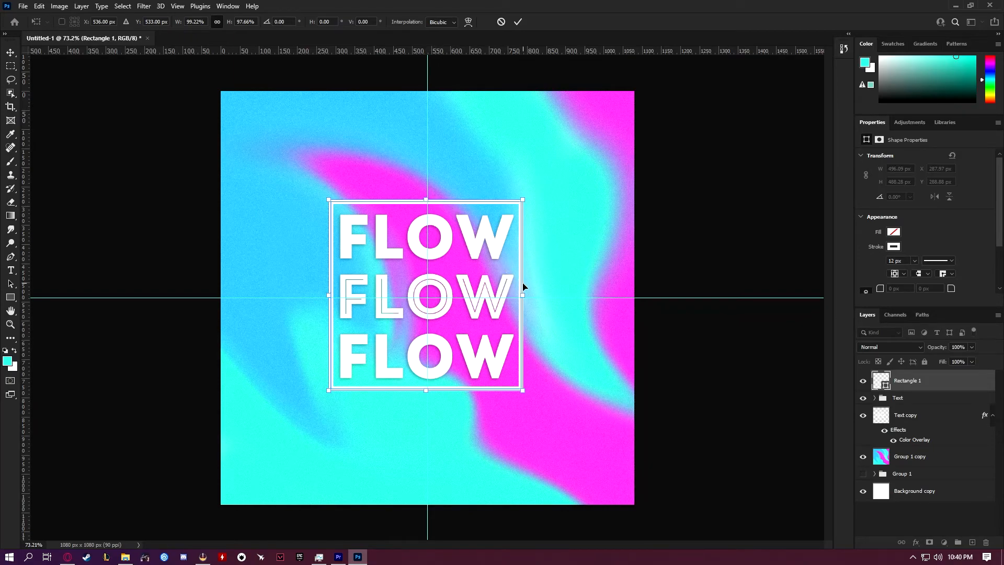
left_click_drag(522, 296, 524, 297)
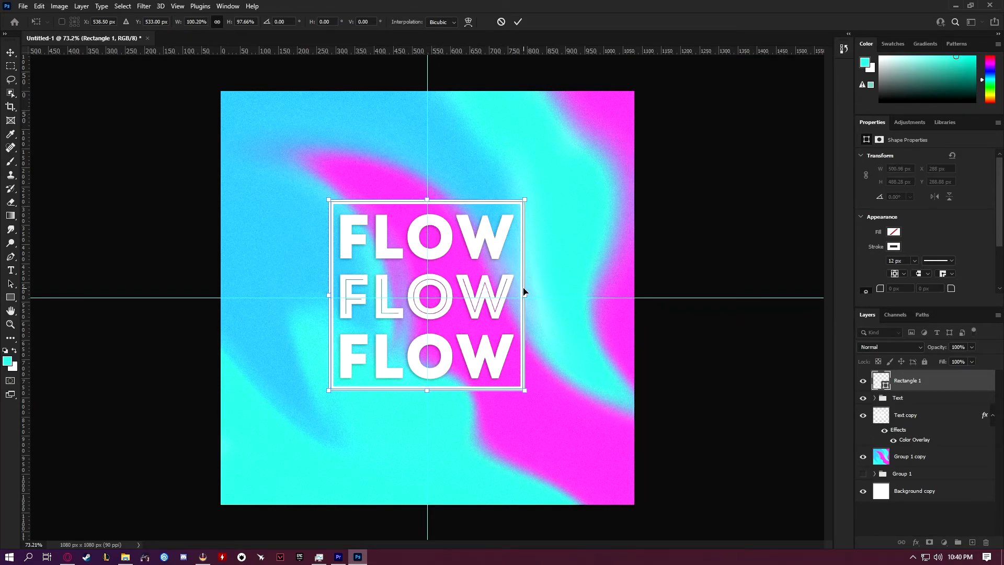
key("Down")
key("Left")
key("Down")
key("Return")
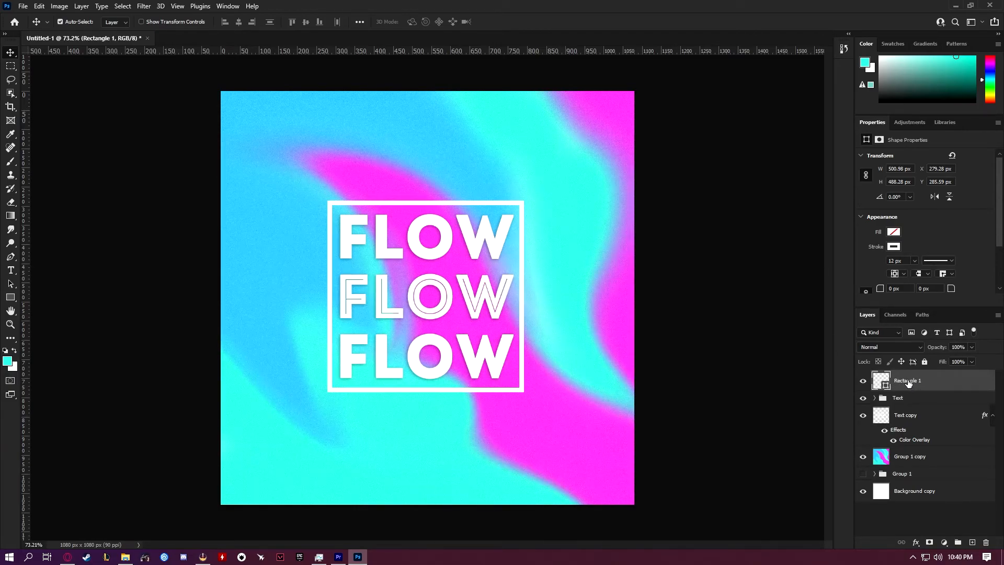
Step: Duplicate the Rectangle 1 frame layer and place the copy directly beneath the original
key("ctrl")
key("ctrl+j")
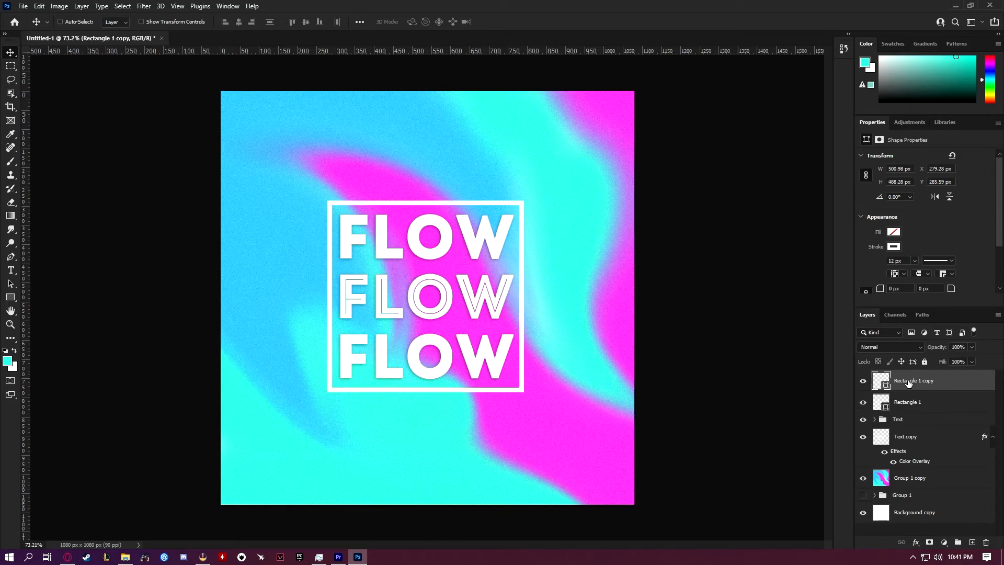
left_click_drag(881, 377, 881, 413)
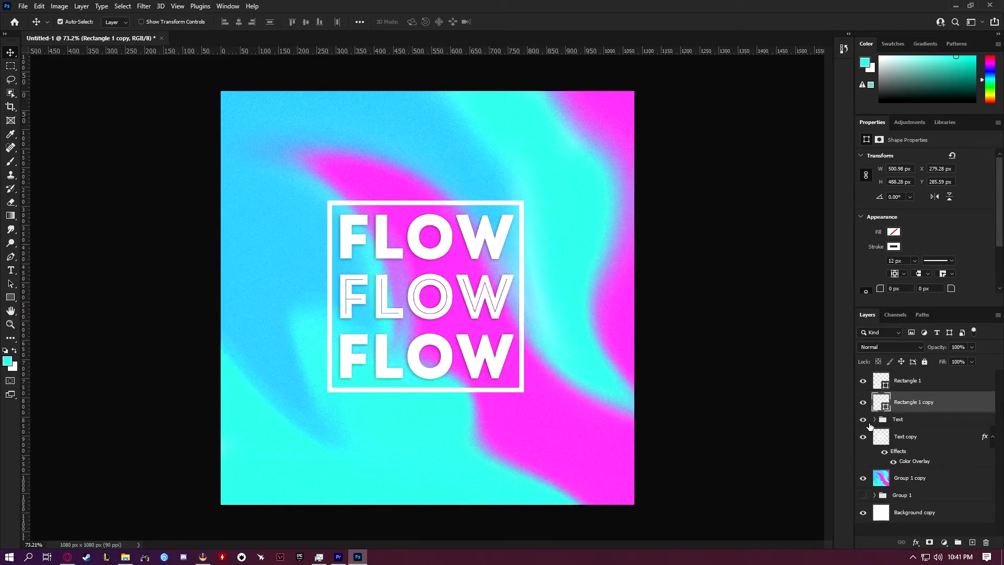
Step: Apply a black Color Overlay in Normal mode at 100% opacity to the Rectangle 1 copy layer
left_click(919, 543)
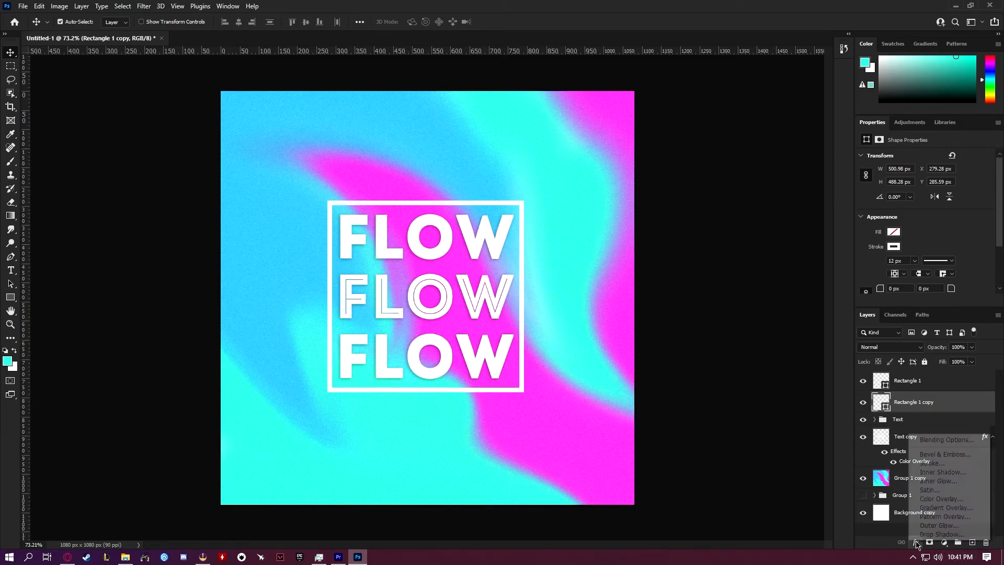
left_click(924, 498)
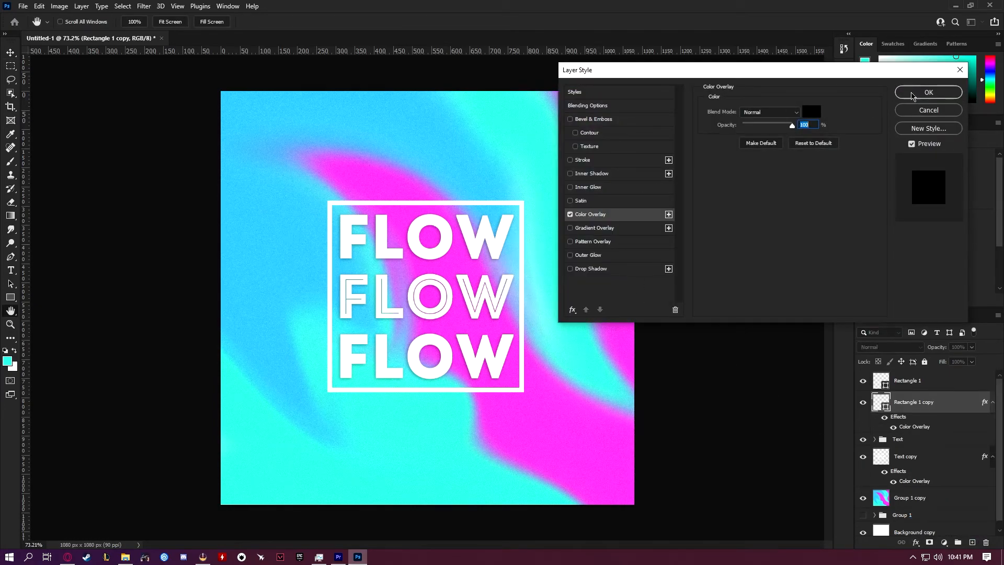
left_click(927, 93)
Step: Nudge the black frame copy about 5 px left and 4 px down, hiding the white frame temporarily while shifting it
left_click(863, 380)
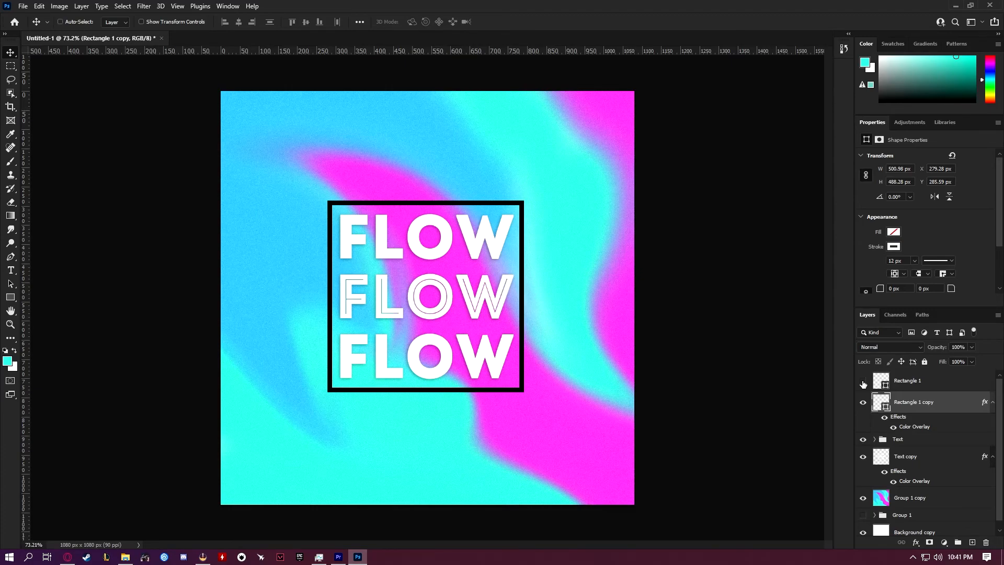
key("ctrl+t")
key("Down")
key("Down")
key("Left")
key("Left")
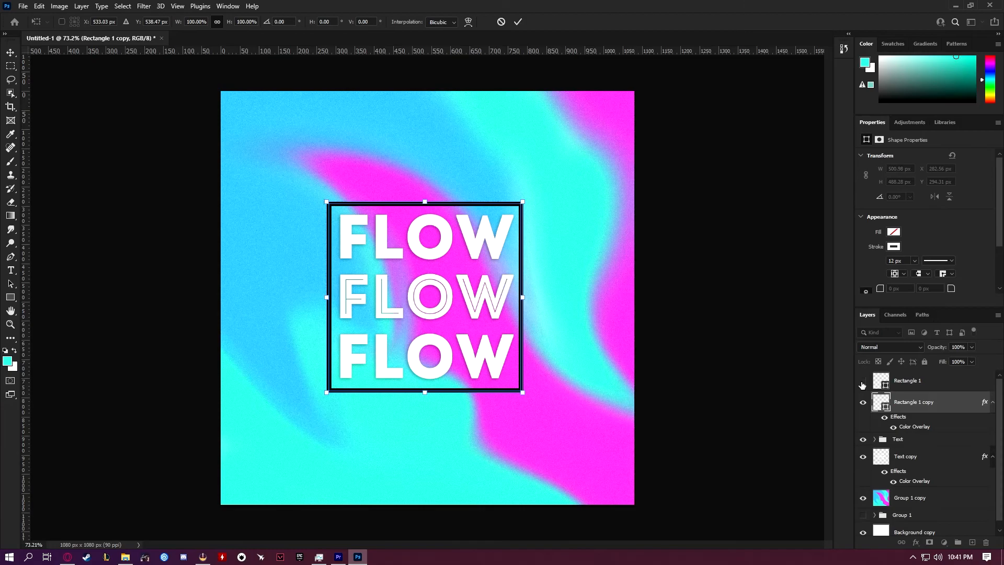
key("Return")
left_click(863, 381)
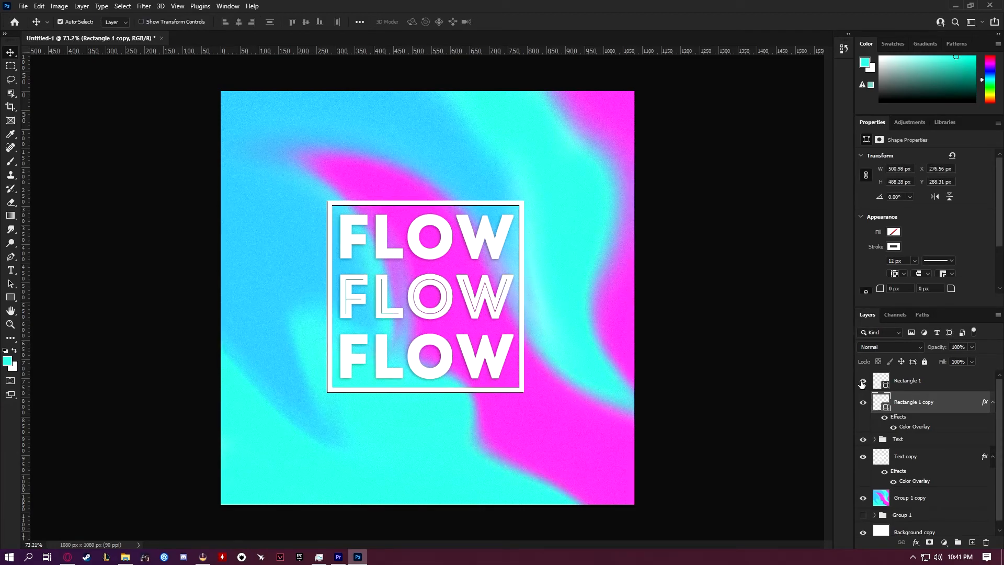
key("Down")
key("Left")
key("Left")
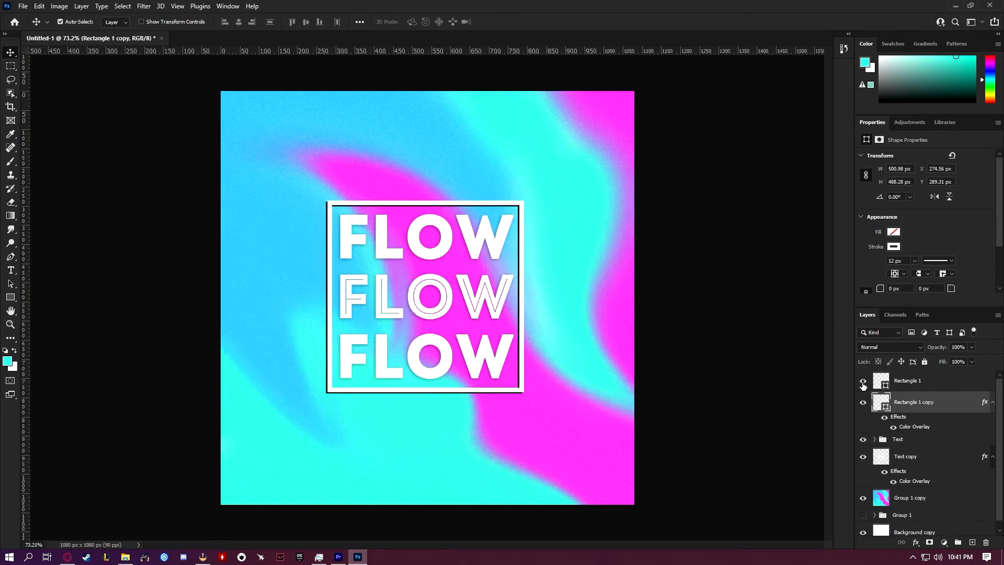
left_click(863, 382)
left_click(863, 383)
Step: Rasterize the Rectangle 1 copy layer and apply a Gaussian Blur with a radius of 4.2 pixels
left_click(149, 5)
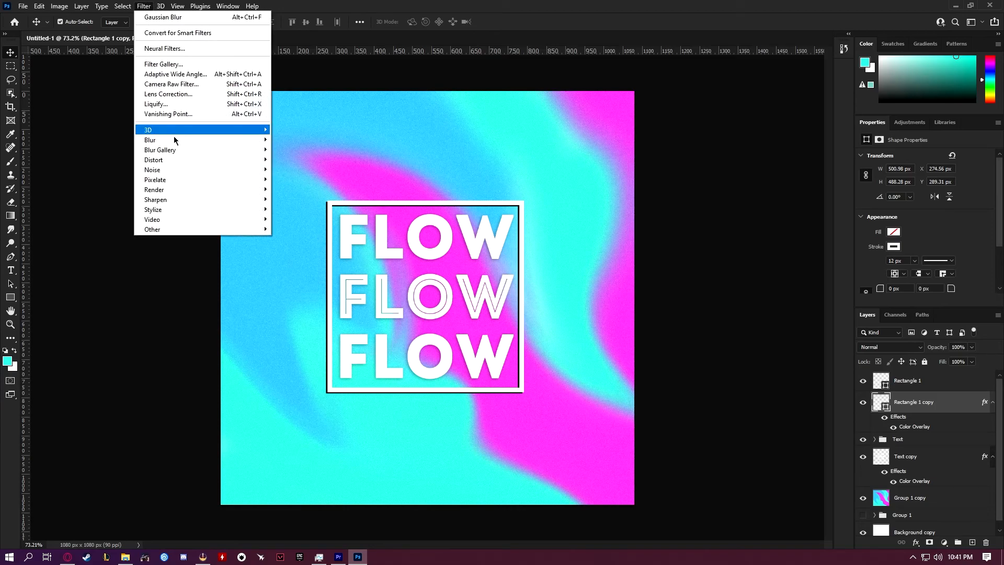
mouse_move(169, 151)
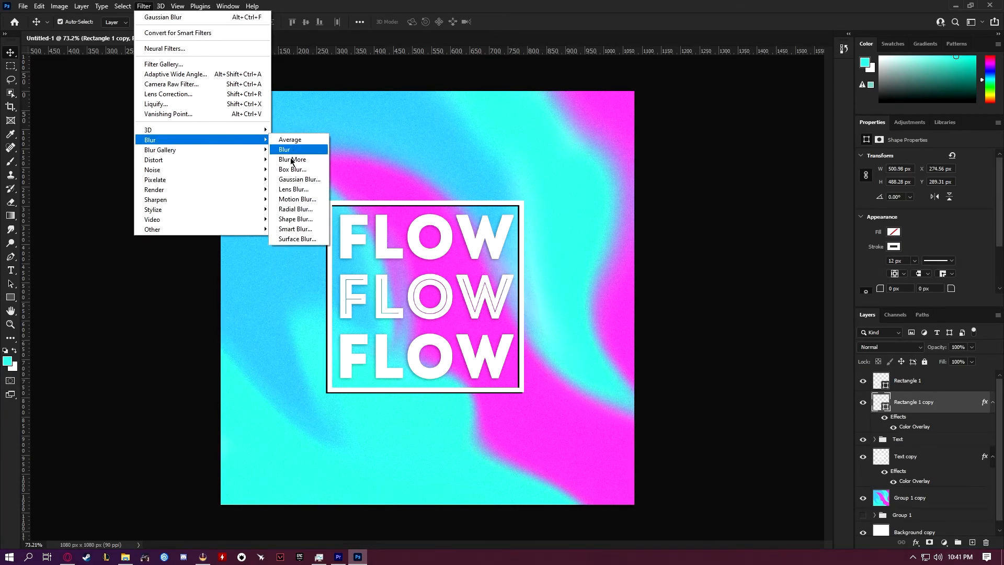
left_click(309, 180)
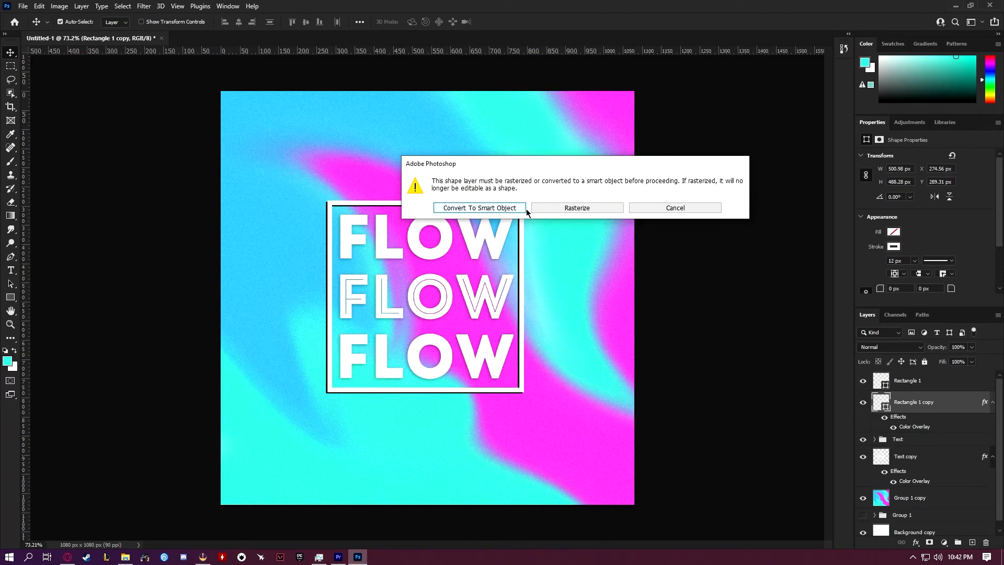
left_click(568, 209)
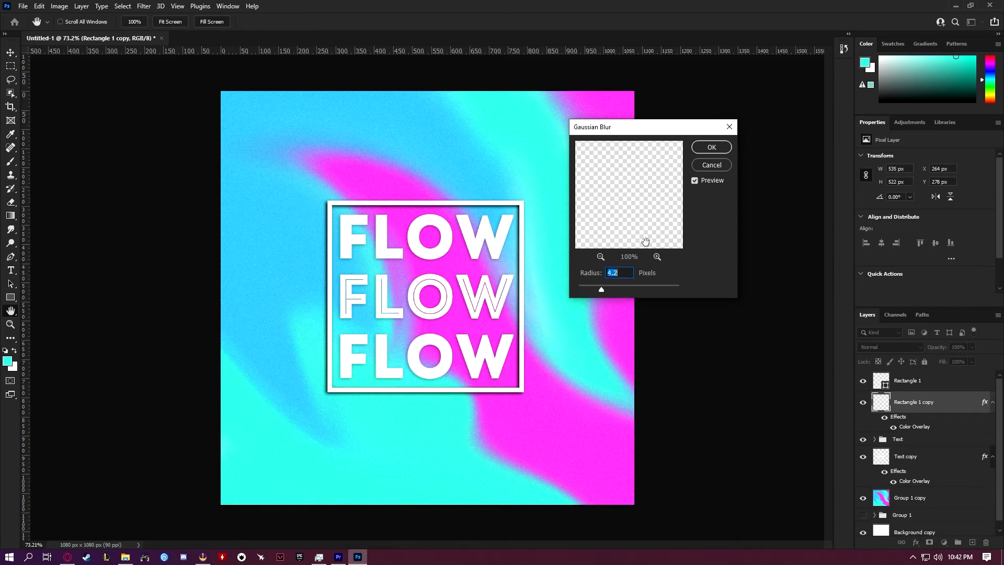
left_click(712, 148)
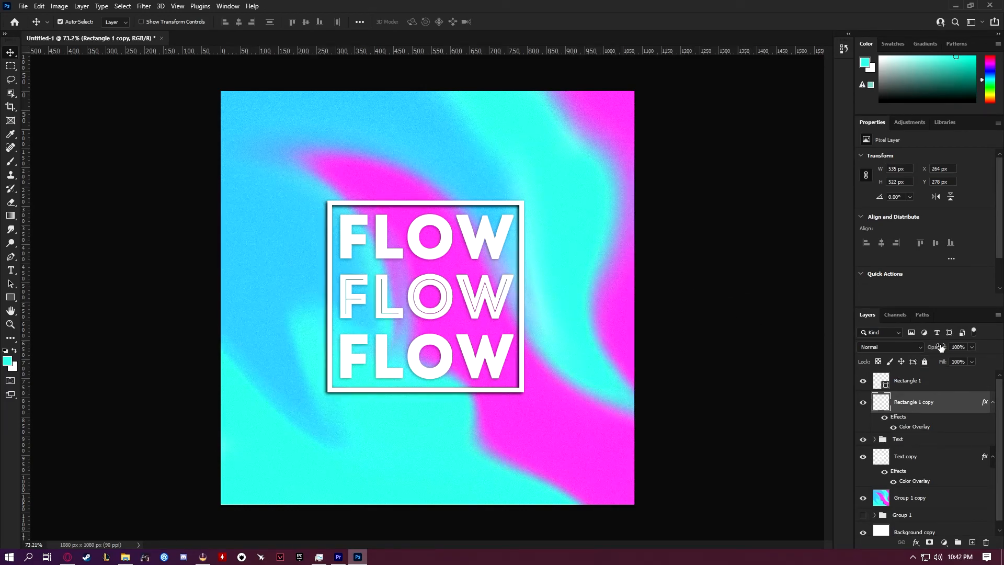
Step: Reduce the opacity of the Rectangle 1 copy shadow layer to 32%
left_click_drag(940, 349, 926, 349)
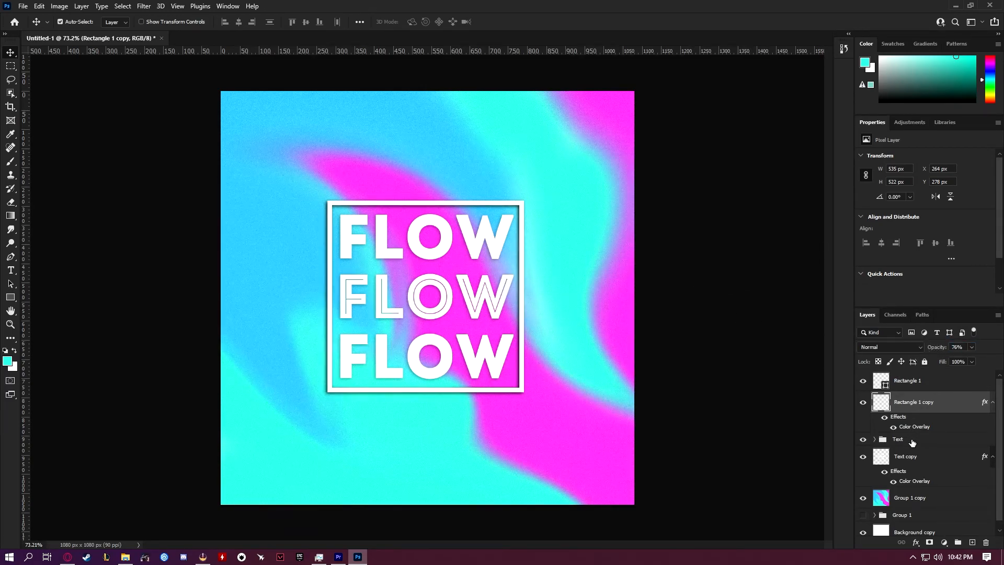
left_click(957, 347)
type("00")
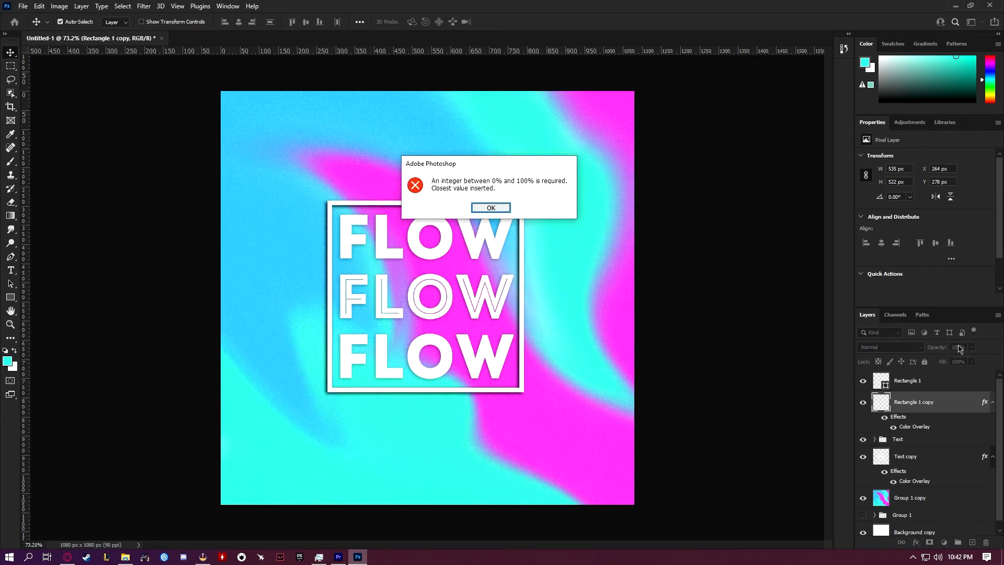
left_click(492, 207)
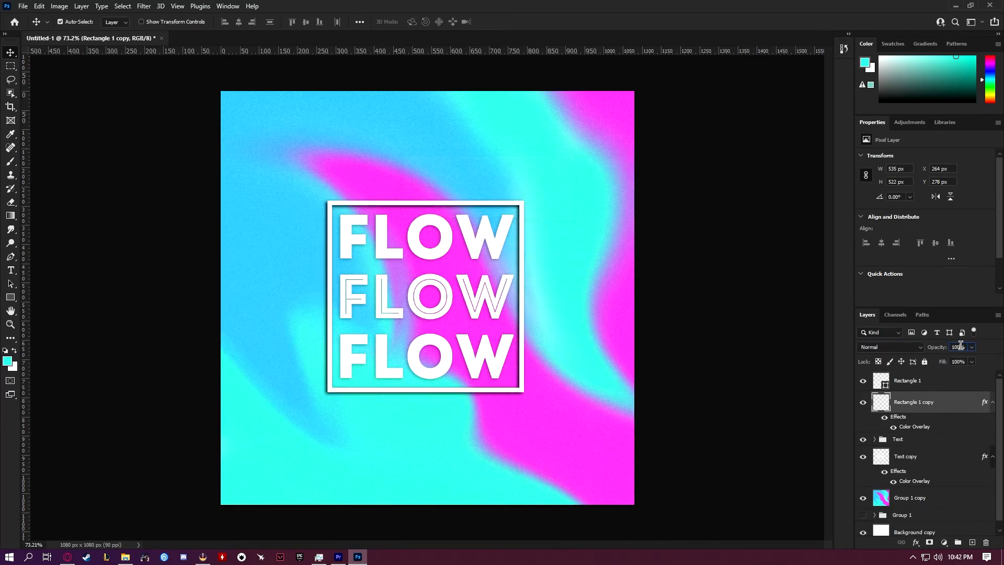
key("BackSpace")
type("32")
Step: Check the opacity of the Text copy shadow layer and set the Rectangle 1 copy layer's opacity to 37%
left_click(874, 439)
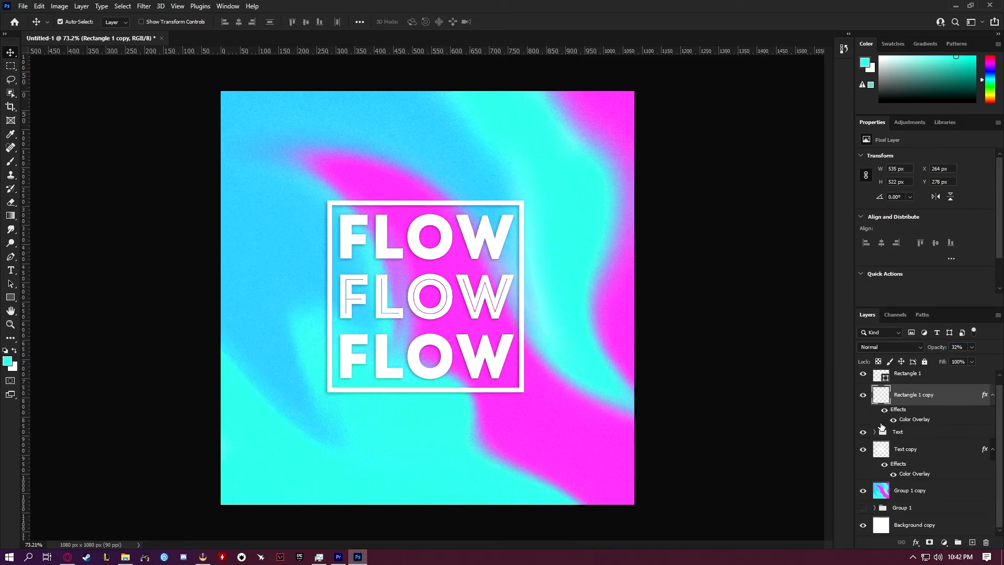
scroll(924, 423, "down", 1)
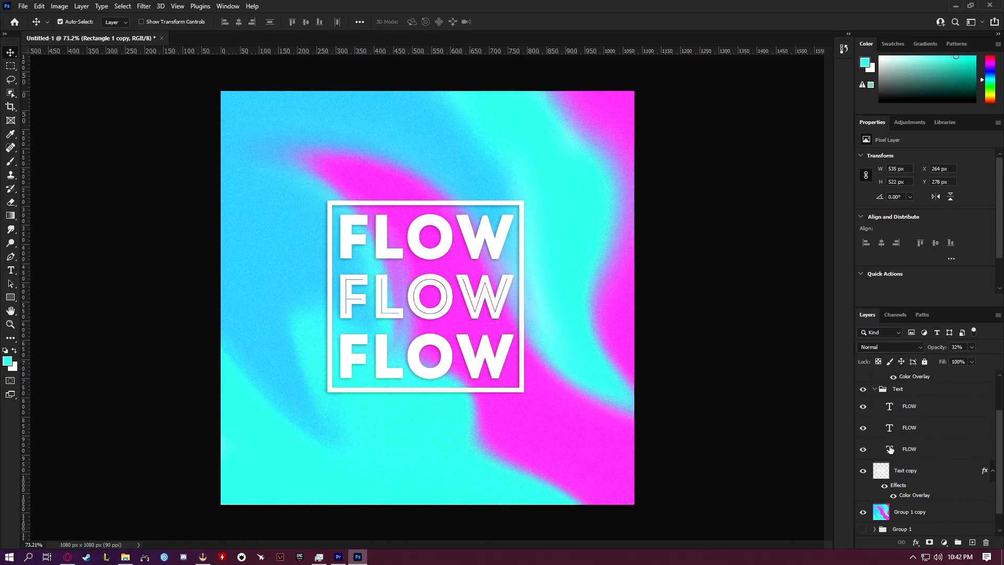
left_click(890, 449)
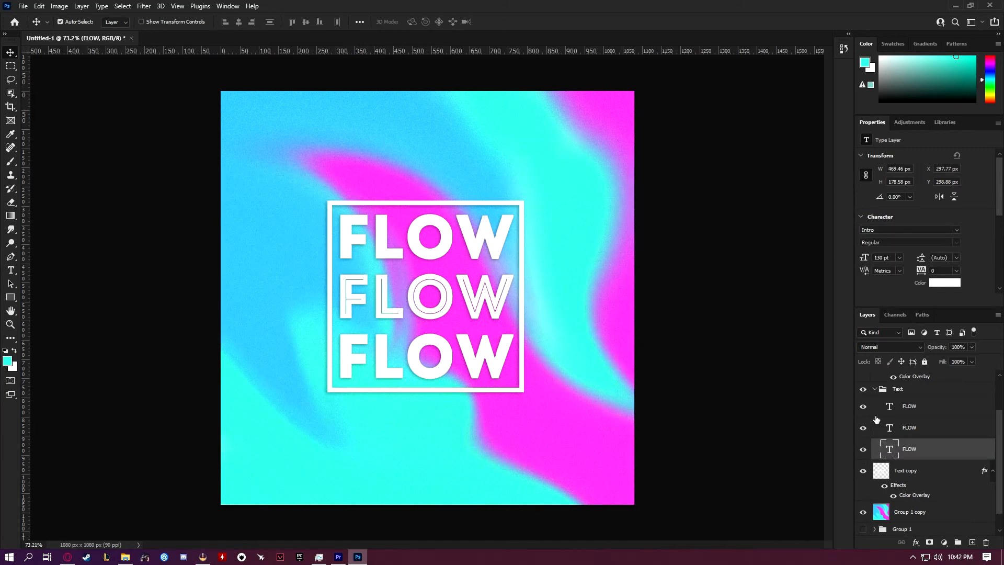
left_click(875, 389)
left_click(882, 453)
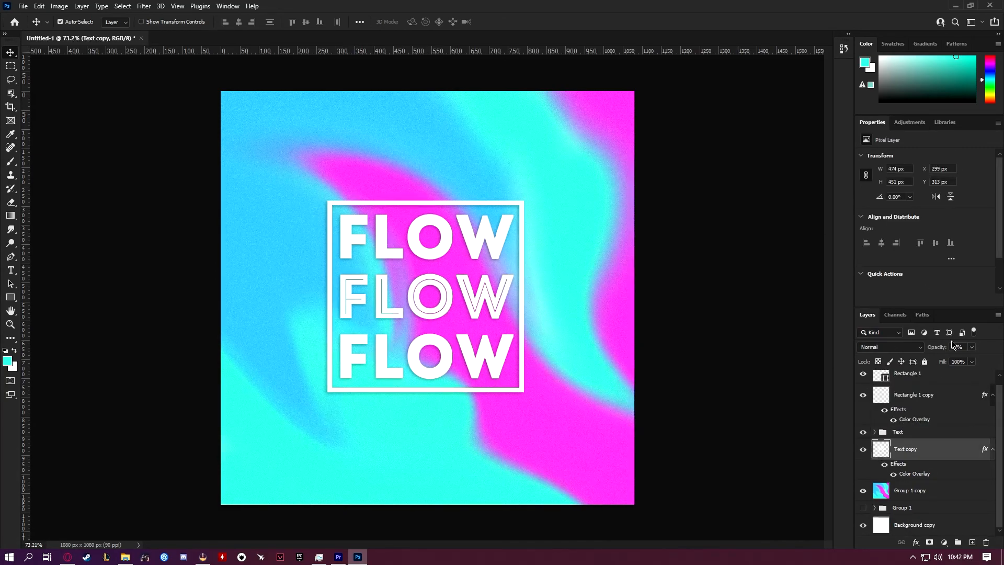
scroll(923, 408, "up", 1)
left_click(913, 386)
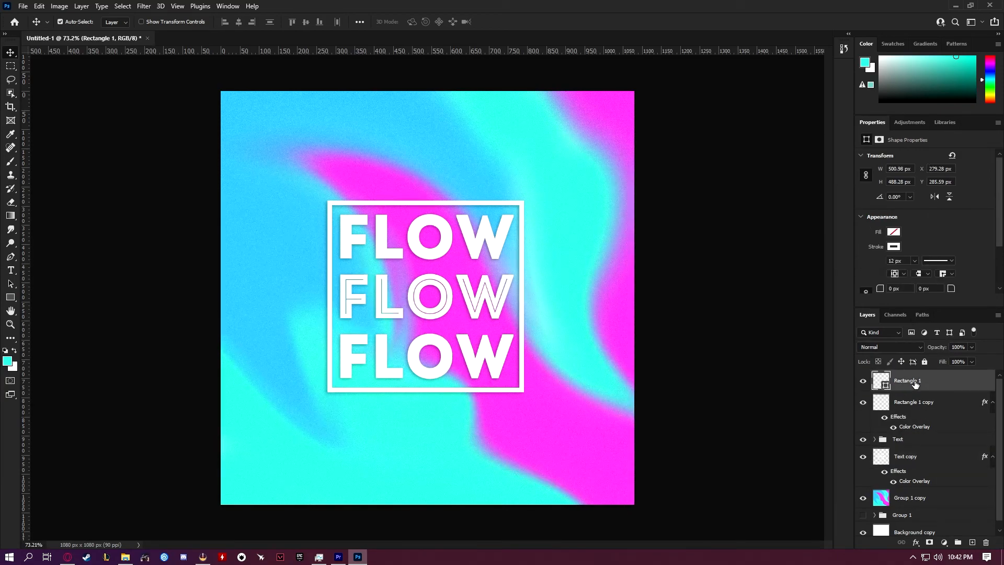
left_click(911, 403)
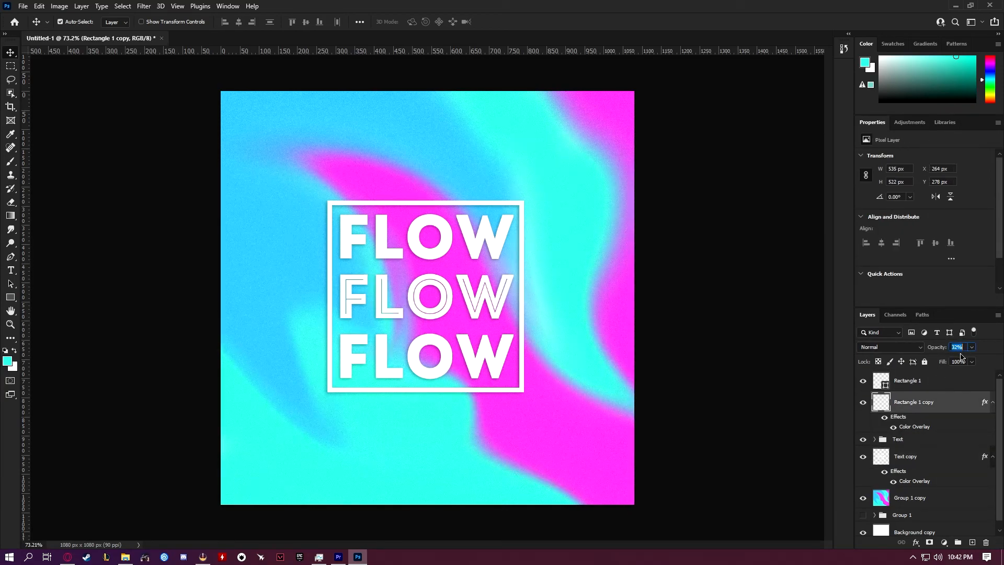
type("37")
key("Return")
left_click(958, 348)
left_click_drag(939, 349, 936, 349)
left_click(743, 297)
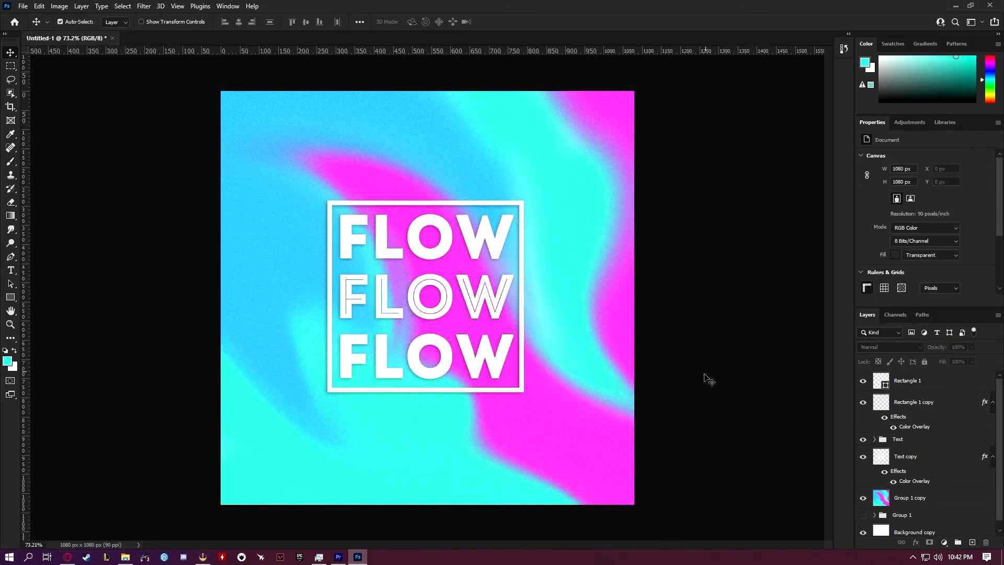